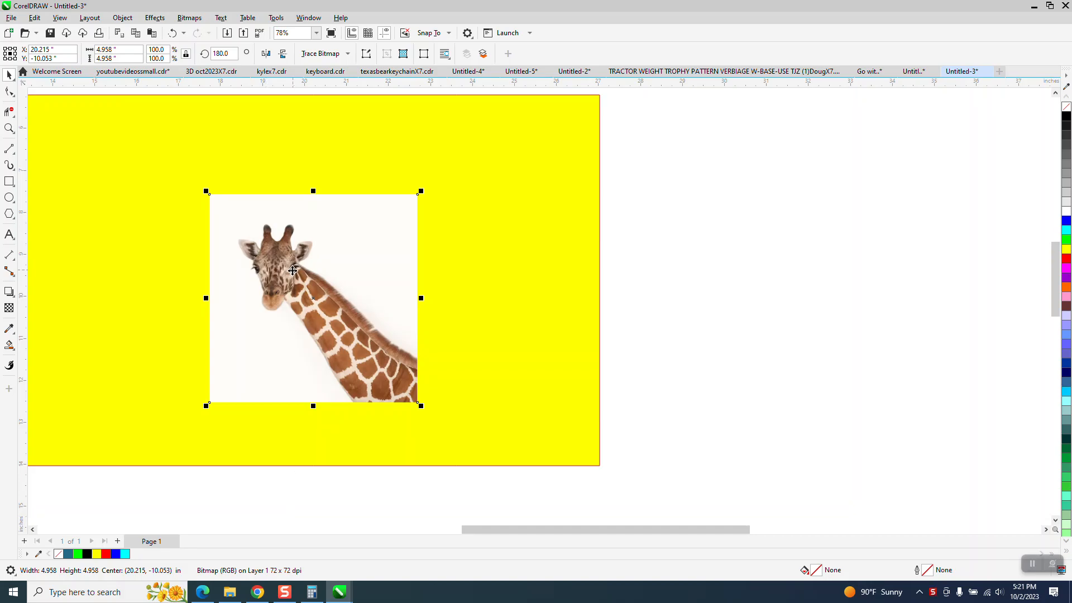
Step: Move the giraffe photo toward the left side of the yellow rectangle
left_click(9, 128)
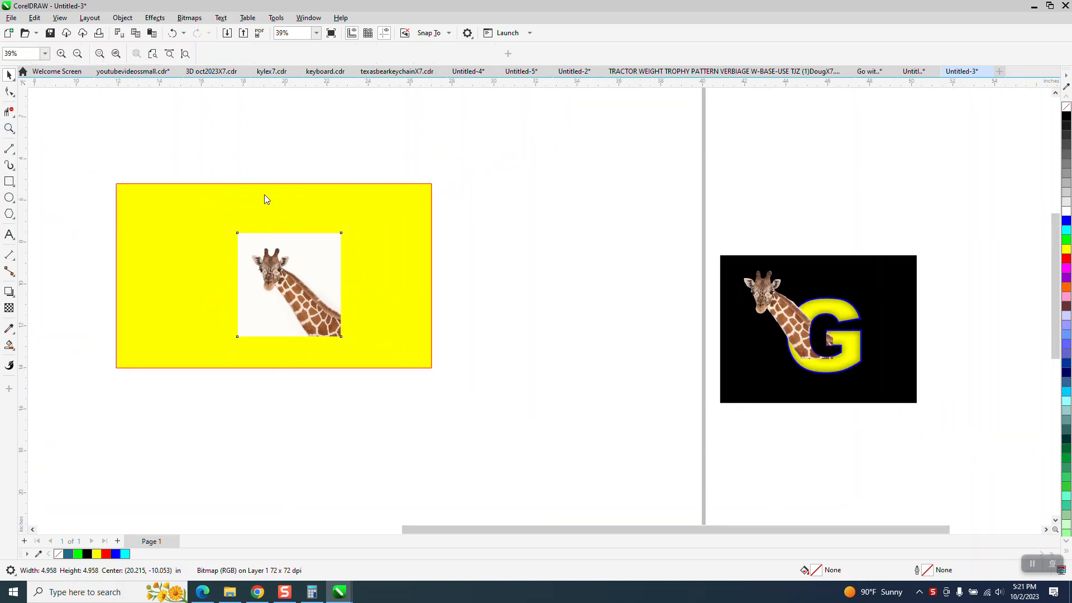
left_click_drag(718, 243, 847, 361)
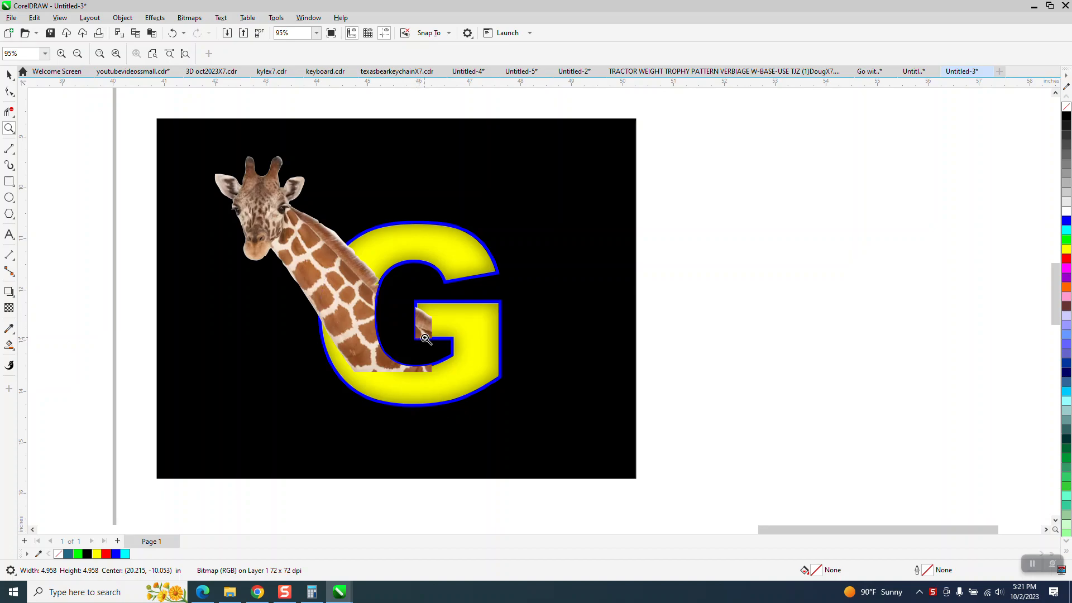
scroll(482, 334, "down", 1)
scroll(481, 334, "down", 5)
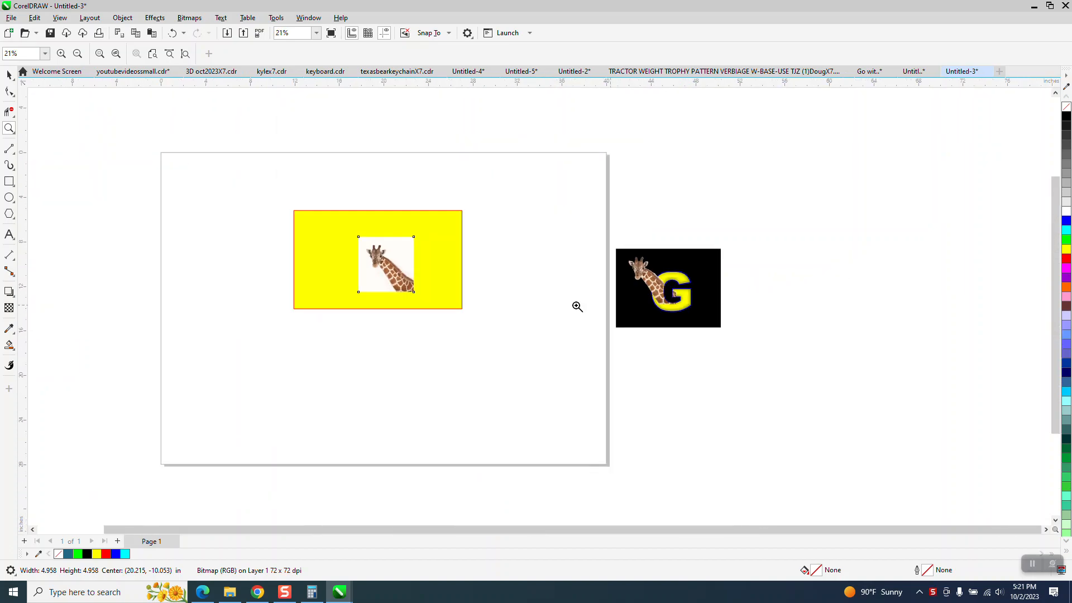
left_click_drag(344, 228, 447, 316)
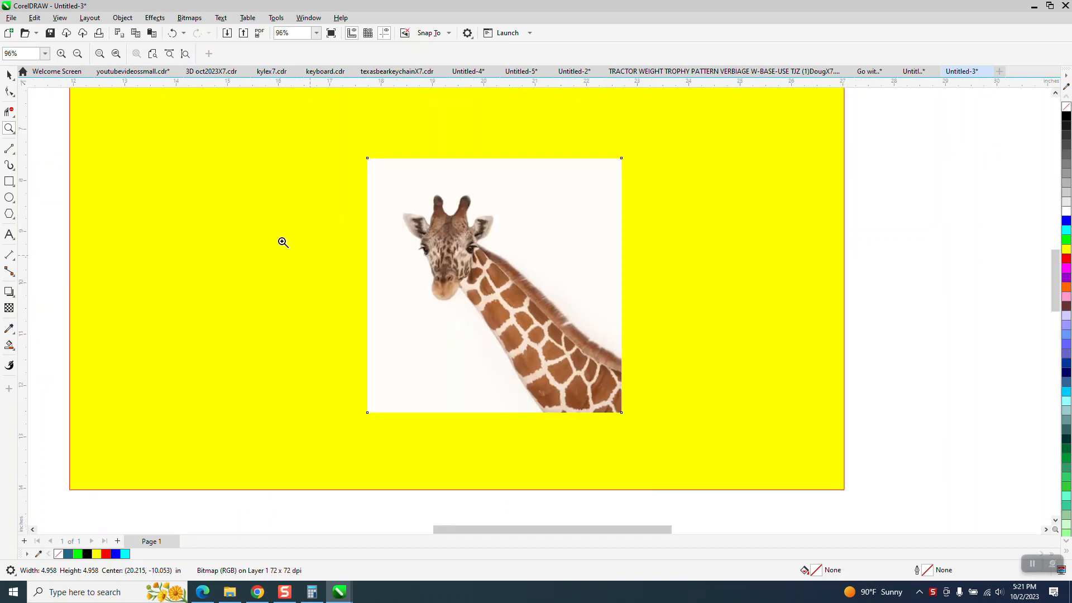
left_click(10, 73)
left_click_drag(387, 225, 176, 155)
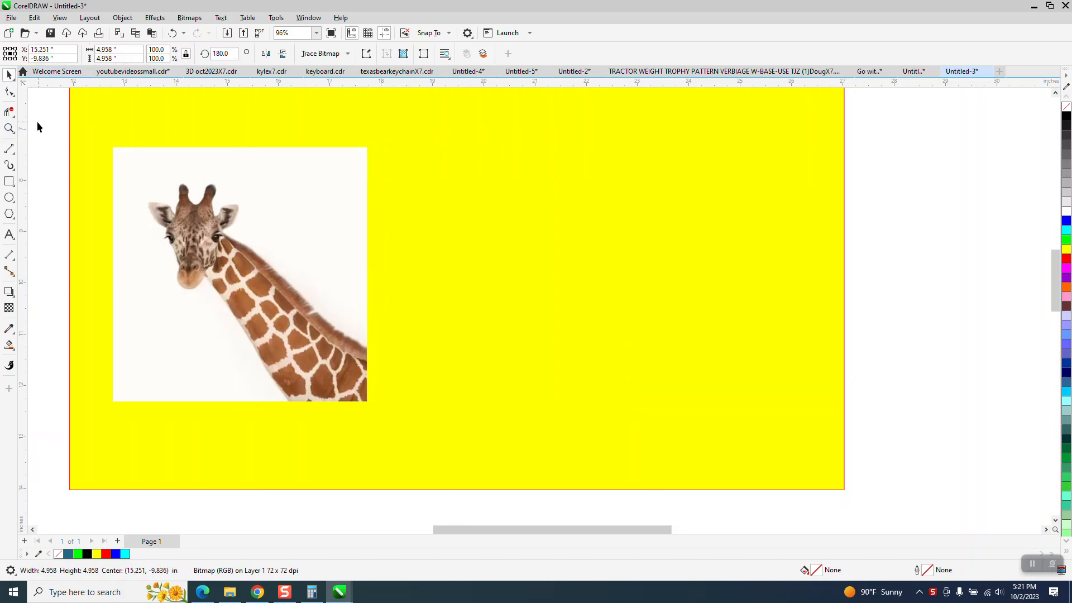
left_click(342, 186)
key("ctrl+d")
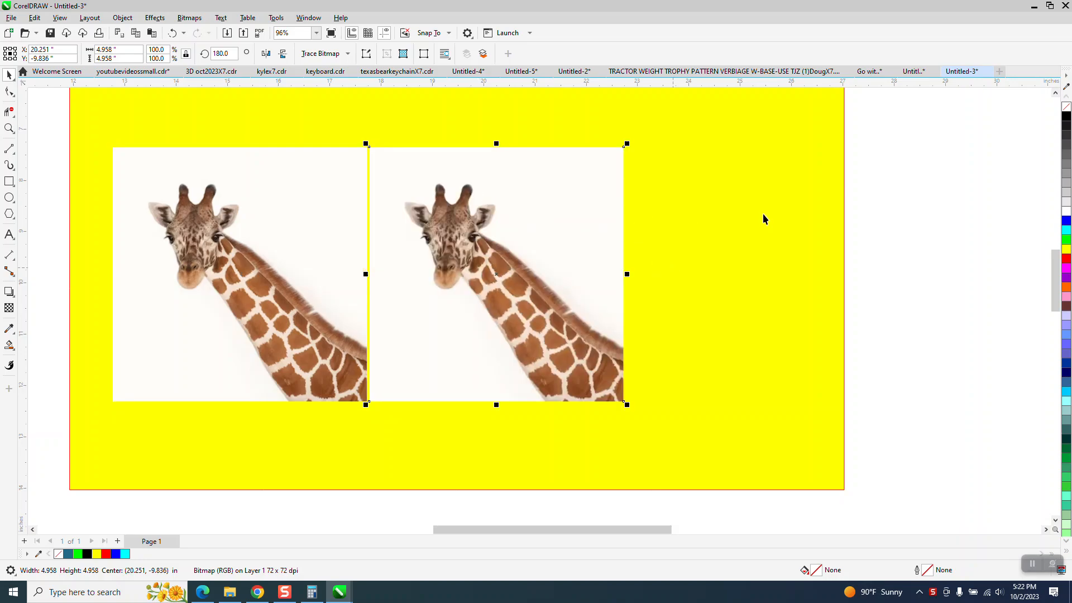
key("Delete")
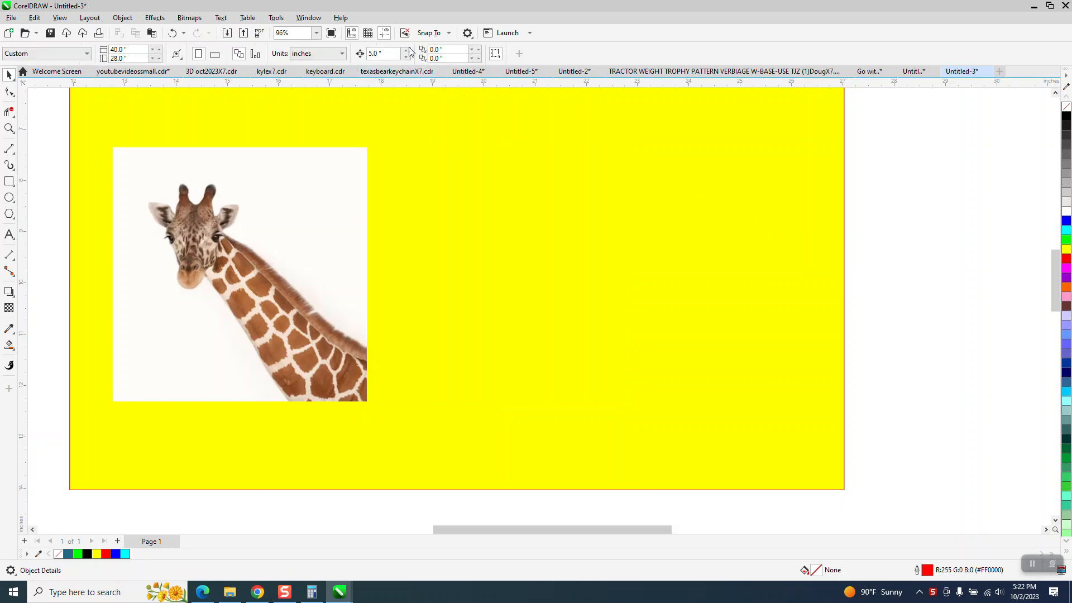
Step: Duplicate the giraffe photo and place the copy to the right of the original
type("6")
left_click(282, 305)
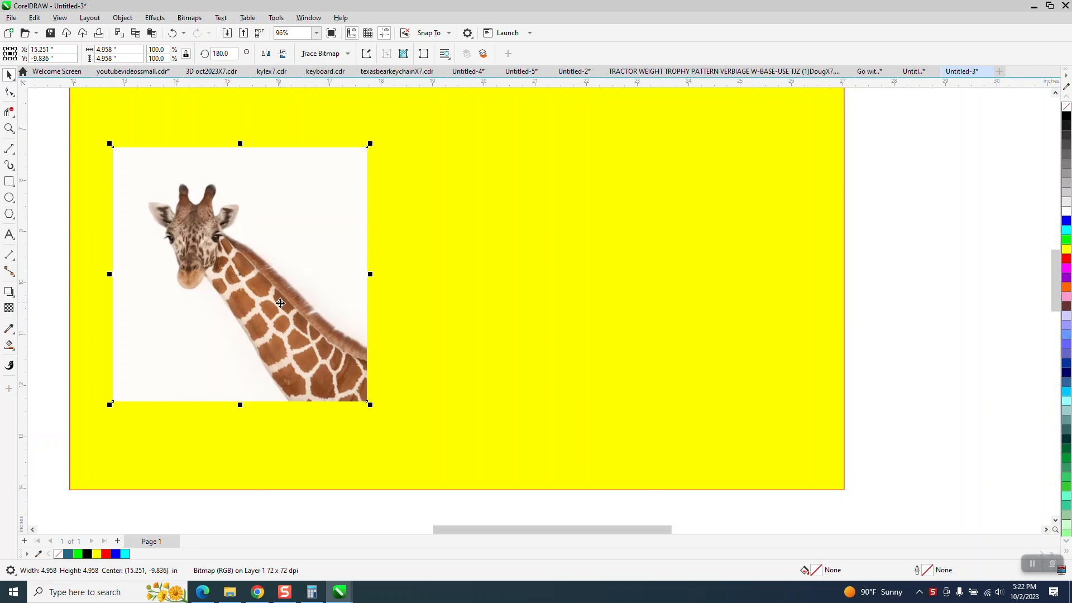
key("Right")
key("KP_Add")
key("Left")
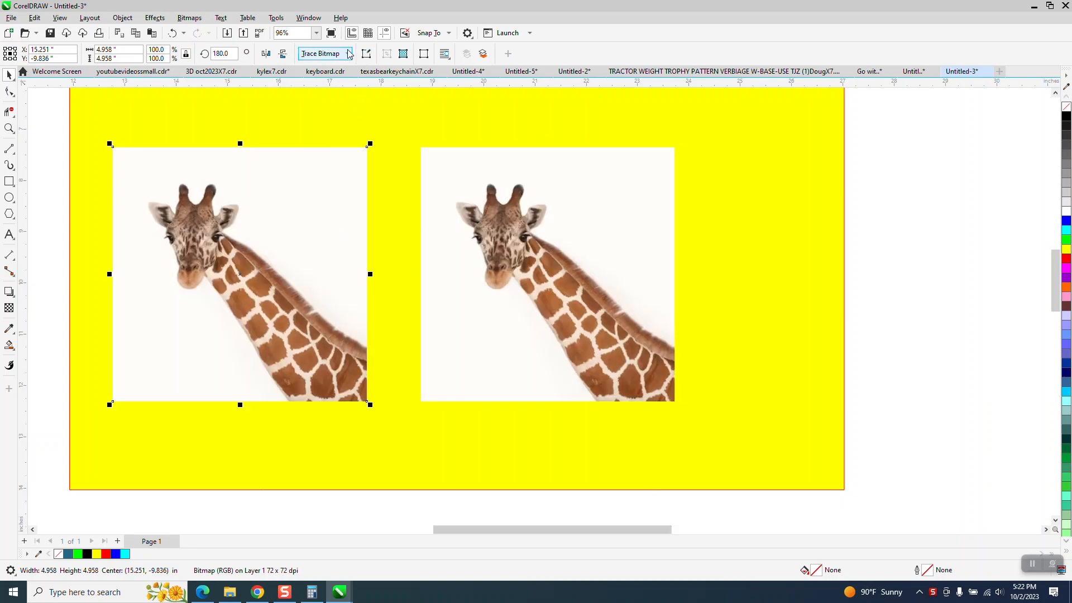
Step: Trace the original giraffe photo using Outline Trace with the Clipart preset
left_click(324, 54)
mouse_move(340, 94)
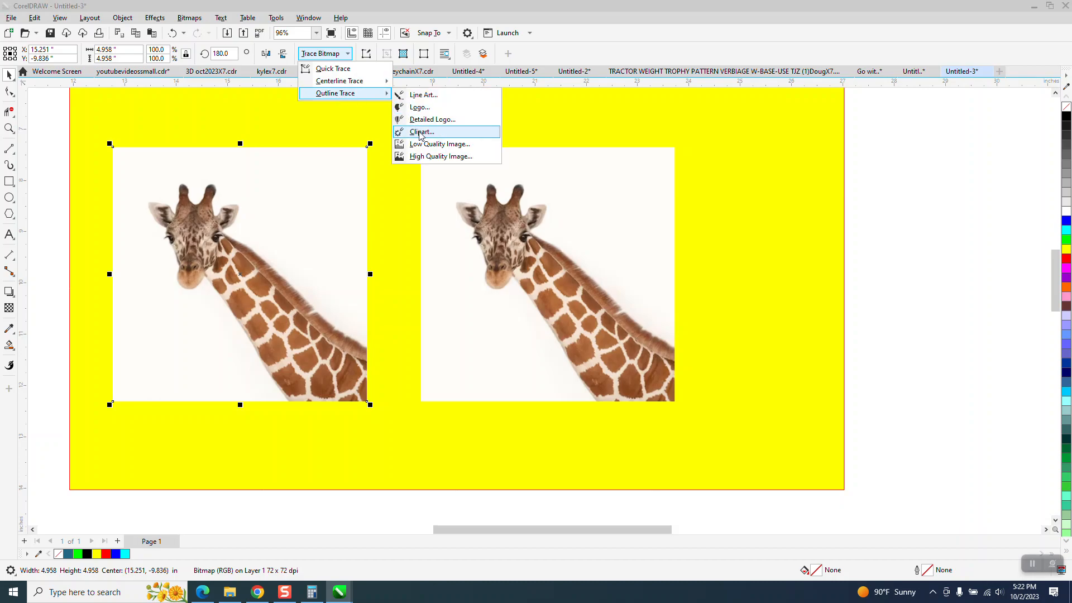
left_click(421, 133)
left_click(722, 447)
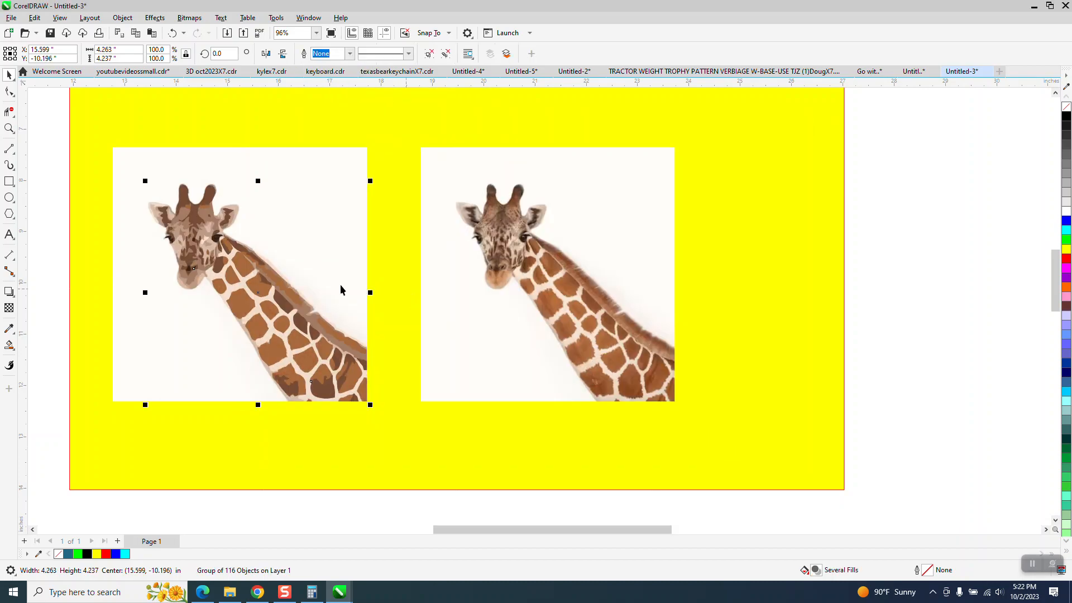
Step: Nudge the traced giraffe to the right and shift the yellow rectangle rightward under it
scroll(342, 289, "down", 2)
key("Right")
key("Right")
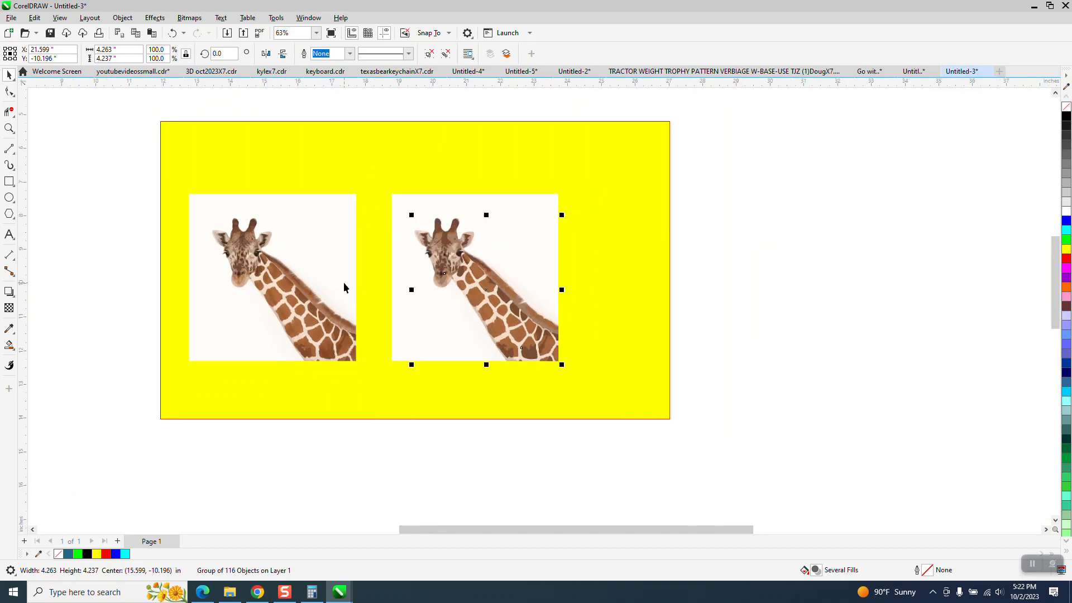
left_click_drag(611, 181, 751, 184)
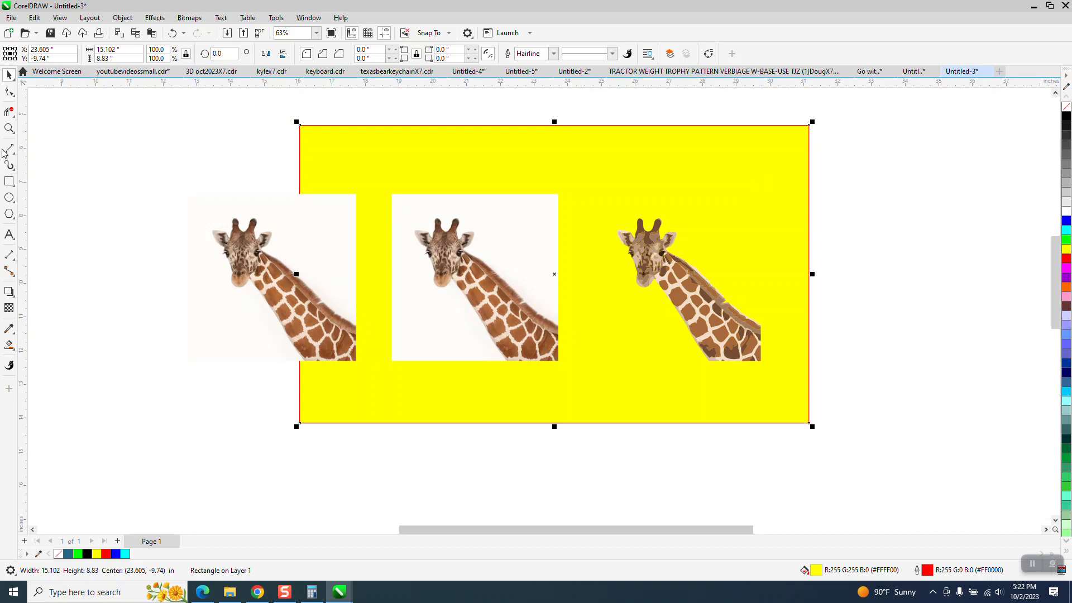
Step: Draw a rectangle about 5.8 by 5.6 in enclosing the traced giraffe
left_click(9, 128)
left_click_drag(610, 223, 797, 307)
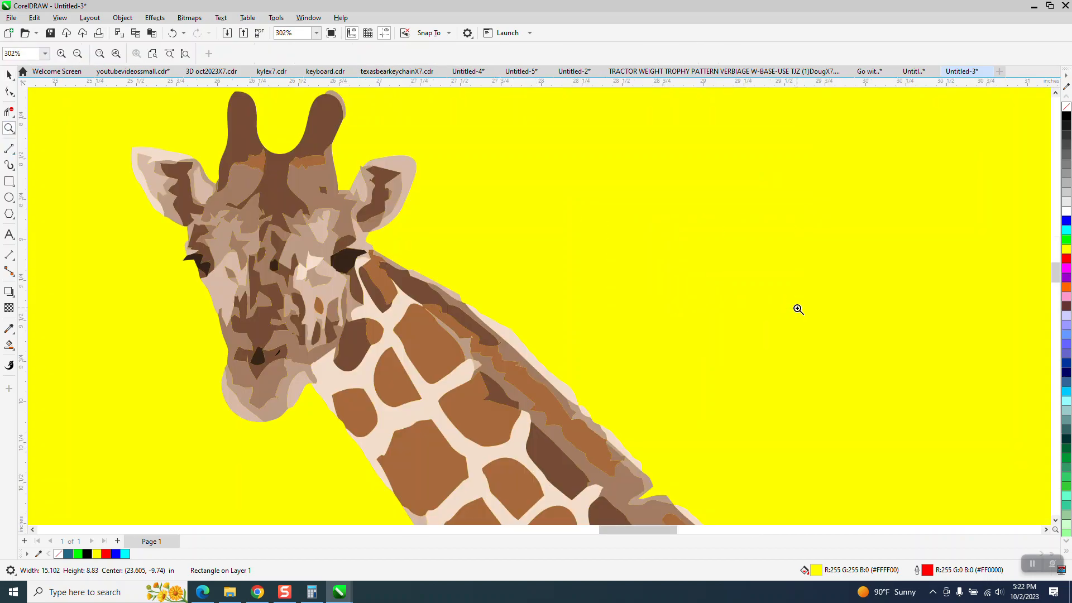
right_click(799, 308)
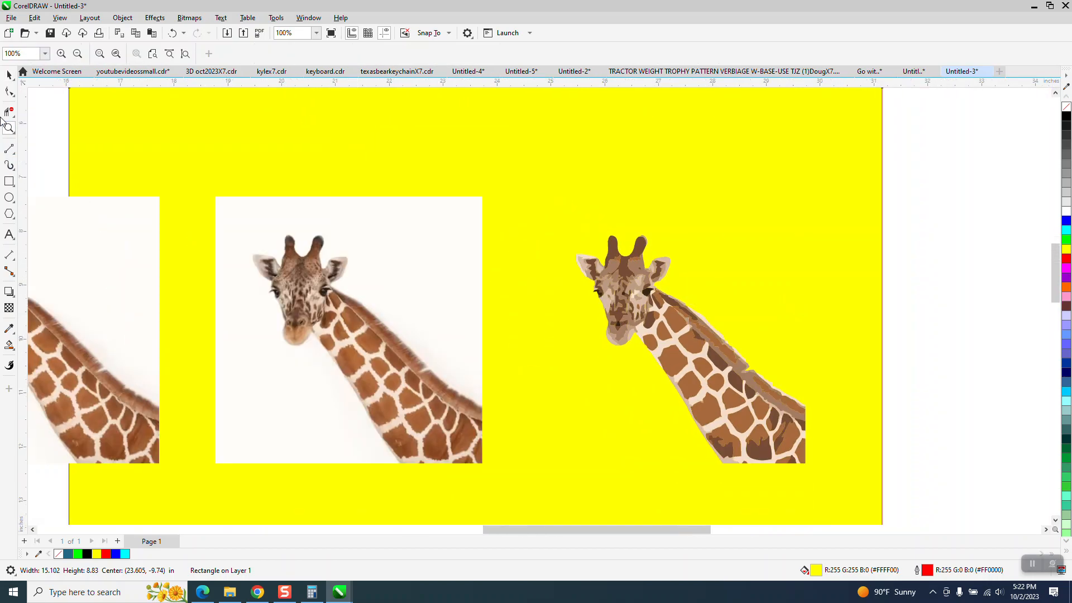
scroll(208, 197, "down", 2)
left_click(9, 181)
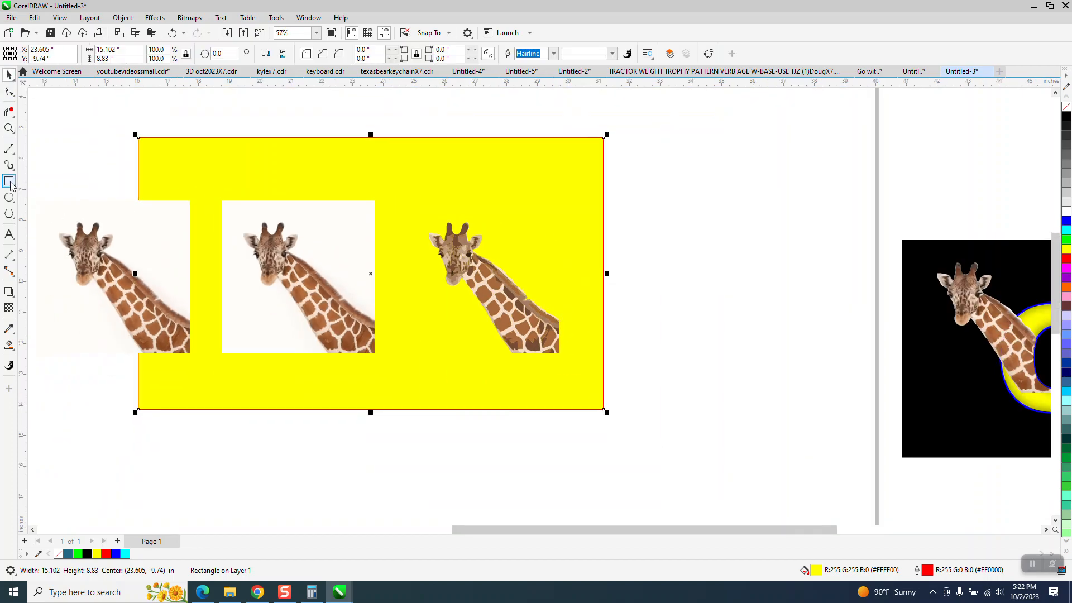
left_click_drag(619, 203, 420, 373)
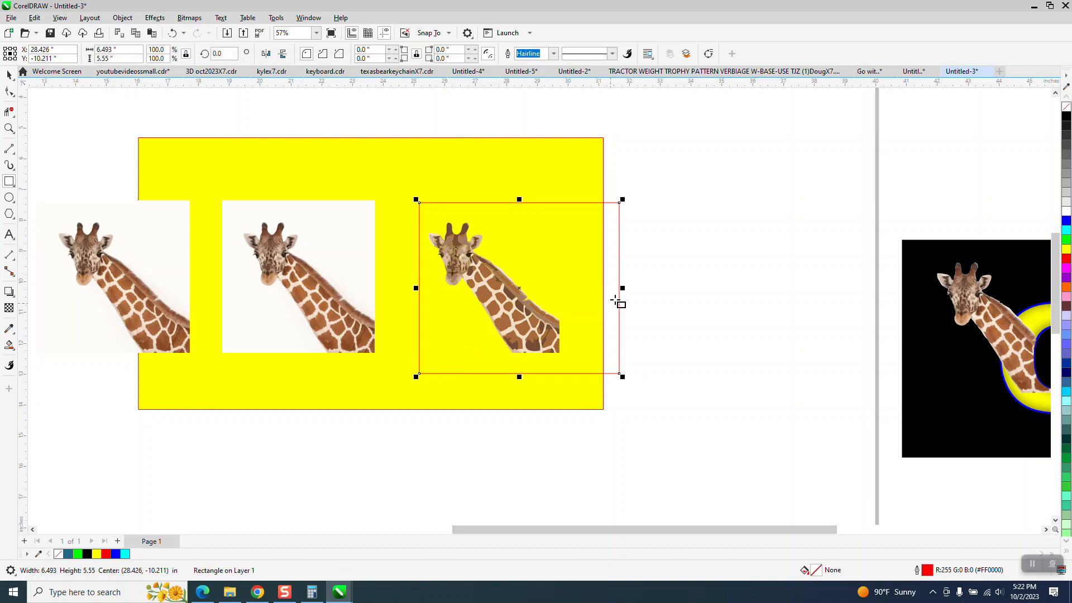
left_click_drag(619, 288, 598, 291)
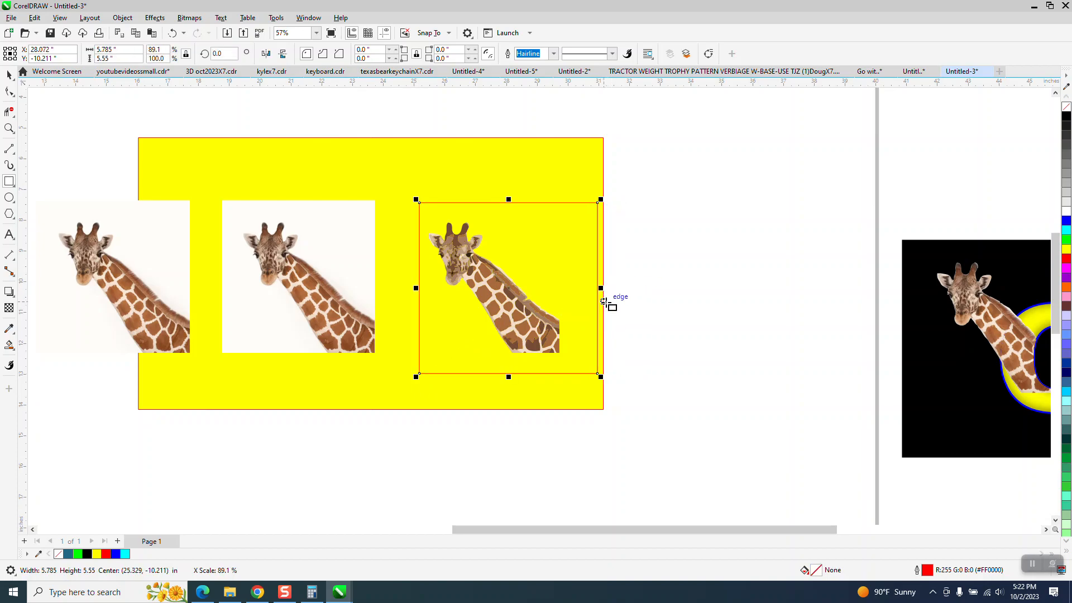
Step: Smart Fill the area between the rectangle and the traced giraffe in green and move that shape down
left_click(10, 347)
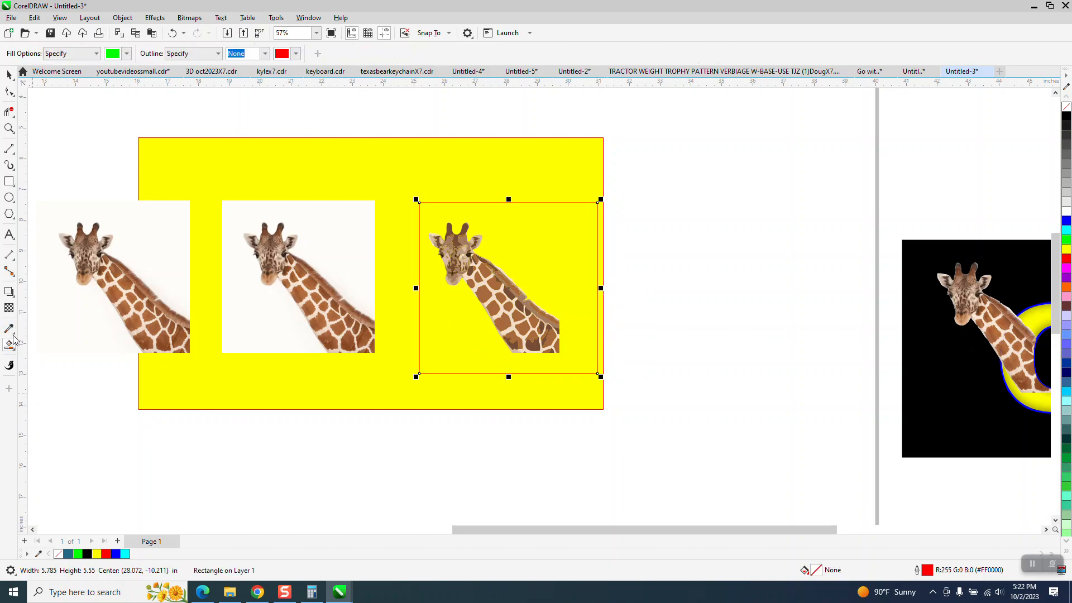
left_click(537, 247)
scroll(527, 215, "down", 1)
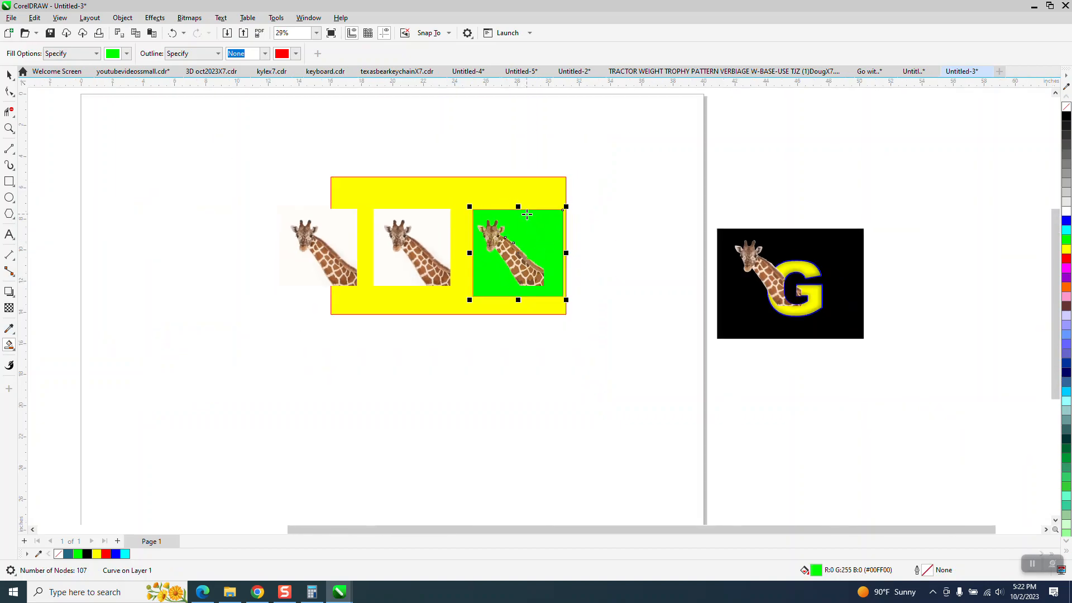
key("Down")
key("Down")
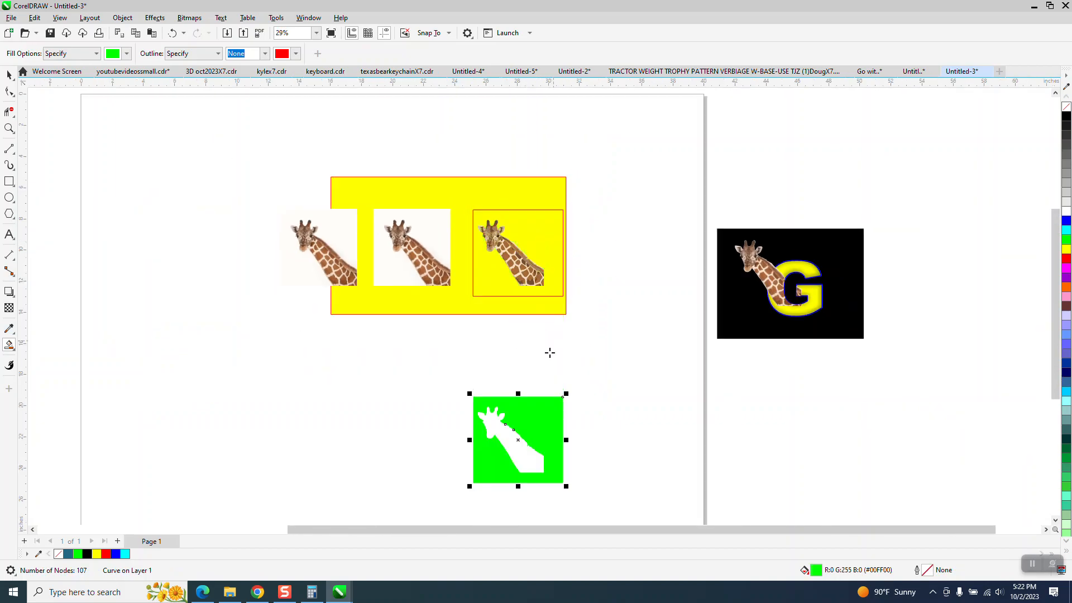
Step: Smart Fill the giraffe silhouette in green and move it up over the duplicate photo
left_click(512, 448)
key("Left")
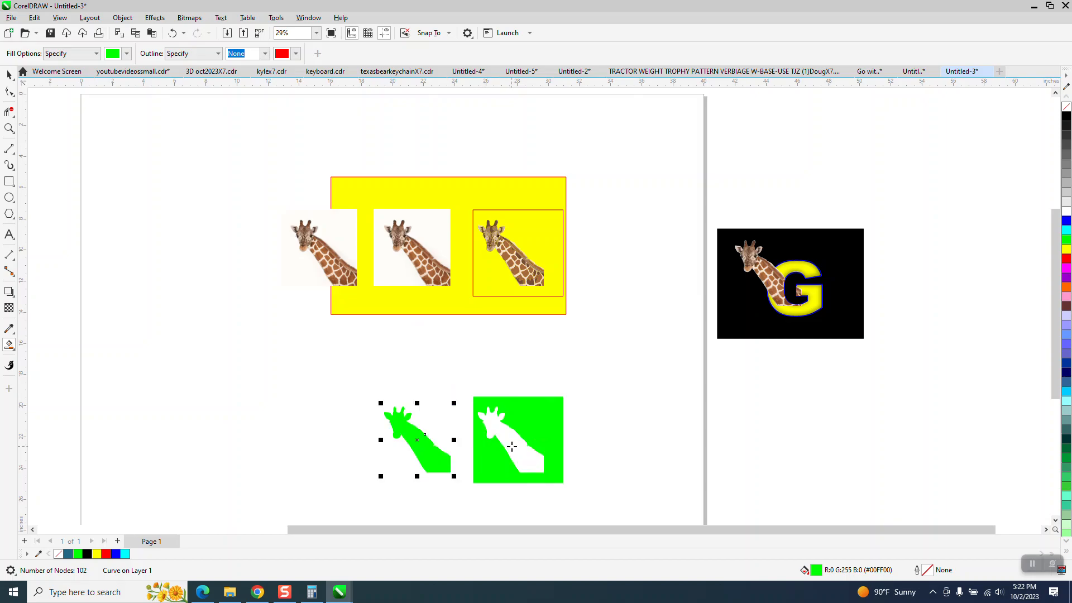
key("Up")
key("Up")
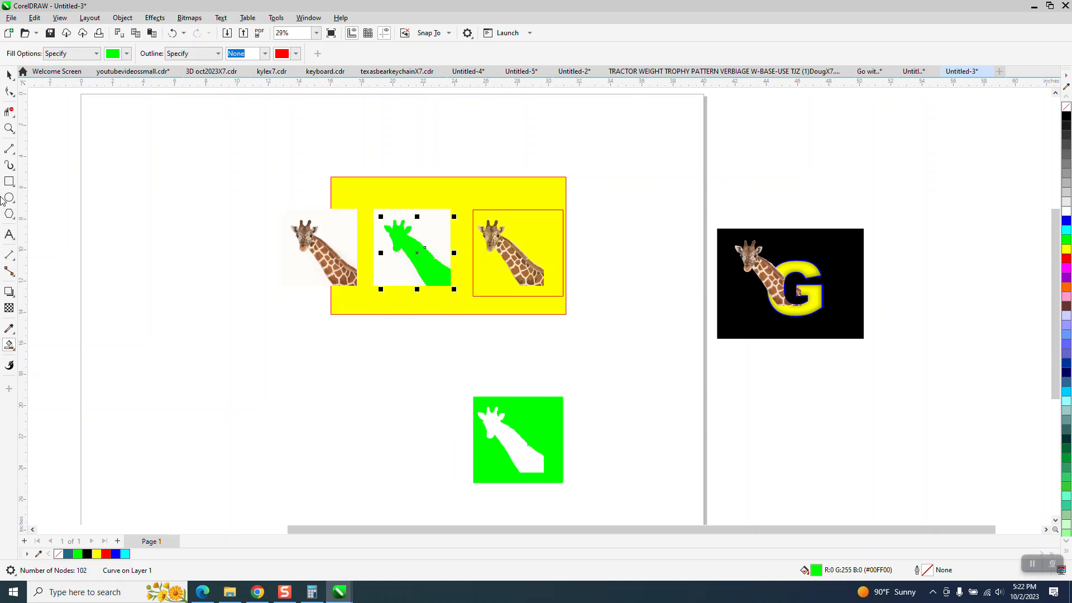
Step: Move the duplicate giraffe photo to the right end of the yellow rectangle and shift the rectangle right
left_click(10, 129)
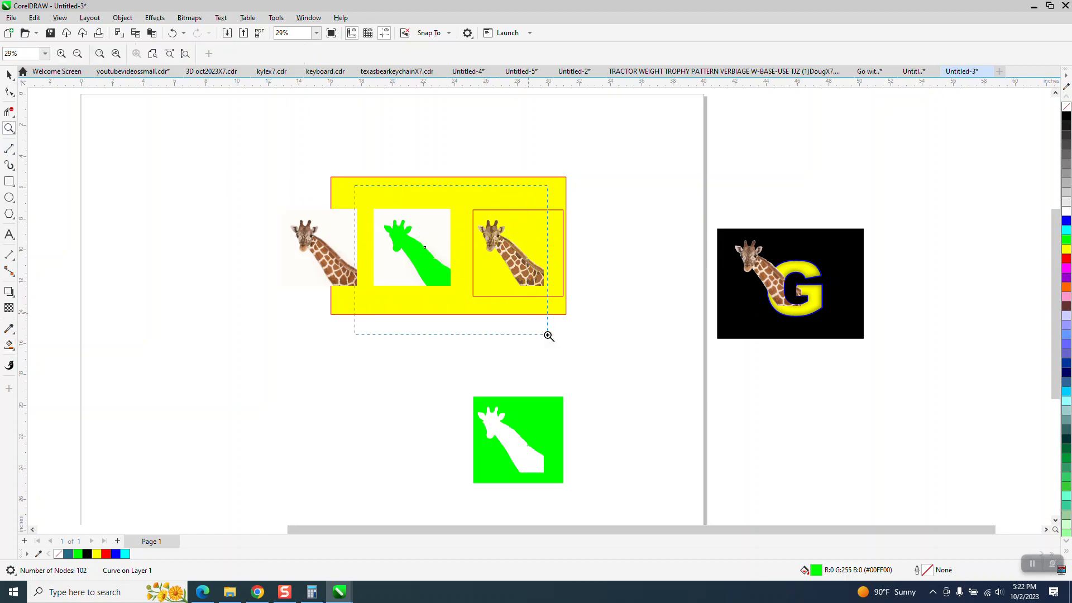
left_click_drag(548, 334, 549, 334)
scroll(487, 324, "down", 3)
left_click(9, 74)
left_click_drag(375, 163, 544, 391)
left_click(359, 53)
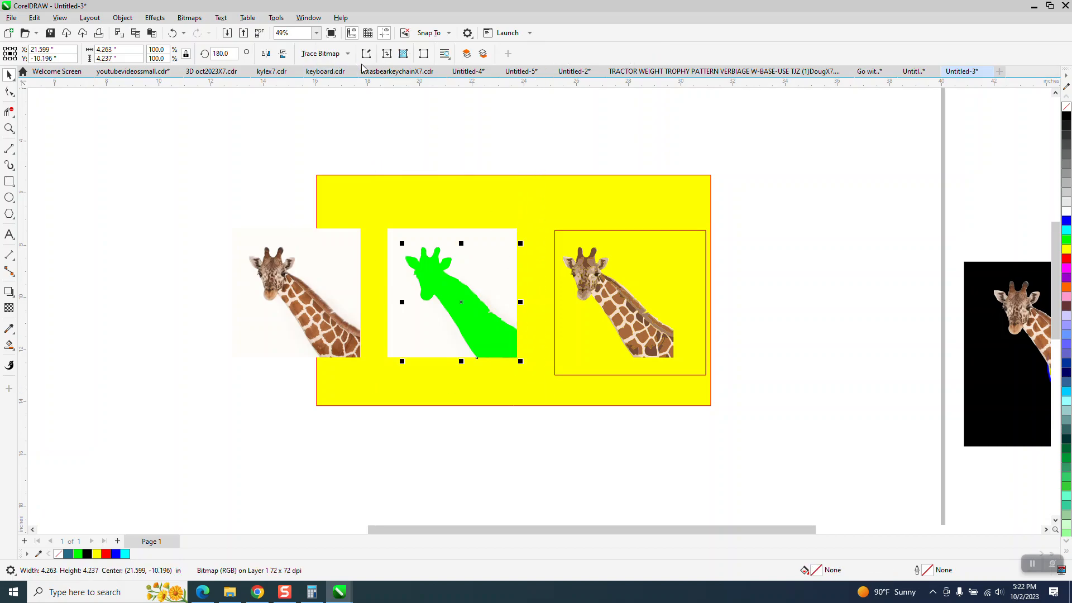
scroll(337, 156, "down", 1)
key("Right")
key("Right")
left_click_drag(601, 181, 725, 188)
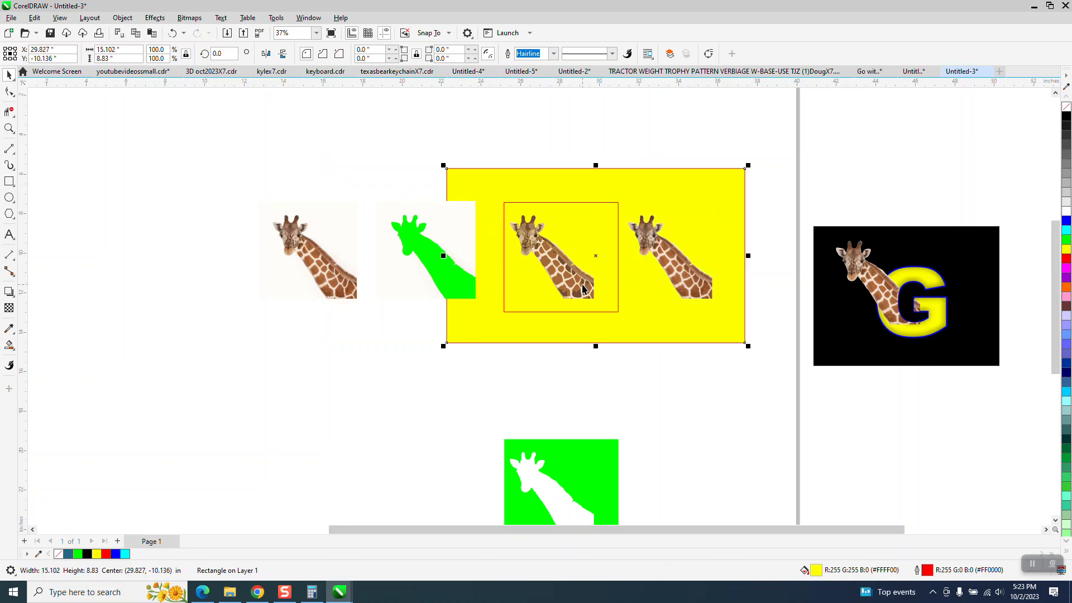
Step: Delete the photos, trace and silhouette on the left and move the remaining giraffe photo left
left_click_drag(165, 162, 629, 324)
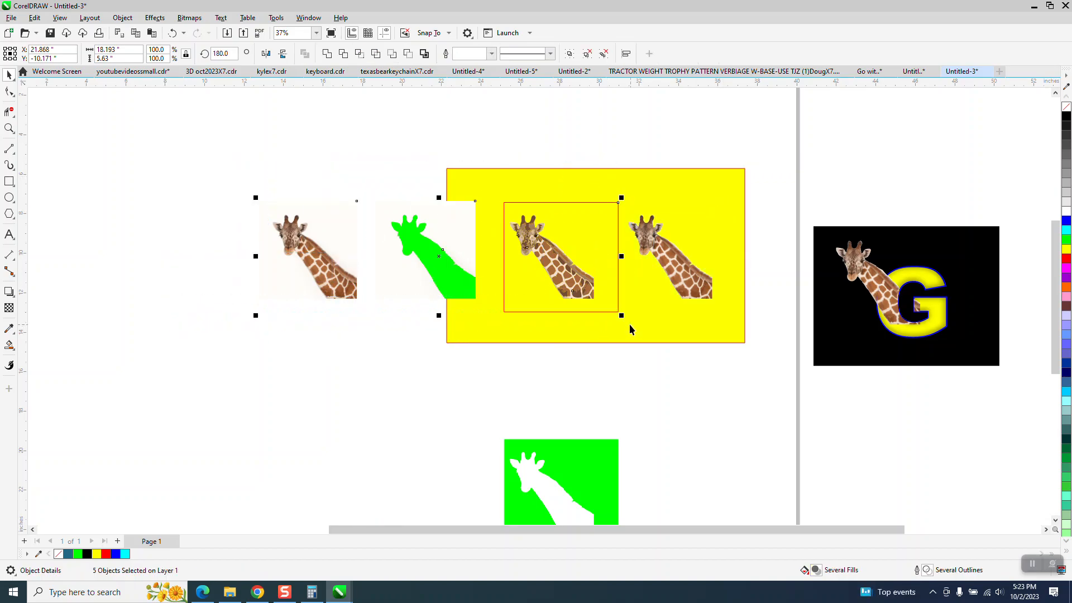
key("Delete")
left_click_drag(635, 278, 525, 282)
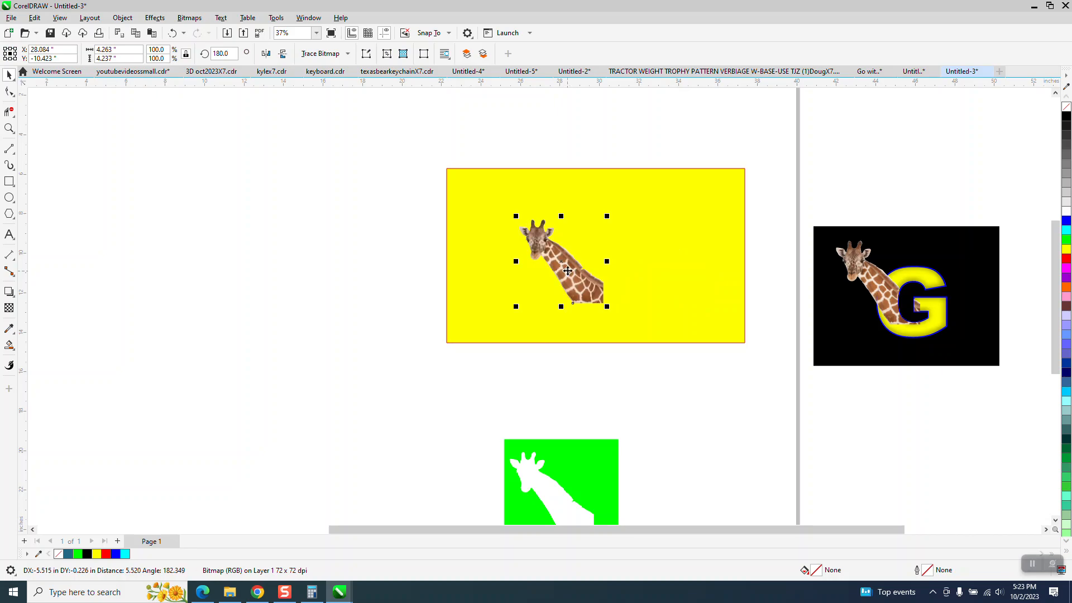
Step: Zoom in on the giraffe's neck and delete a stray node from the photo's outline along its back
left_click(9, 128)
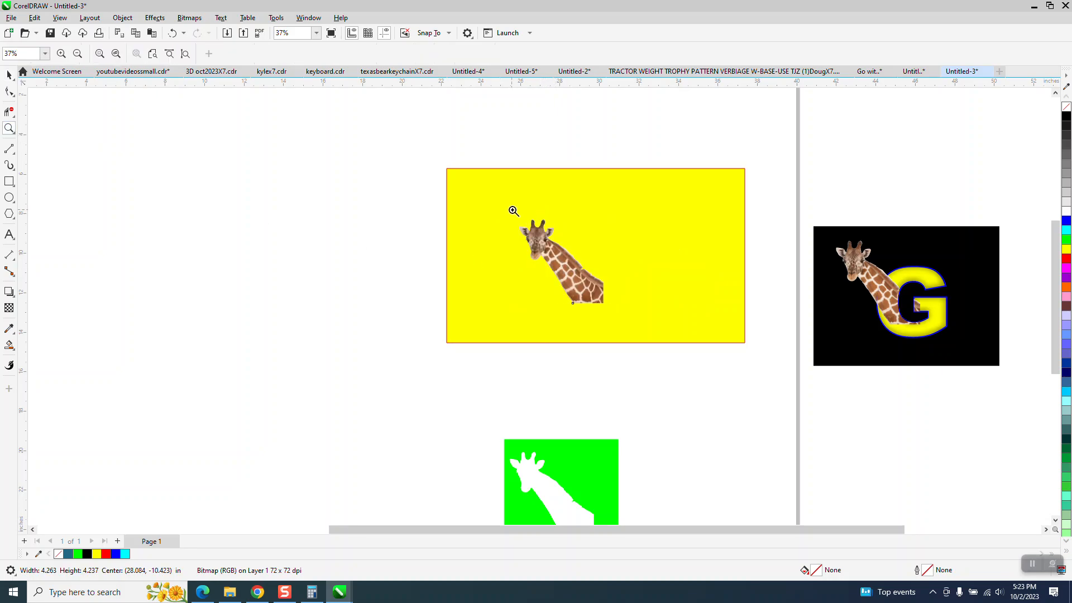
left_click_drag(512, 211, 614, 267)
scroll(443, 291, "down", 2)
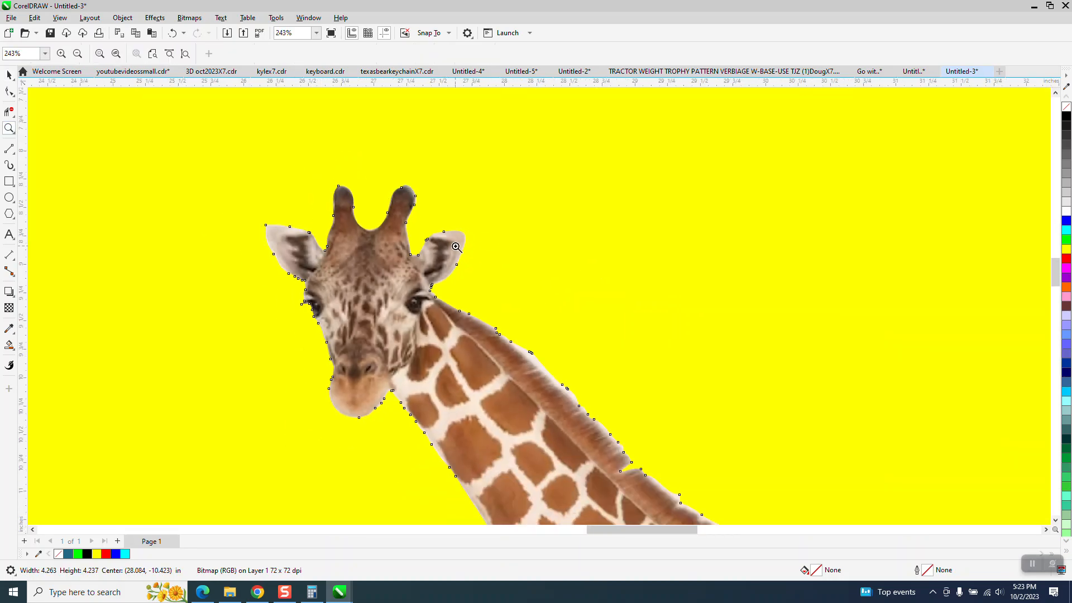
scroll(619, 414, "up", 2)
scroll(541, 327, "down", 3)
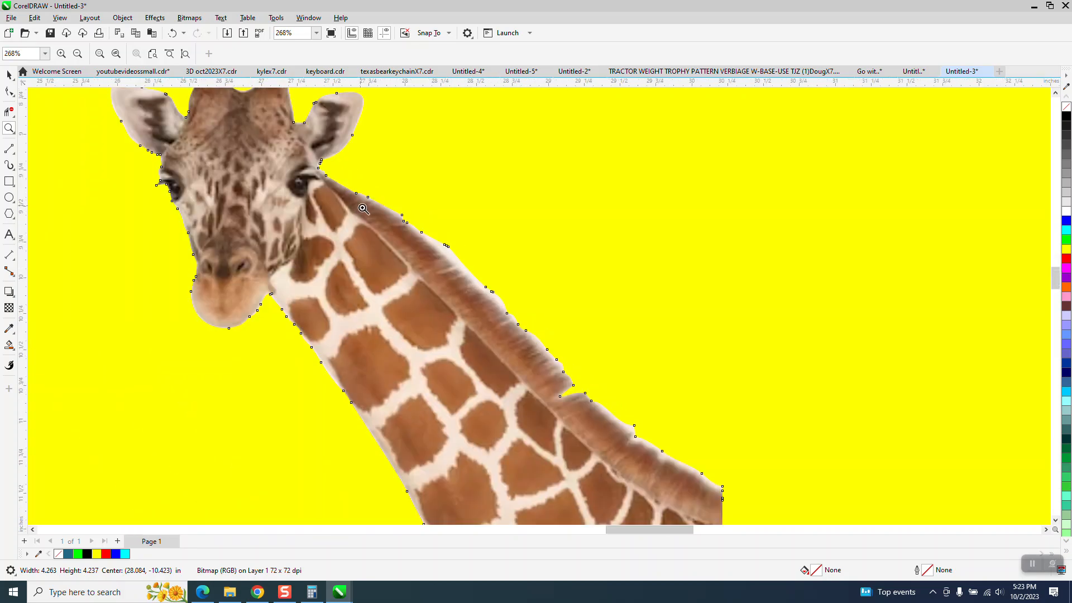
left_click_drag(362, 207, 612, 349)
left_click(9, 91)
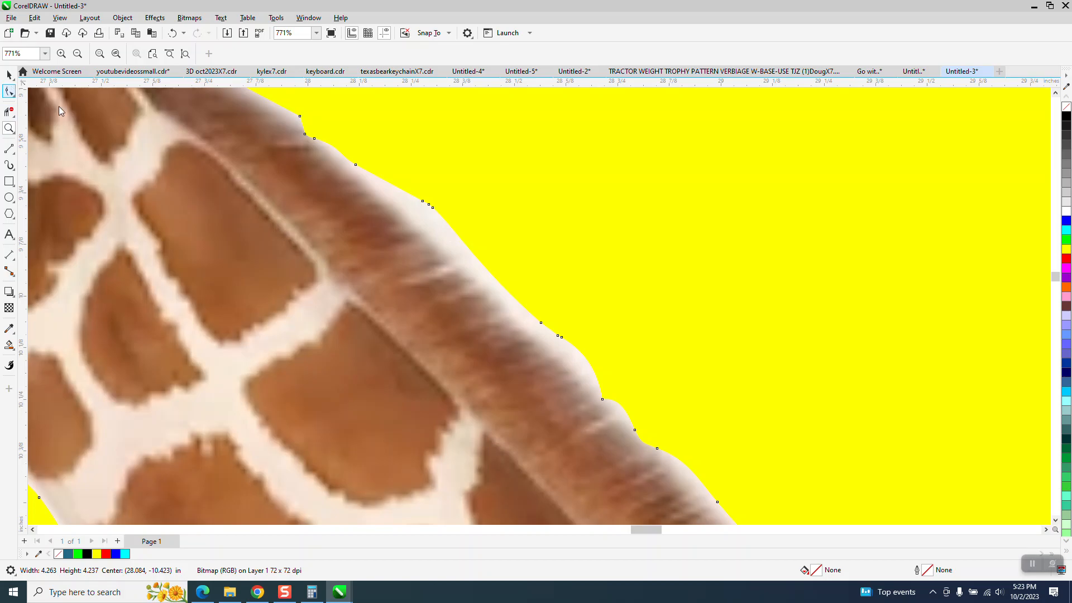
left_click(445, 210)
key("Delete")
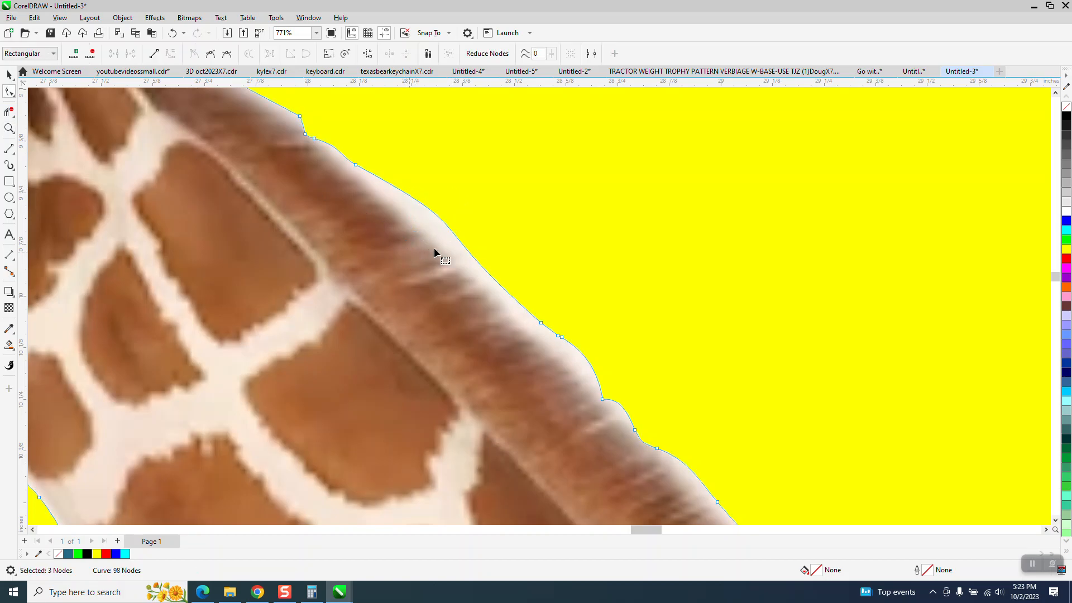
Step: Delete two more stray nodes from the outline along the giraffe's neck
left_click(542, 323)
key("Delete")
left_click_drag(452, 235, 453, 259)
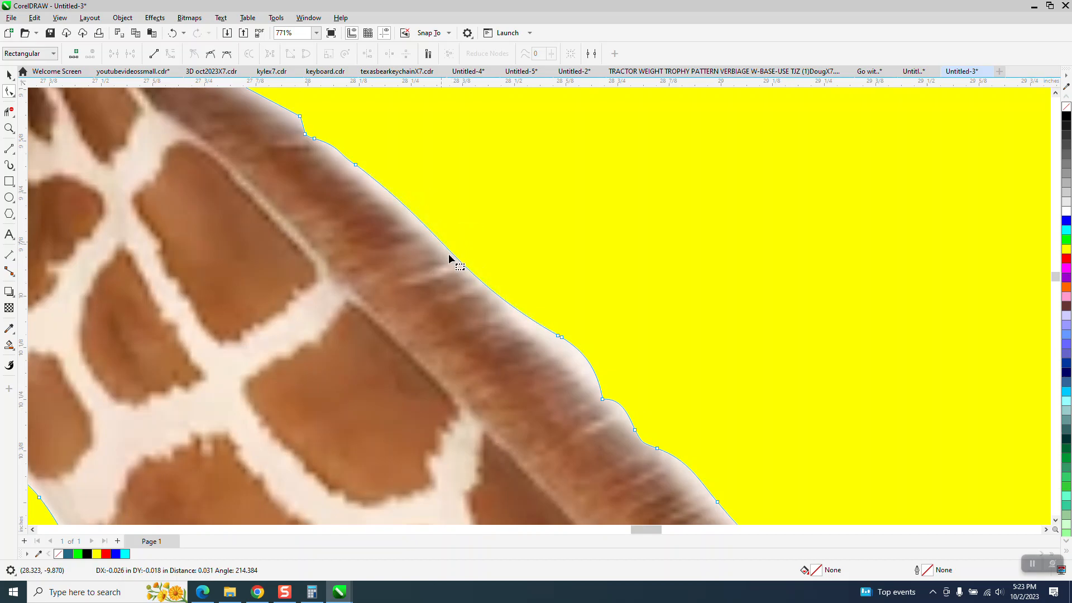
left_click(356, 165)
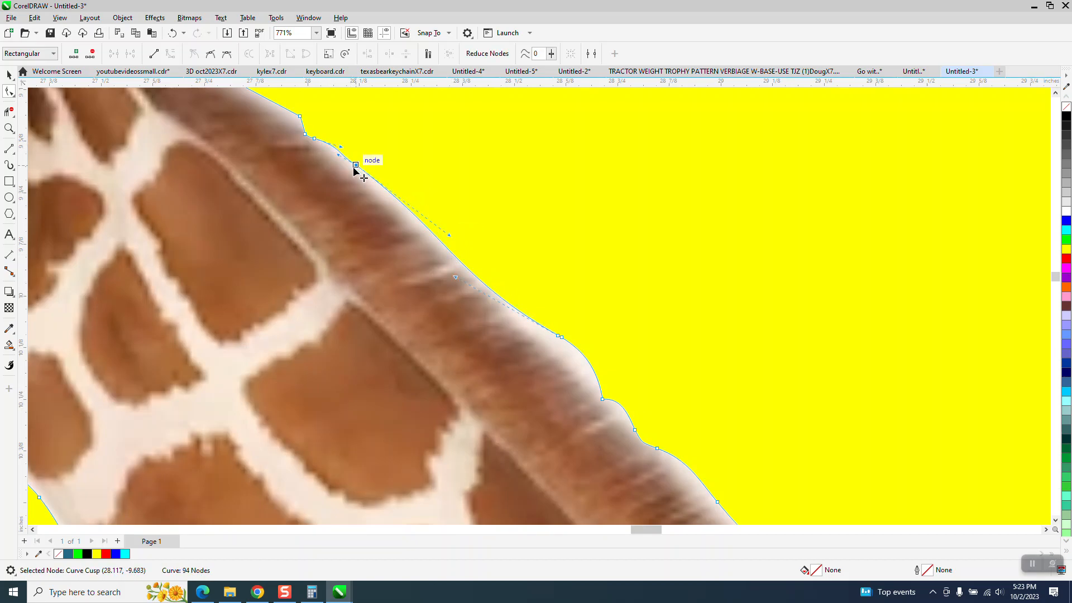
scroll(575, 261, "down", 6)
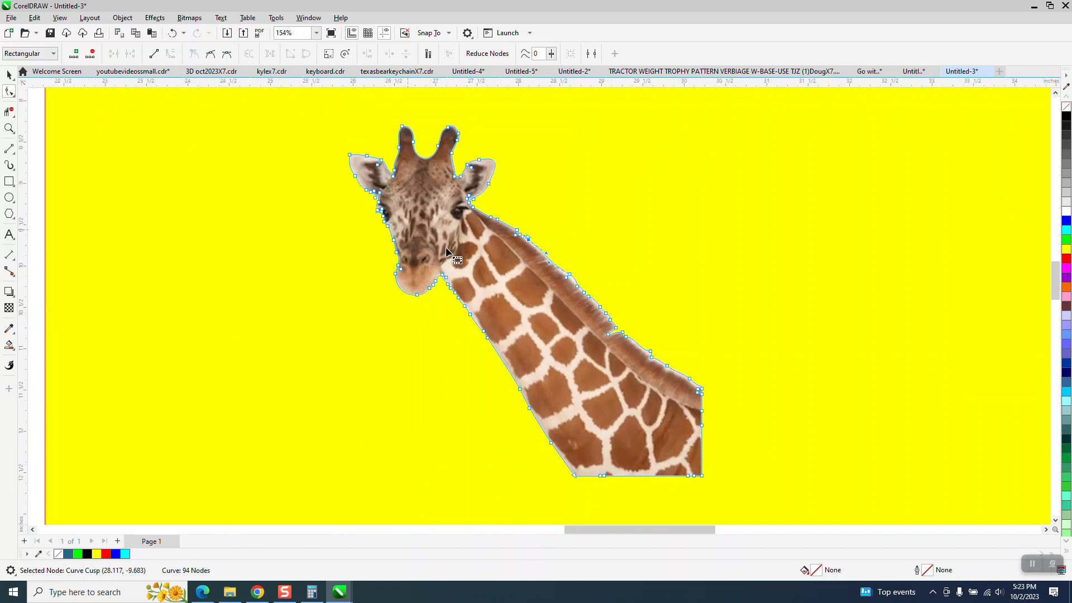
Step: Zoom in on the horns and reshape the right horn's tip by adjusting node handles and removing a node
left_click(9, 129)
left_click_drag(391, 125, 490, 169)
left_click(9, 93)
left_click(620, 157)
left_click(629, 146)
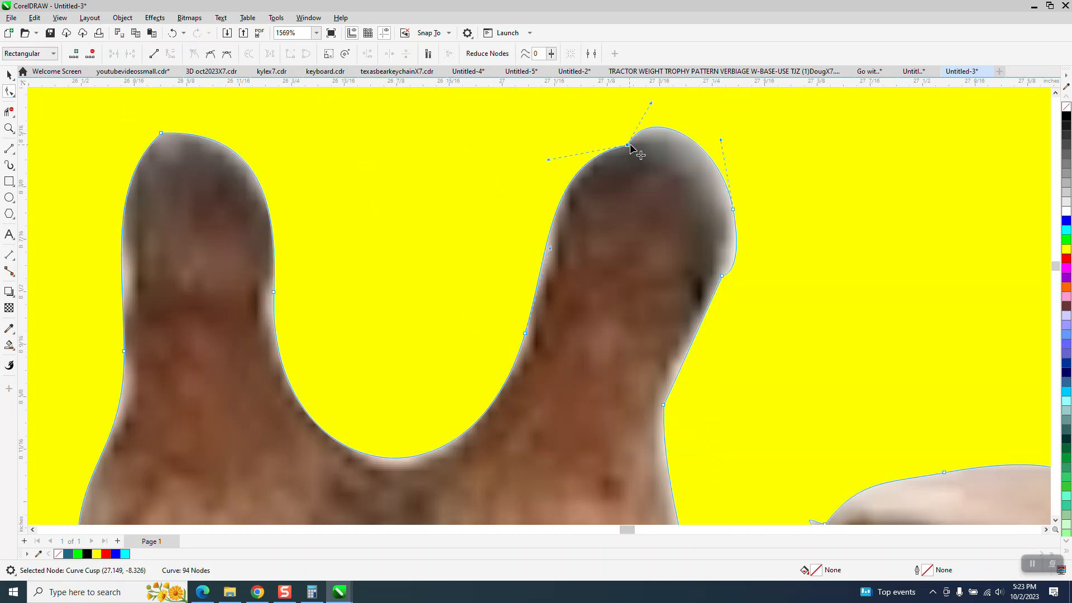
left_click_drag(651, 105, 694, 160)
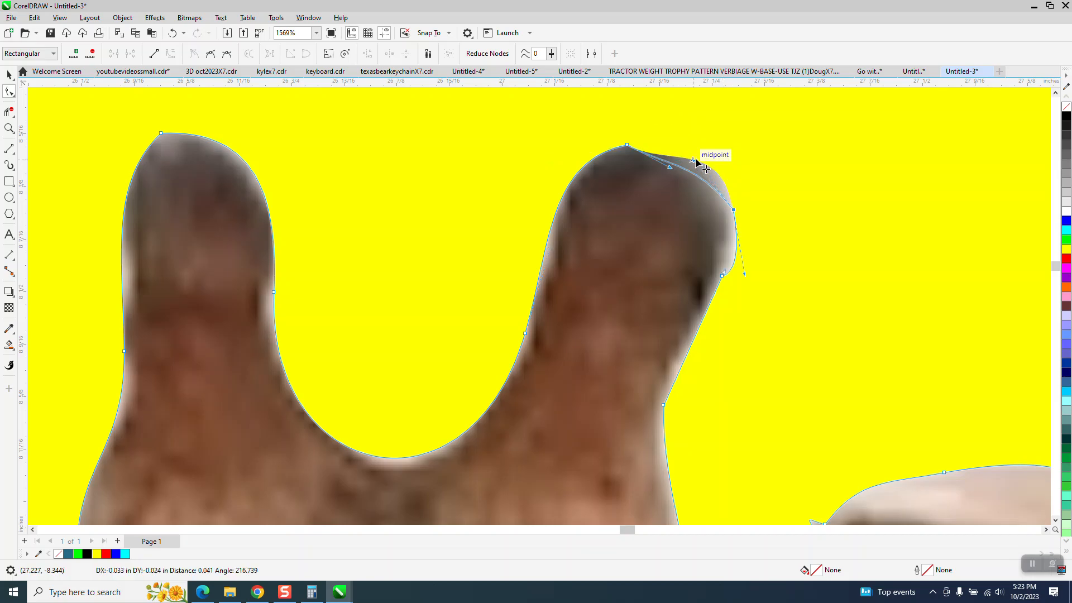
double_click(733, 210)
mouse_move(682, 174)
left_mouse_down()
mouse_move(698, 168)
mouse_move(688, 157)
left_mouse_up()
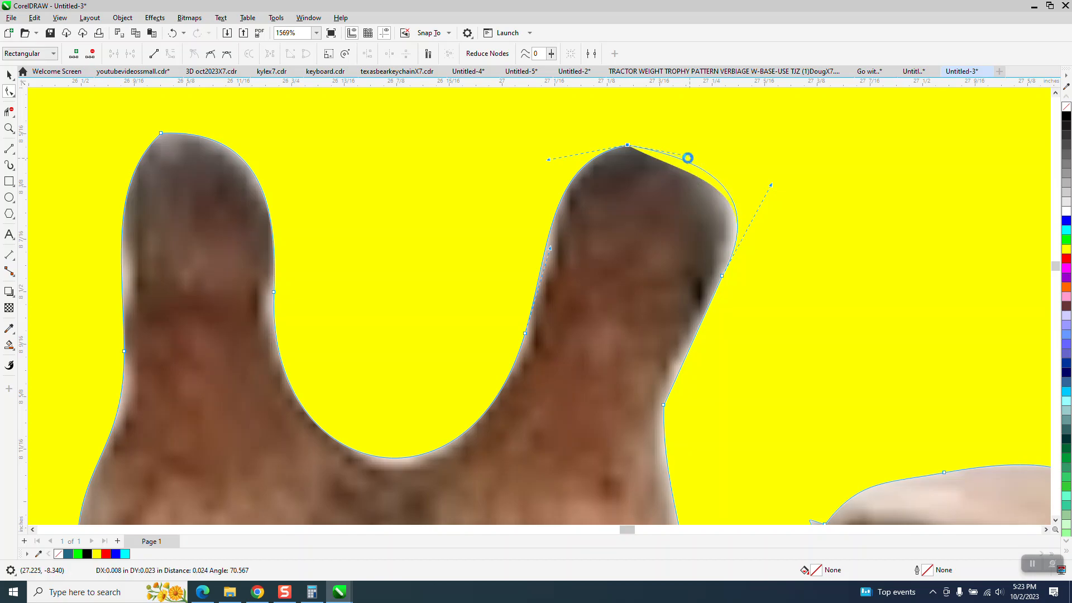
Step: Reshape the left horn's tip by adjusting the handles of its top node
scroll(538, 215, "down", 1)
left_click(209, 145)
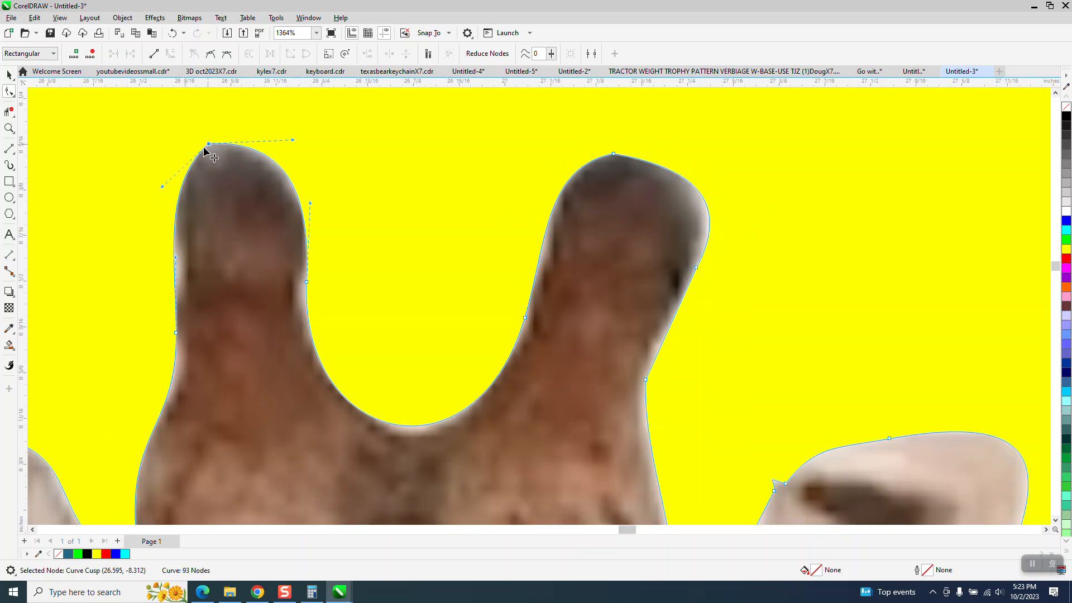
left_click_drag(163, 186, 161, 171)
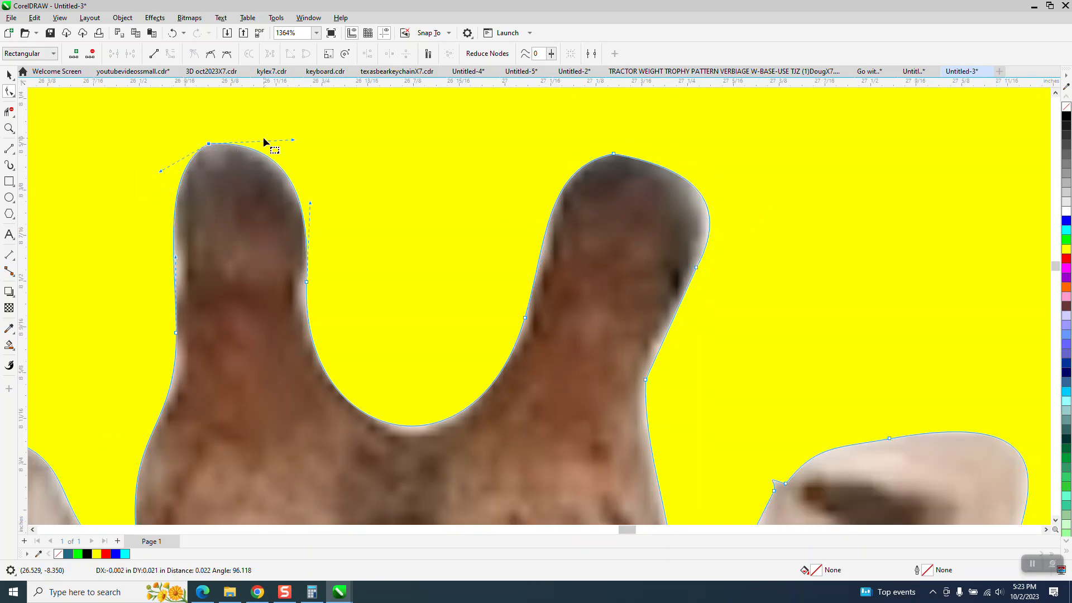
left_click_drag(293, 139, 281, 131)
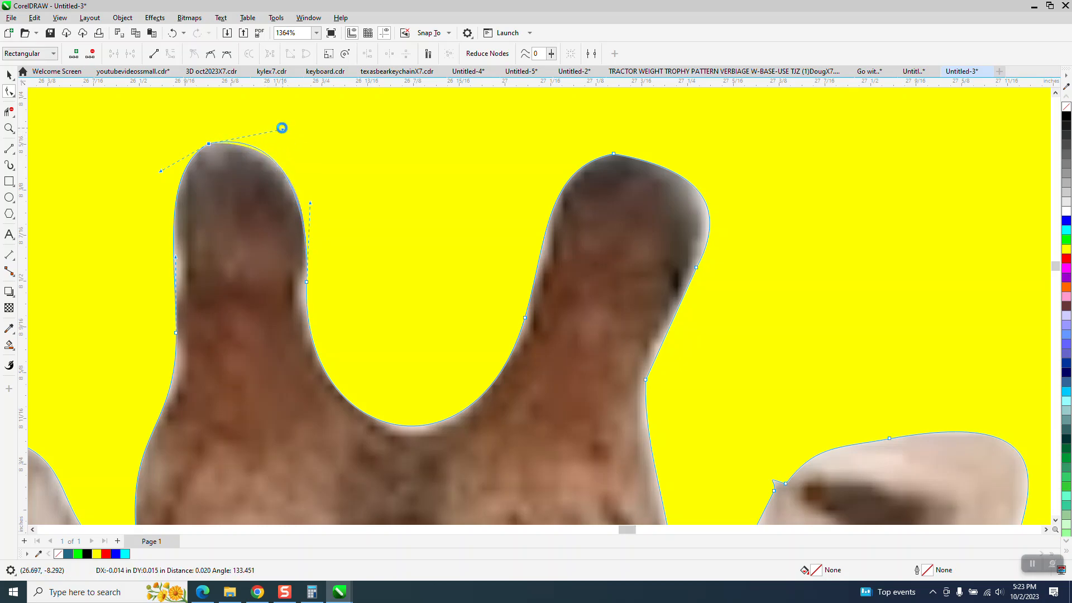
scroll(281, 198, "down", 4)
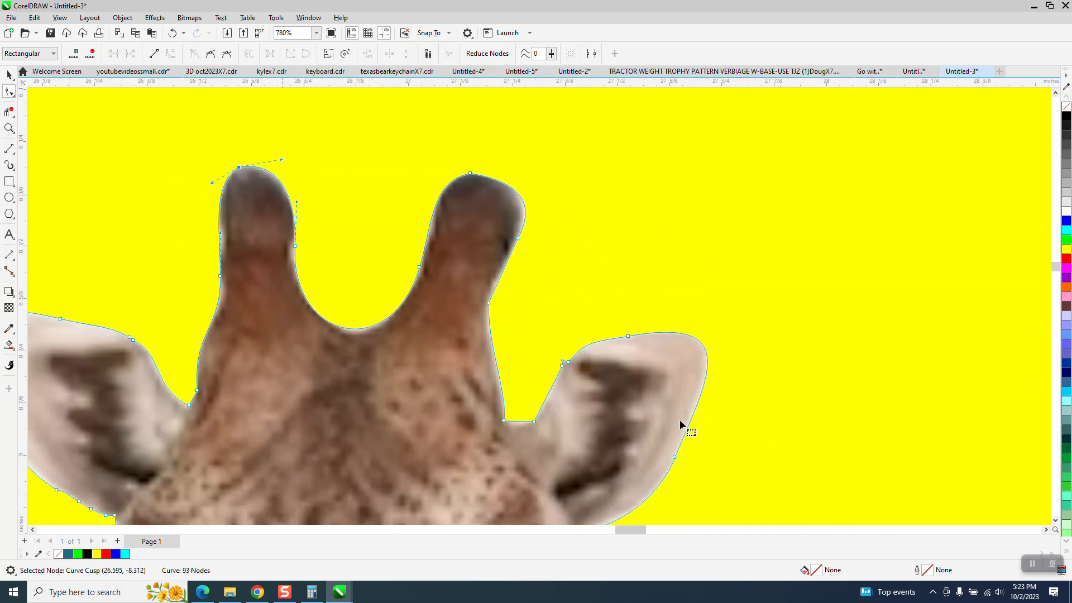
Step: Zoom in where the right ear meets the head and convert the segment between the selected nodes to a line
left_click(9, 128)
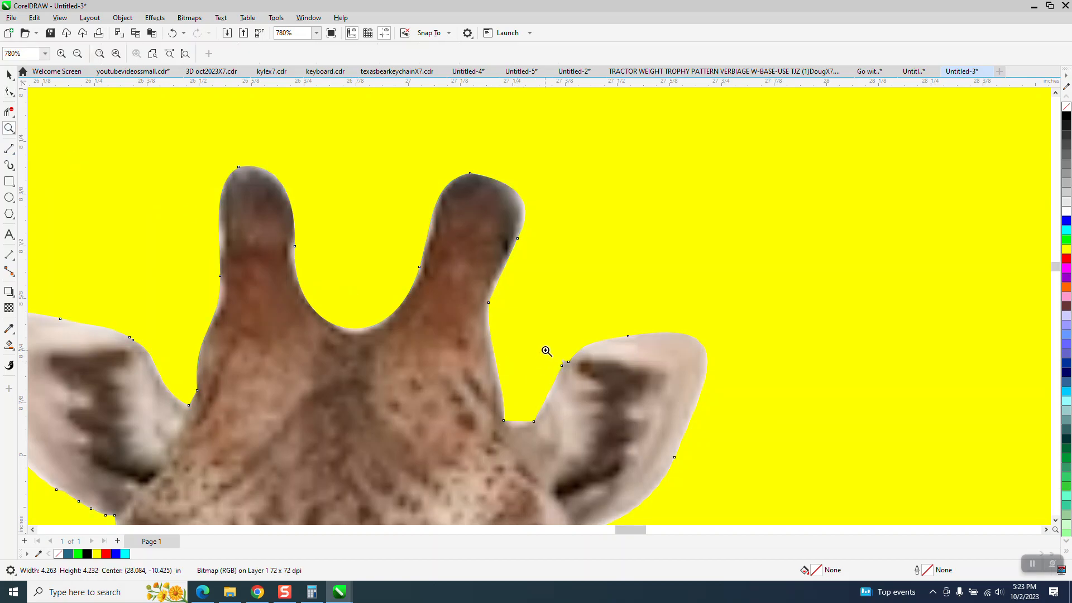
left_click_drag(548, 352, 586, 369)
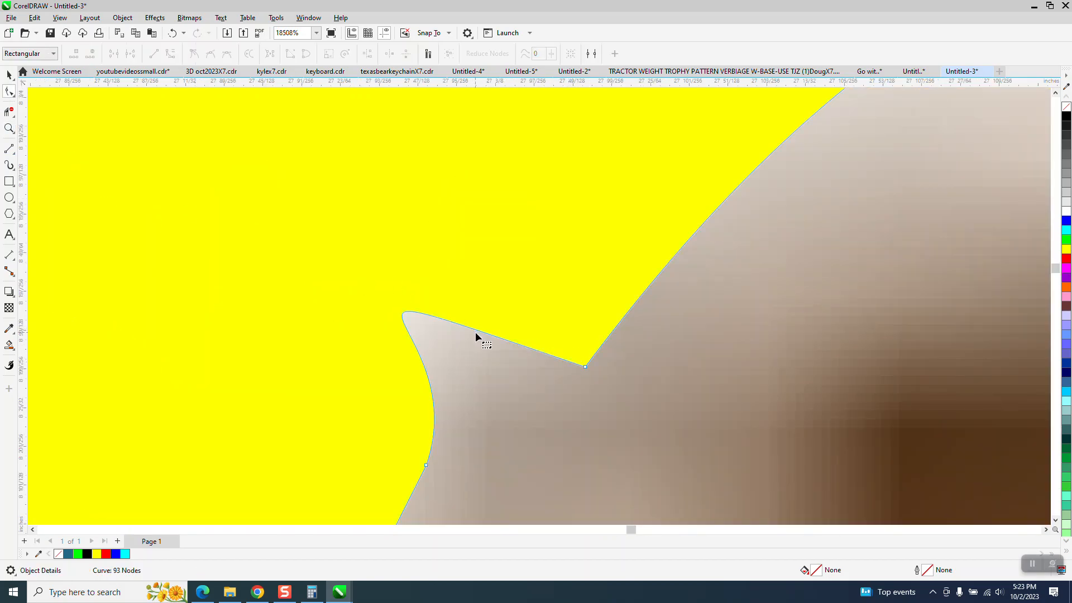
scroll(577, 336, "down", 5)
left_click_drag(404, 299, 588, 422)
right_click(583, 358)
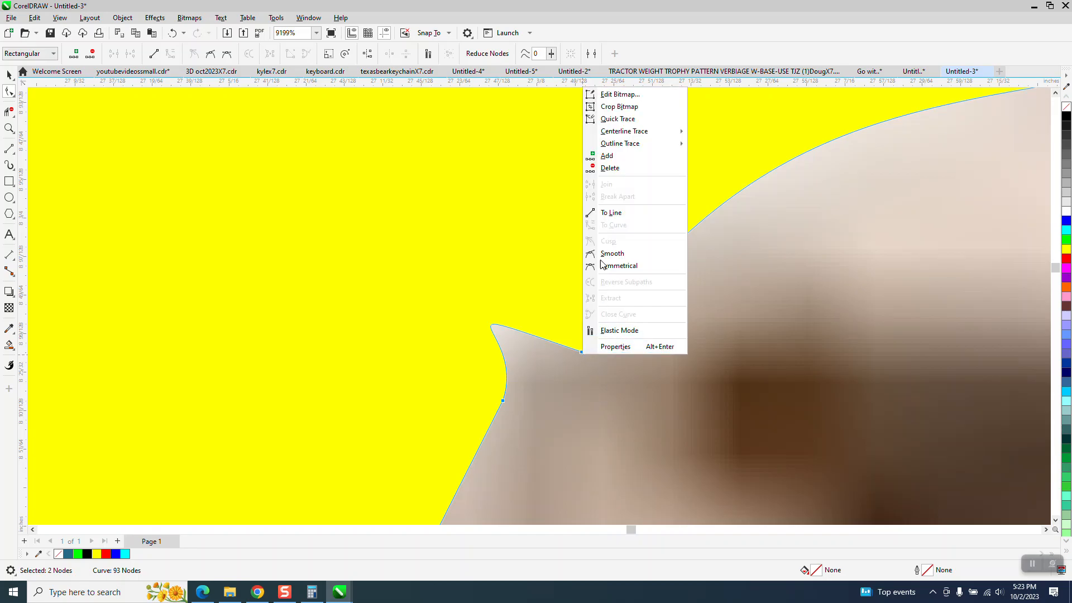
left_click(610, 213)
scroll(551, 275, "down", 6)
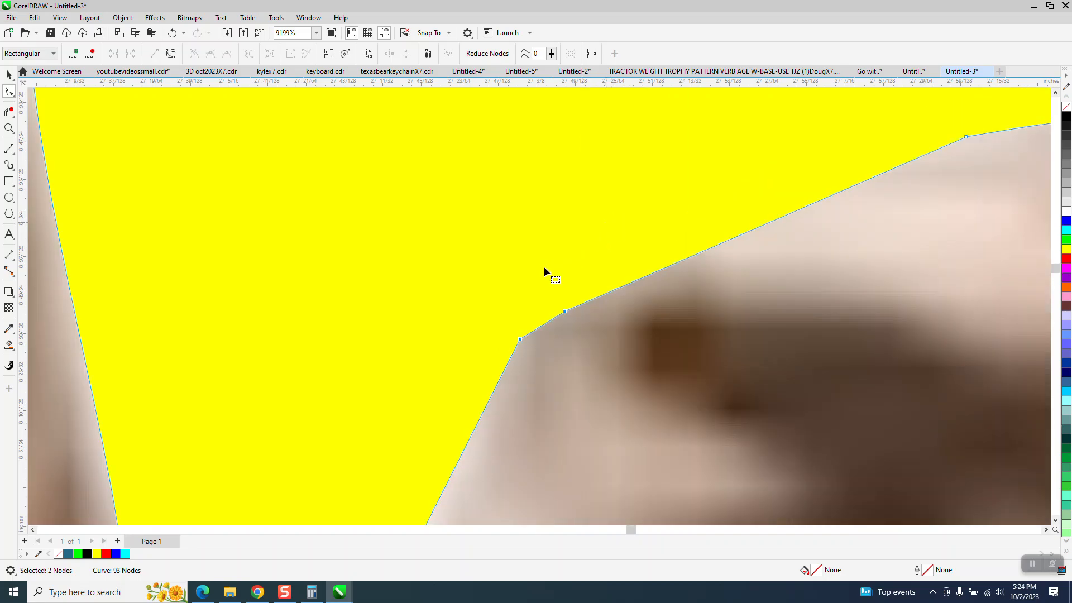
Step: Convert the right ear's upper edge segment to a curve and bend it to follow the ear
scroll(528, 429, "down", 8)
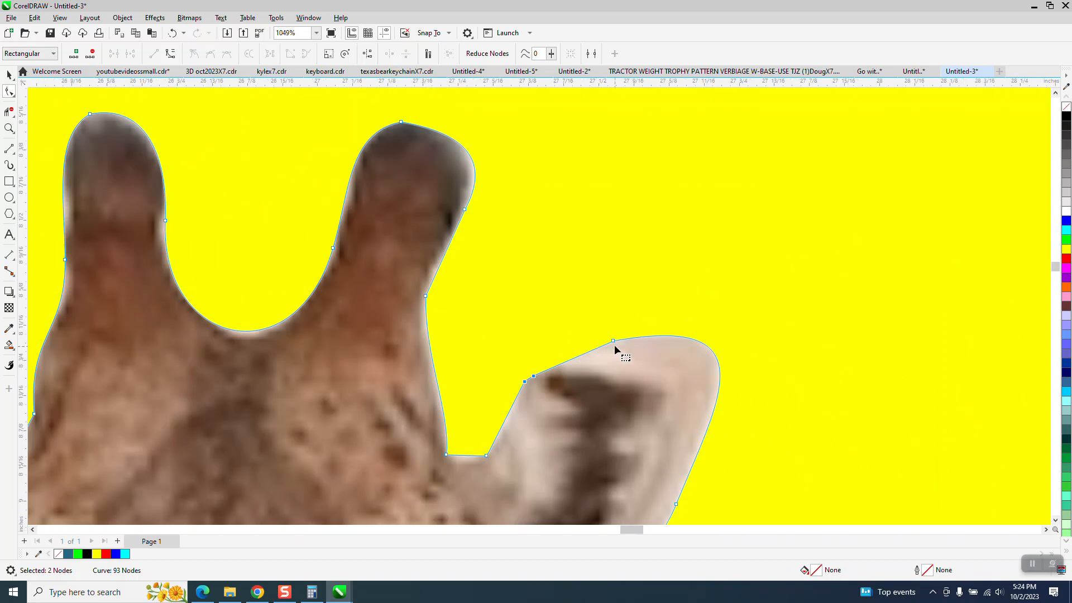
left_click(613, 341)
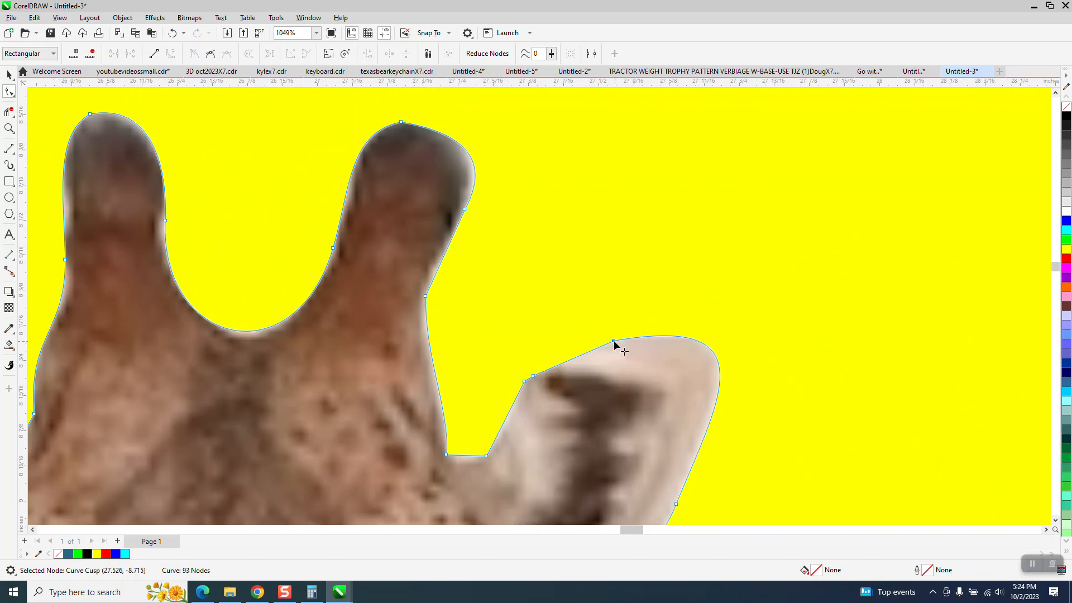
left_click(530, 375)
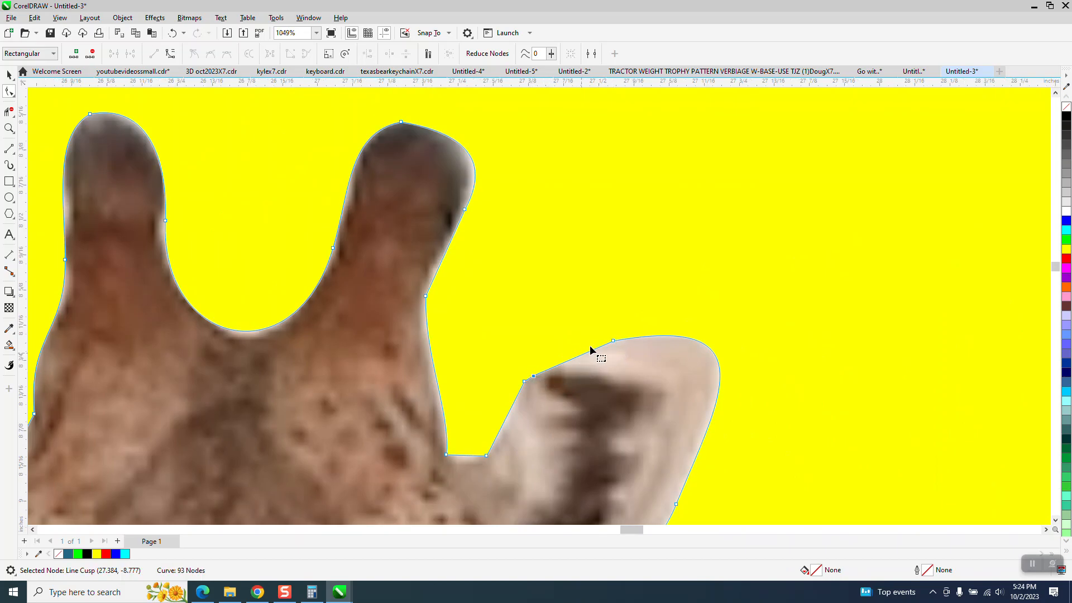
left_click(613, 341)
left_click_drag(507, 322, 619, 393)
right_click(614, 342)
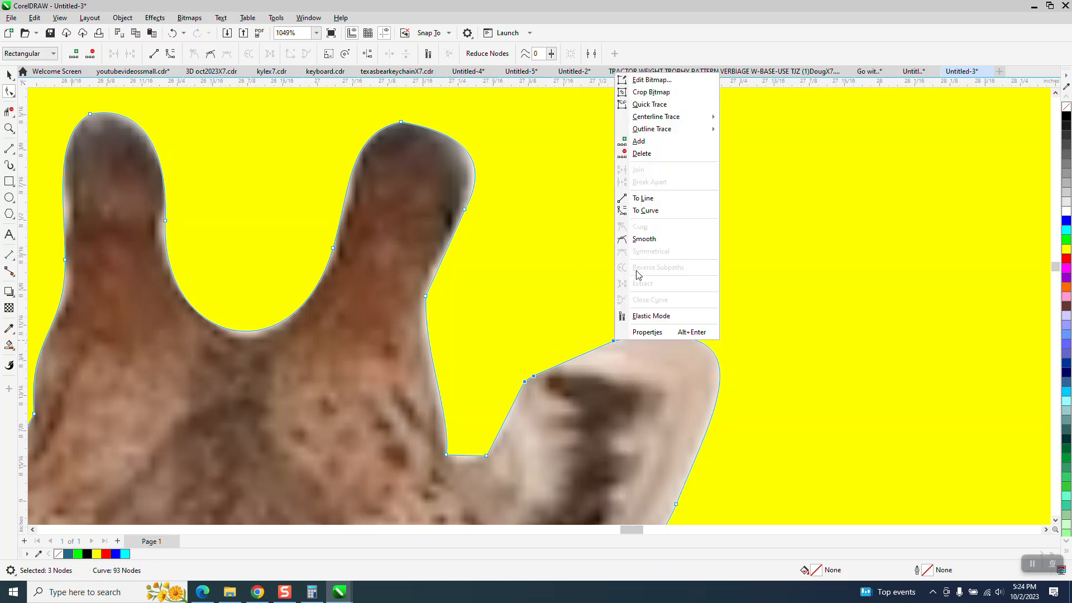
left_click(641, 211)
left_click(626, 245)
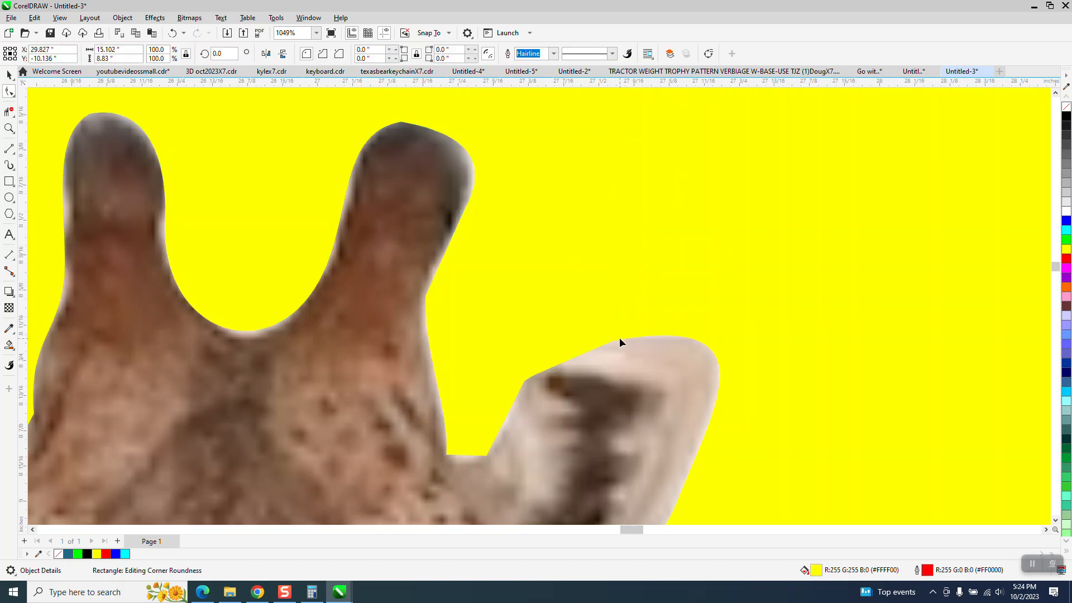
left_click(534, 376)
left_click_drag(557, 366, 588, 339)
scroll(647, 358, "down", 3)
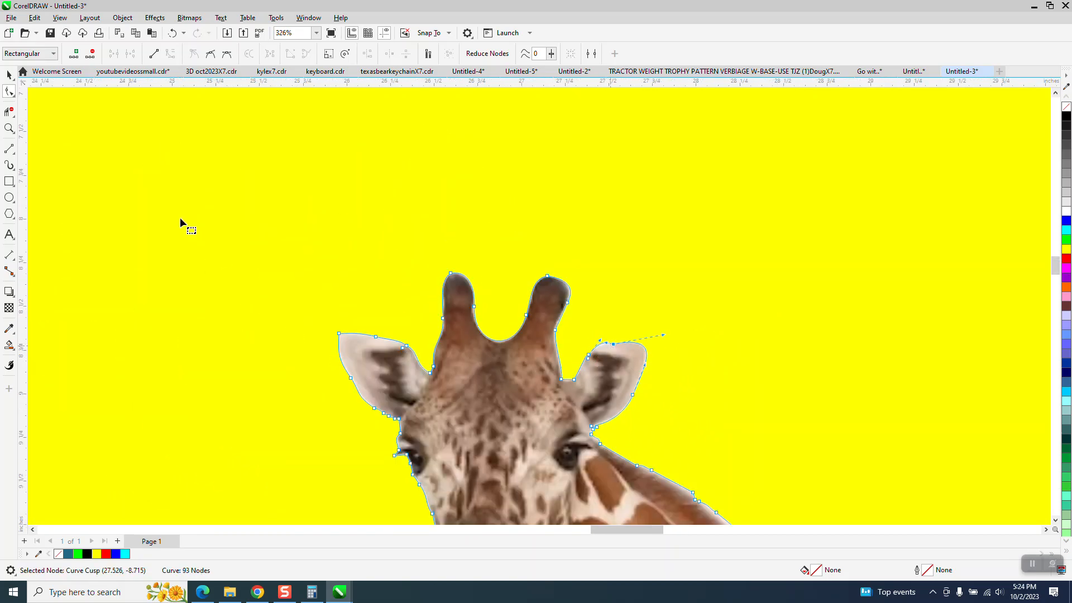
Step: Add a large letter G as text to the left of the yellow rectangle
left_click(9, 75)
scroll(362, 175, "down", 1)
scroll(362, 175, "down", 2)
scroll(749, 342, "down", 1)
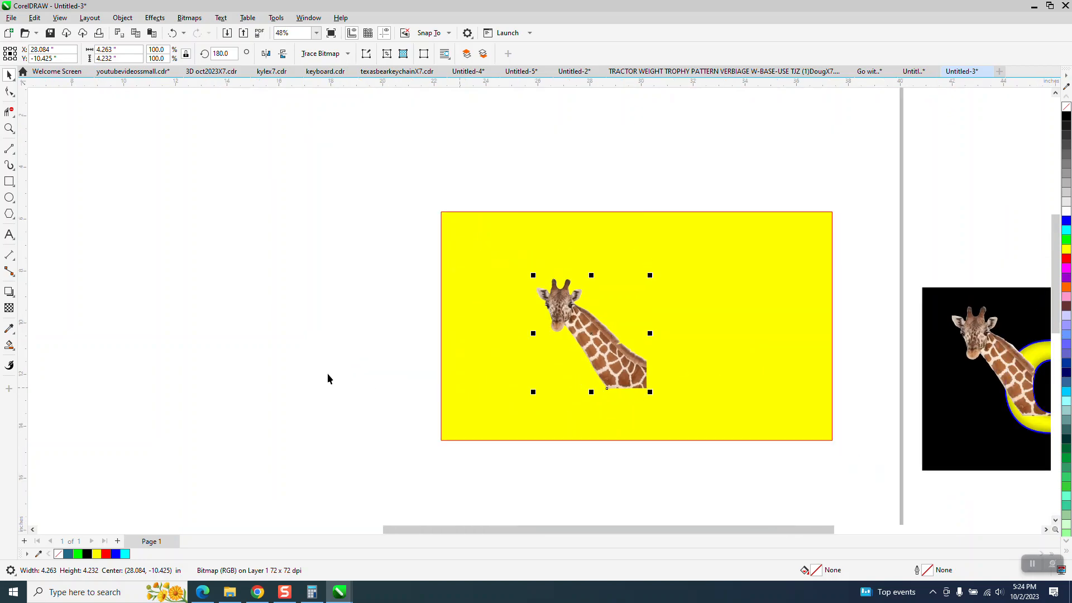
left_click(9, 235)
left_click(309, 361)
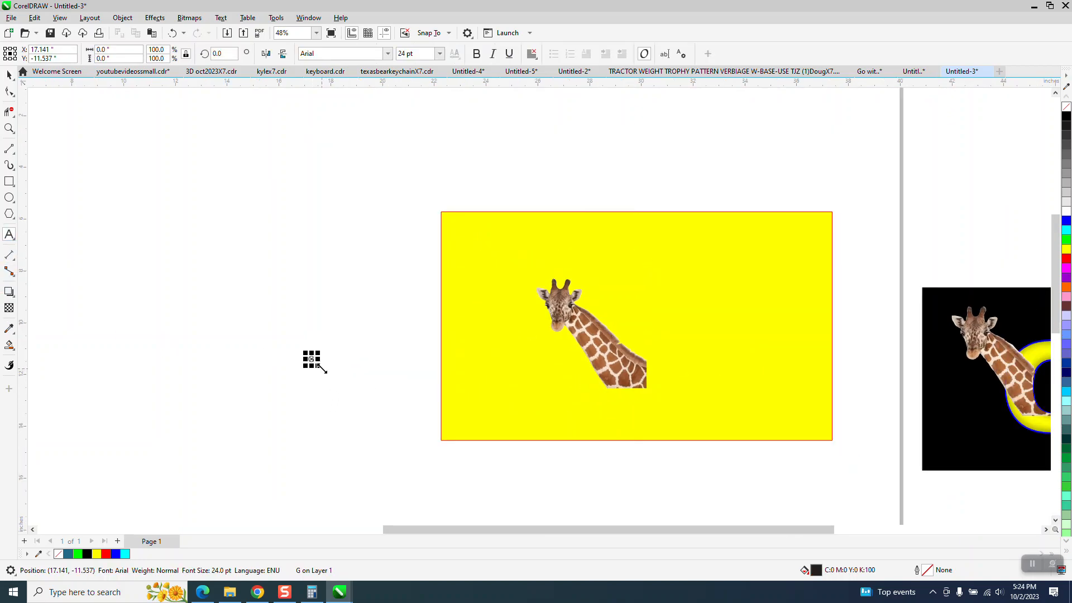
type("G")
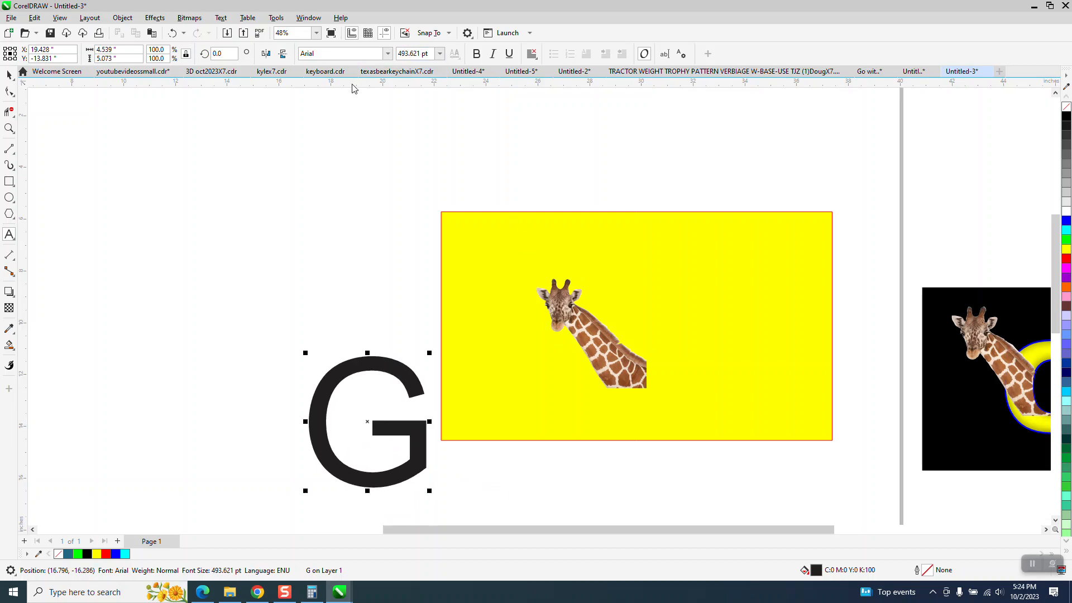
left_click_drag(364, 423, 367, 316)
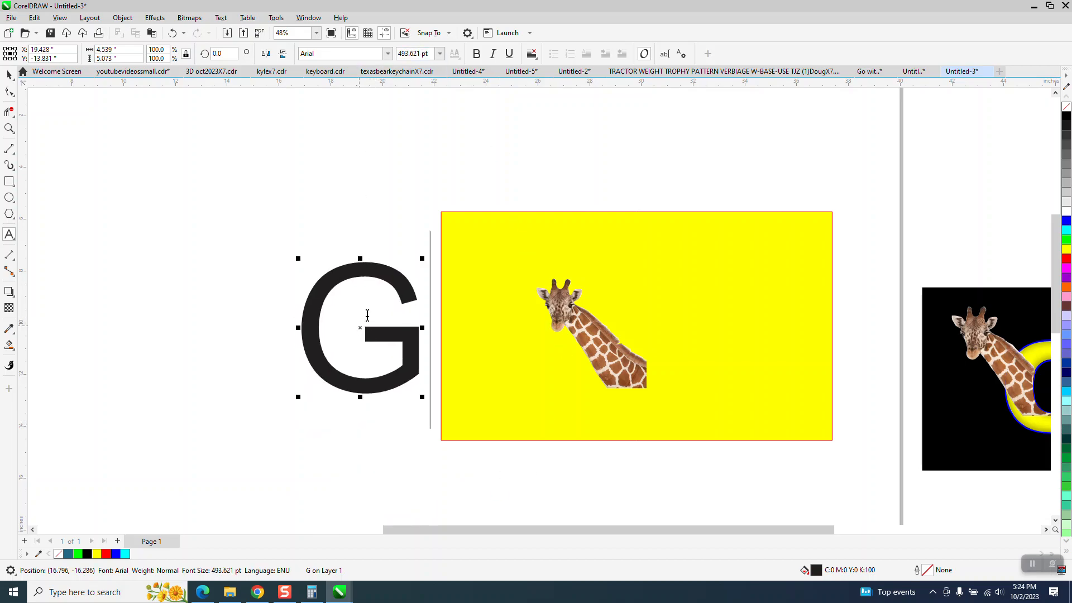
Step: Set the G's font to Arial Black
left_click(393, 58)
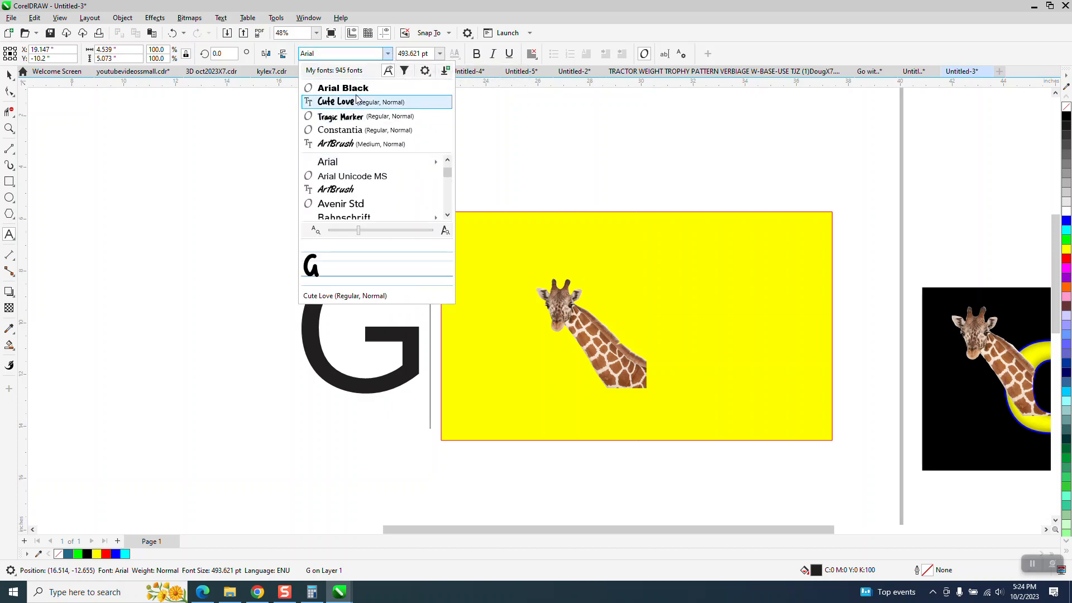
left_click(357, 99)
left_click(9, 74)
left_click(389, 54)
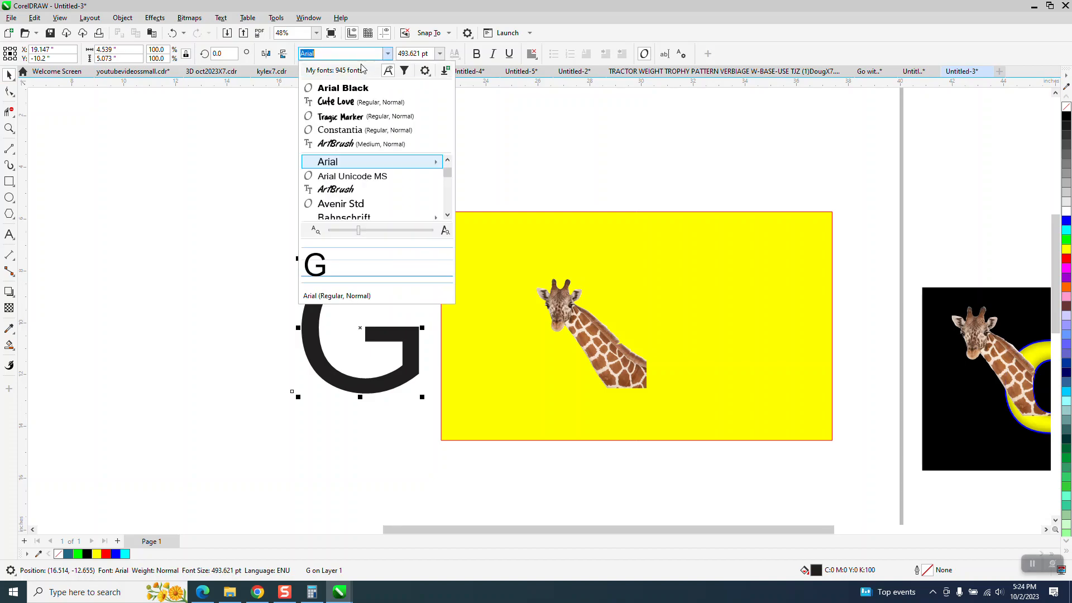
left_click(357, 87)
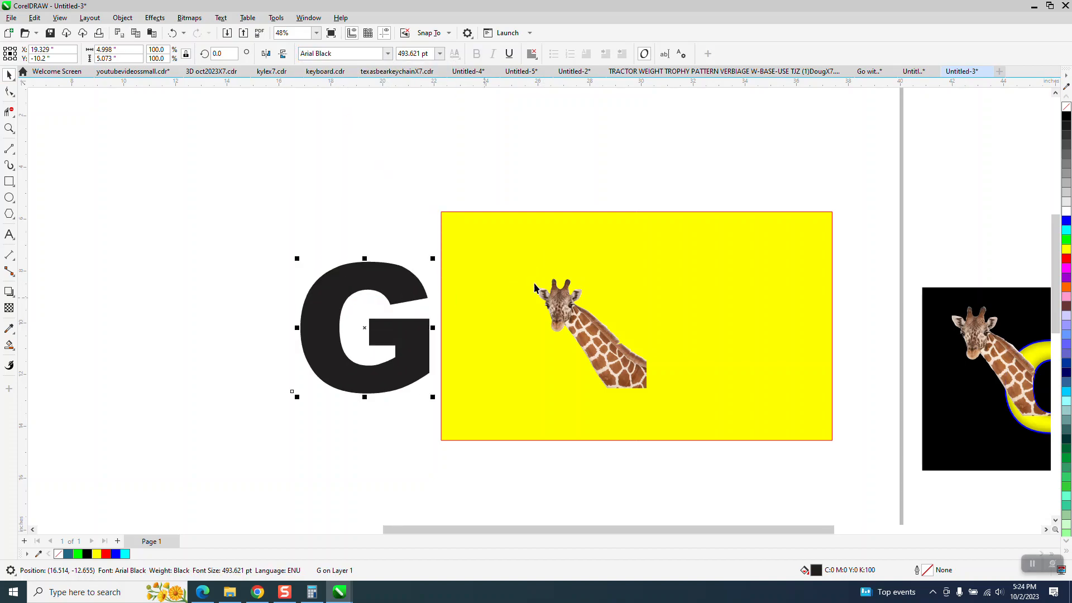
Step: Remove the G's fill and give it a black outline
scroll(558, 285, "down", 1)
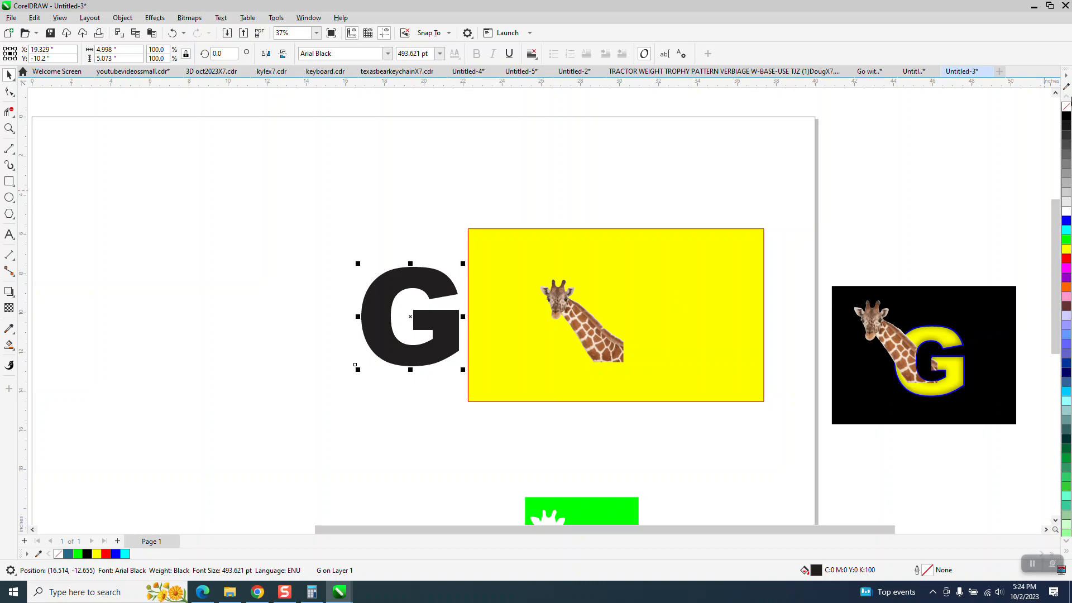
left_click(1066, 107)
right_click(1066, 116)
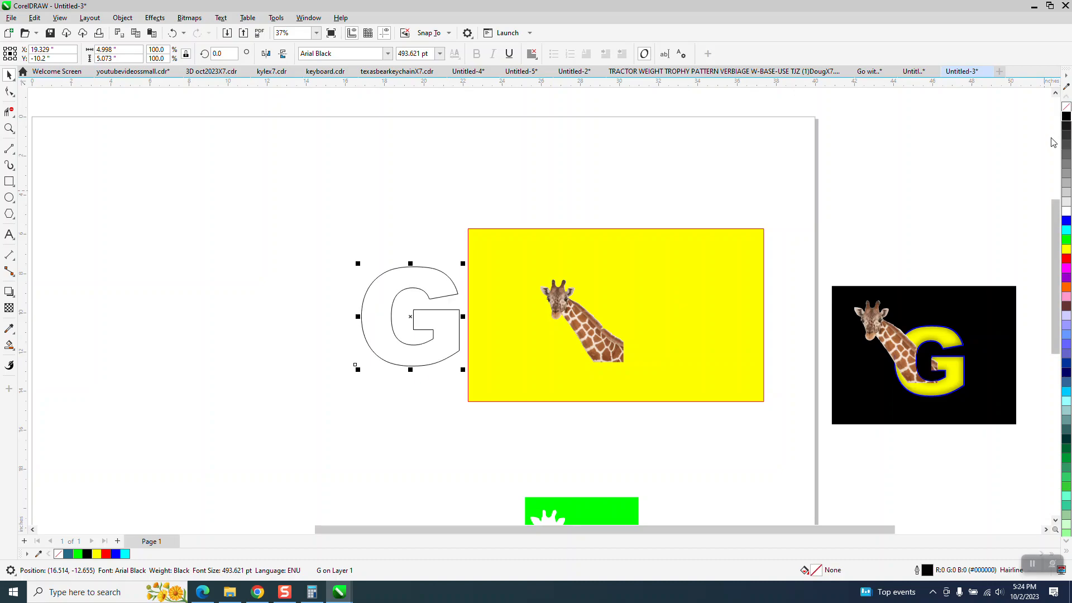
Step: Move the G left and place a duplicate of it to its right
key("Left")
key("Left")
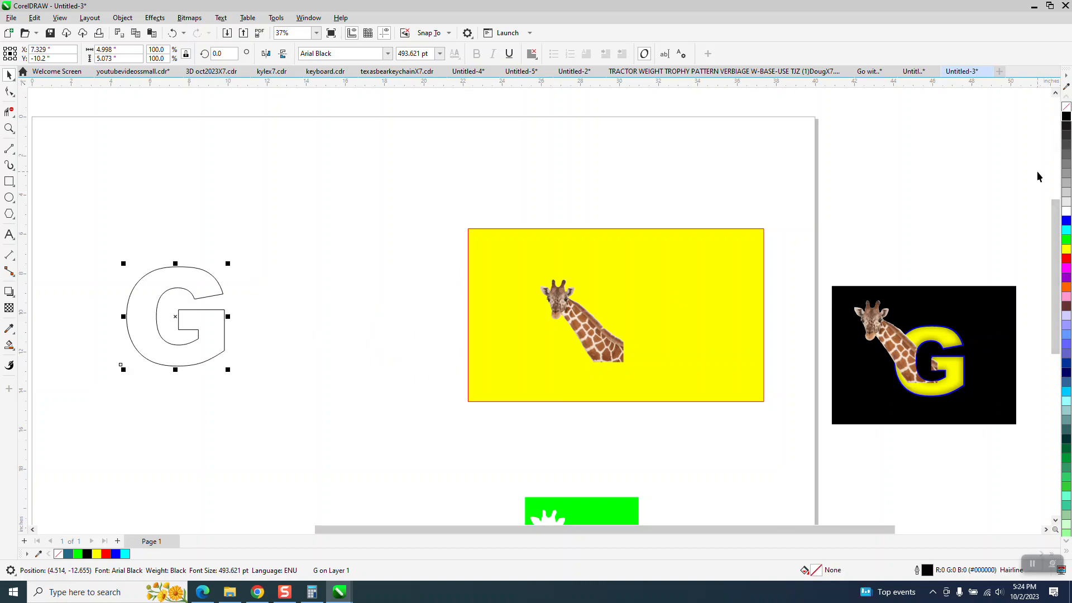
key("KP_Add")
key("Down")
key("Up")
key("Right")
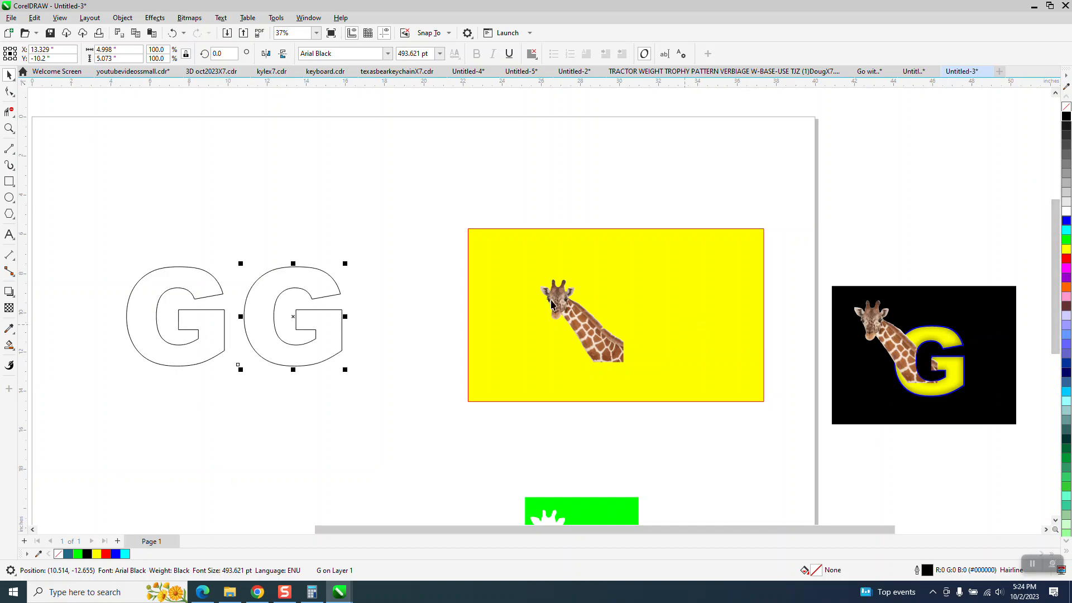
Step: Convert the duplicate G to curves
left_click_drag(230, 240, 364, 413)
left_click(122, 17)
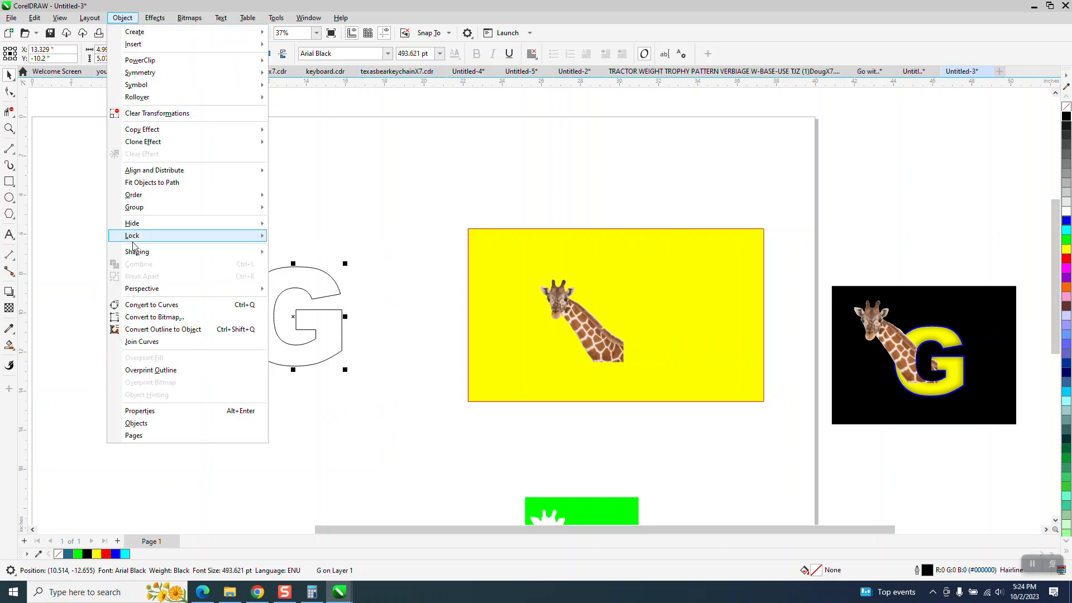
left_click(150, 304)
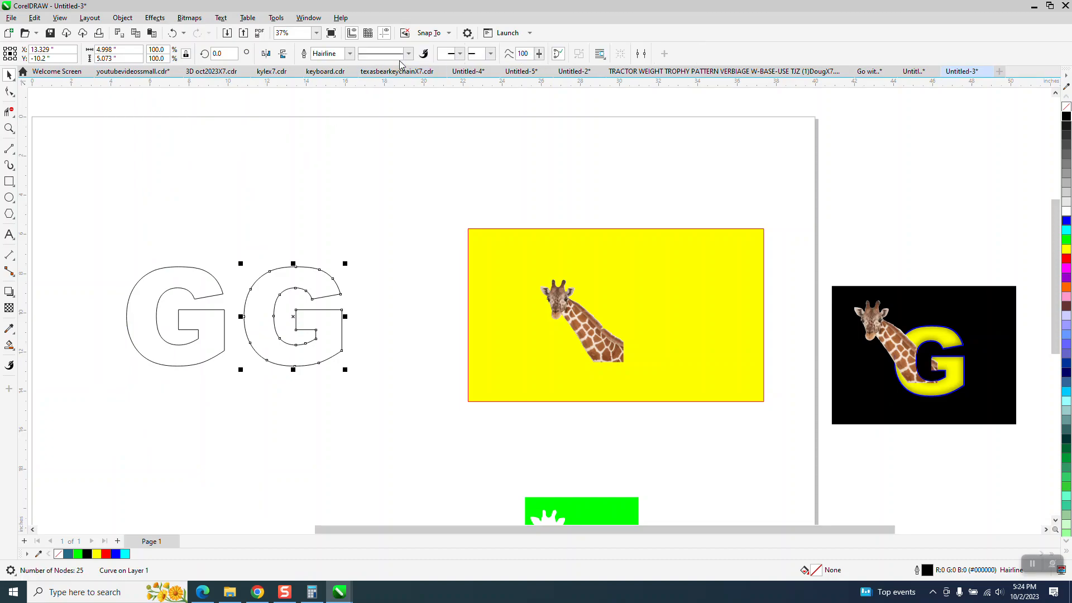
Step: Set the converted G's outline width to 0.0625 in
left_click(350, 53)
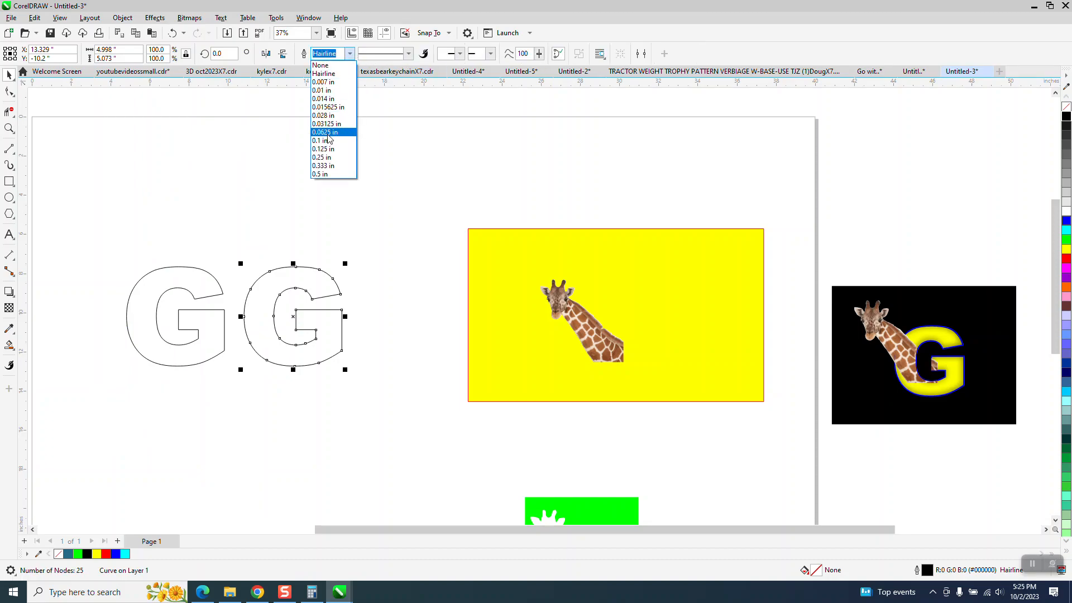
left_click(327, 132)
left_click(349, 54)
left_click(327, 139)
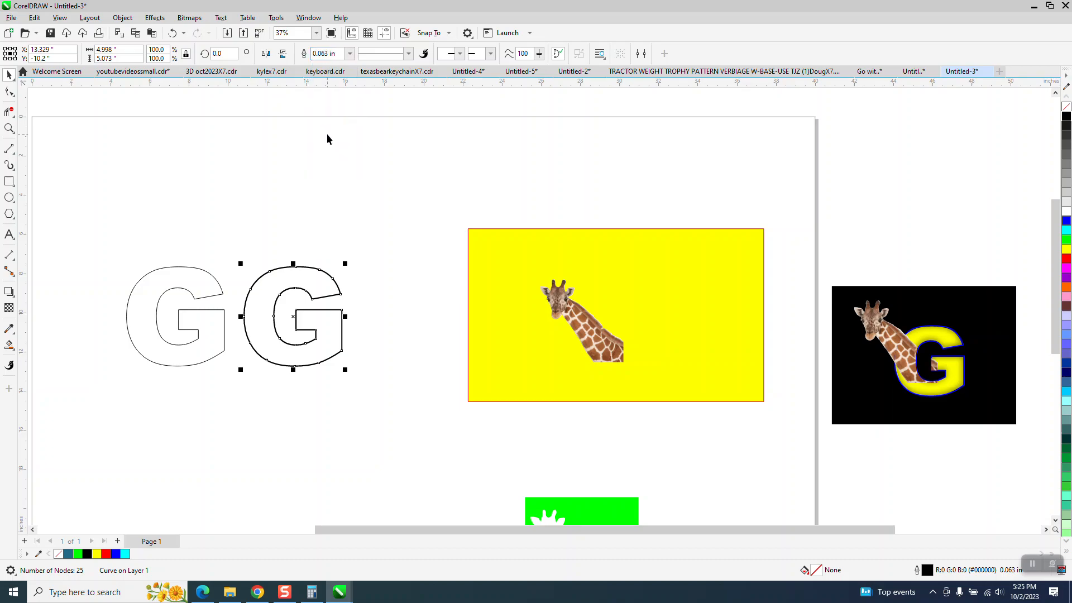
Step: Set the converted G's outline width to 0.1 in and its outline colour to blue
left_click(349, 53)
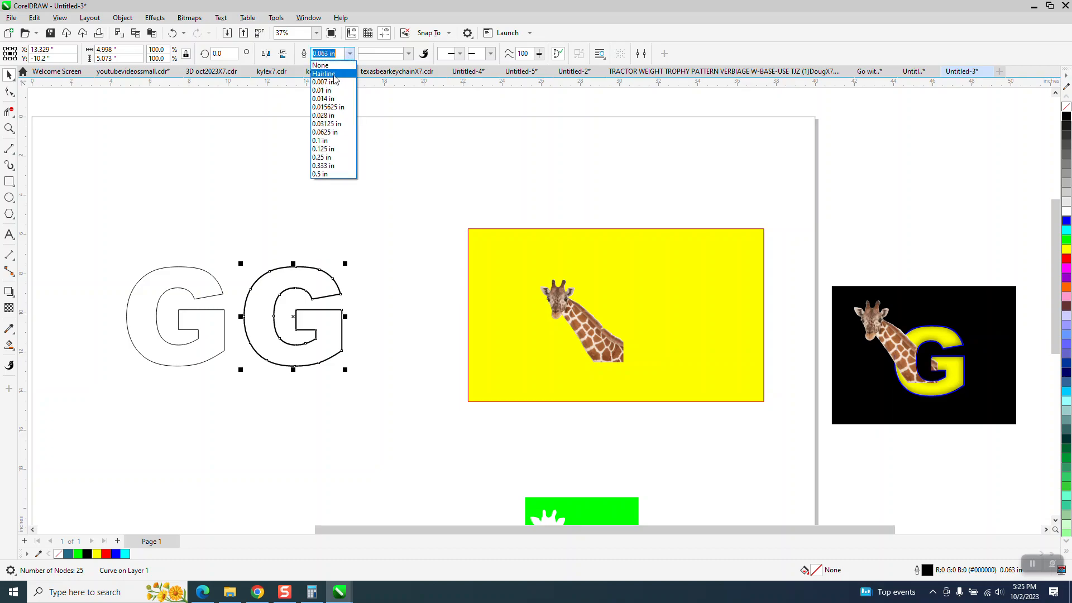
left_click(335, 145)
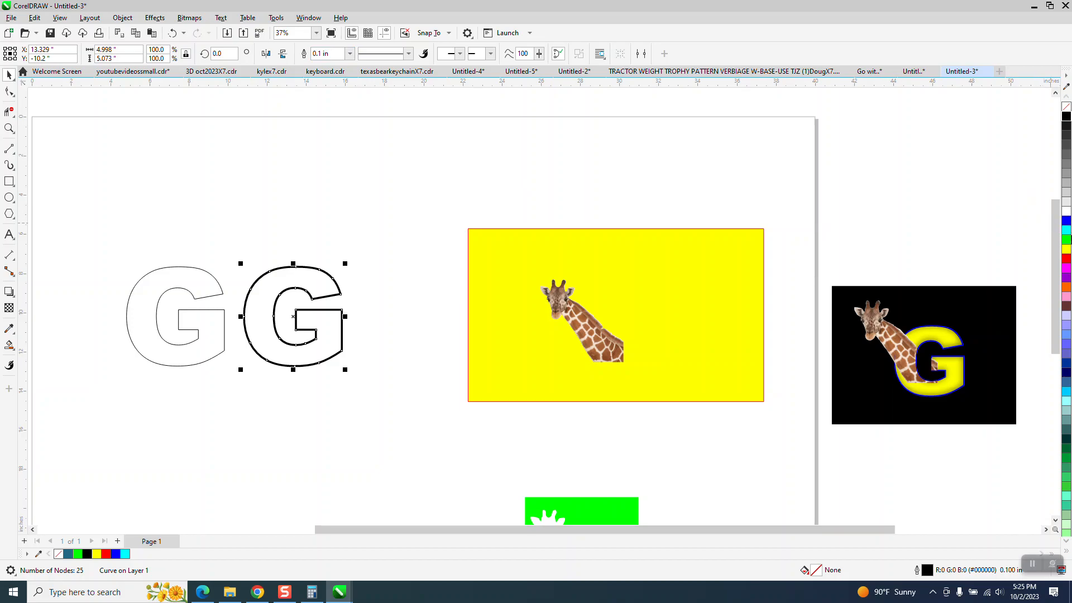
right_click(1066, 223)
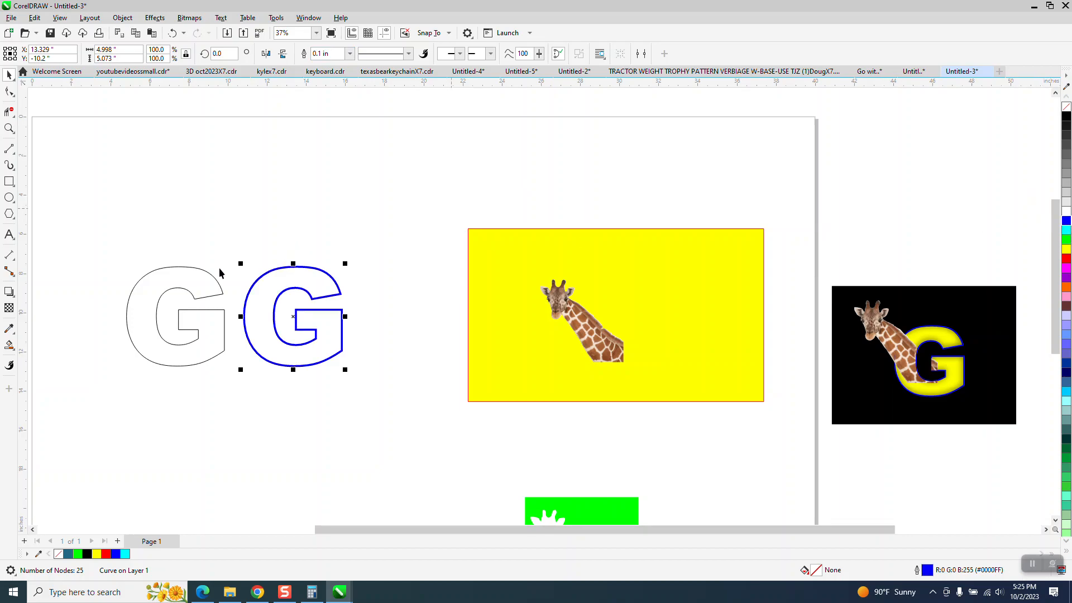
Step: Move the giraffe cutout onto the first outlined G
left_click(214, 282)
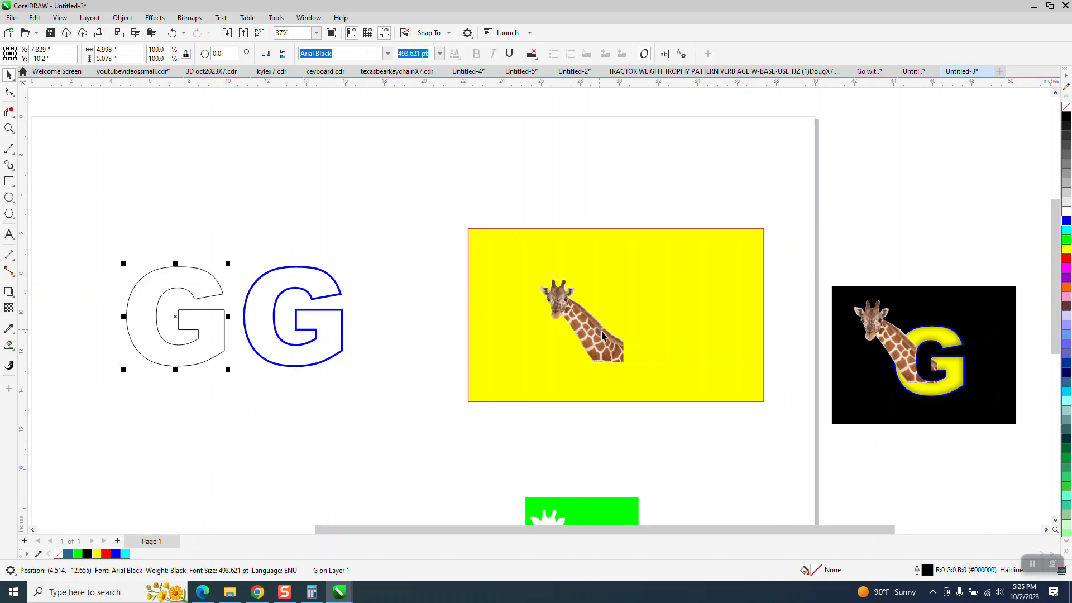
scroll(607, 338, "down", 2)
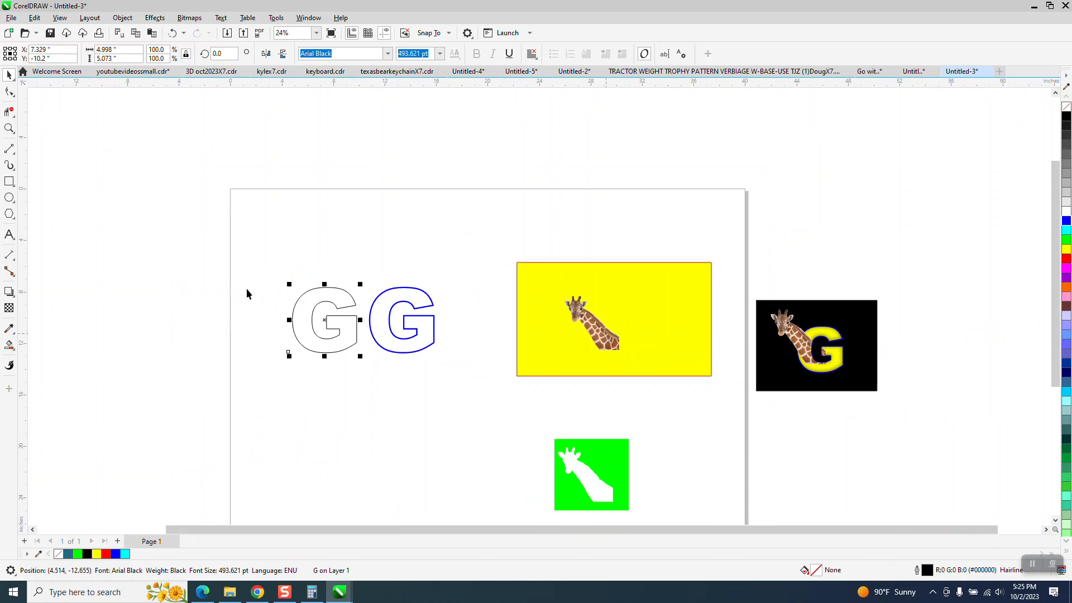
left_click_drag(611, 340, 326, 343)
Step: Enlarge the giraffe image to about 140% of its size over the G
left_click(9, 128)
left_click_drag(193, 230, 522, 424)
left_click(9, 74)
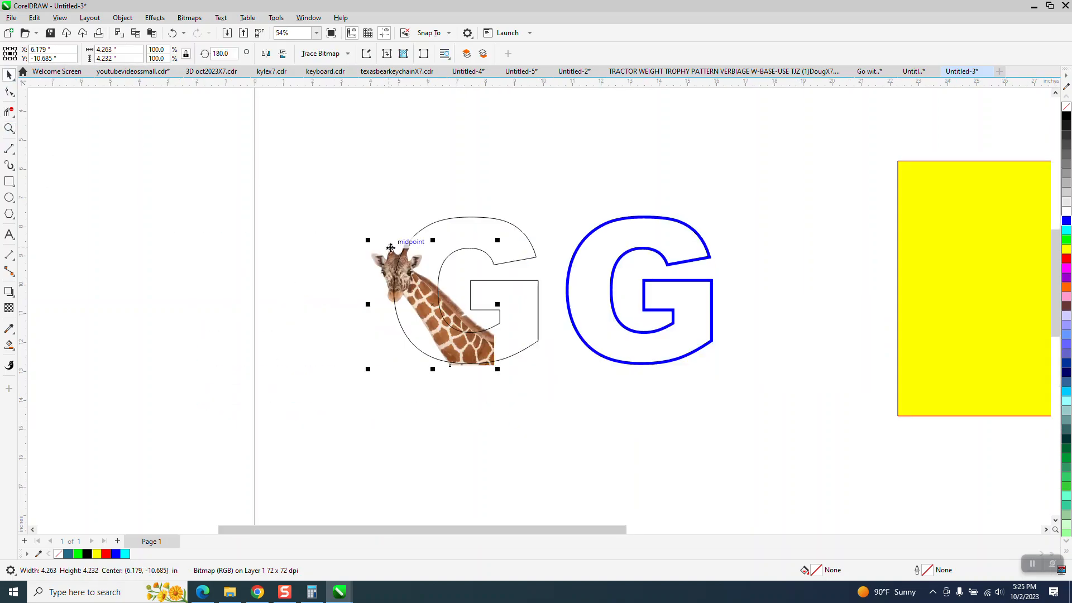
left_click_drag(368, 240, 335, 208)
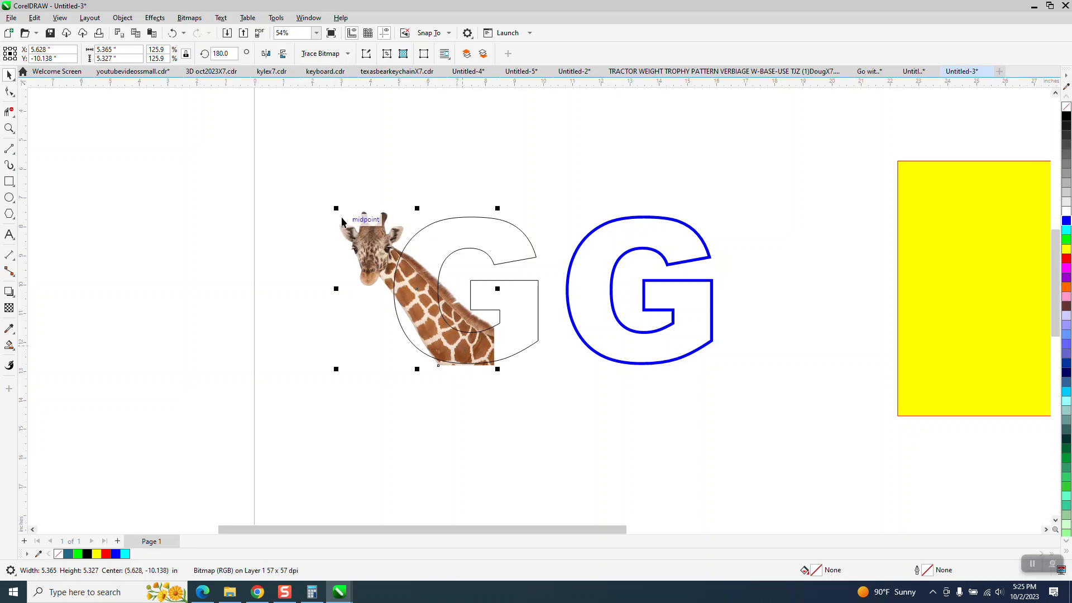
left_click_drag(336, 208, 319, 191)
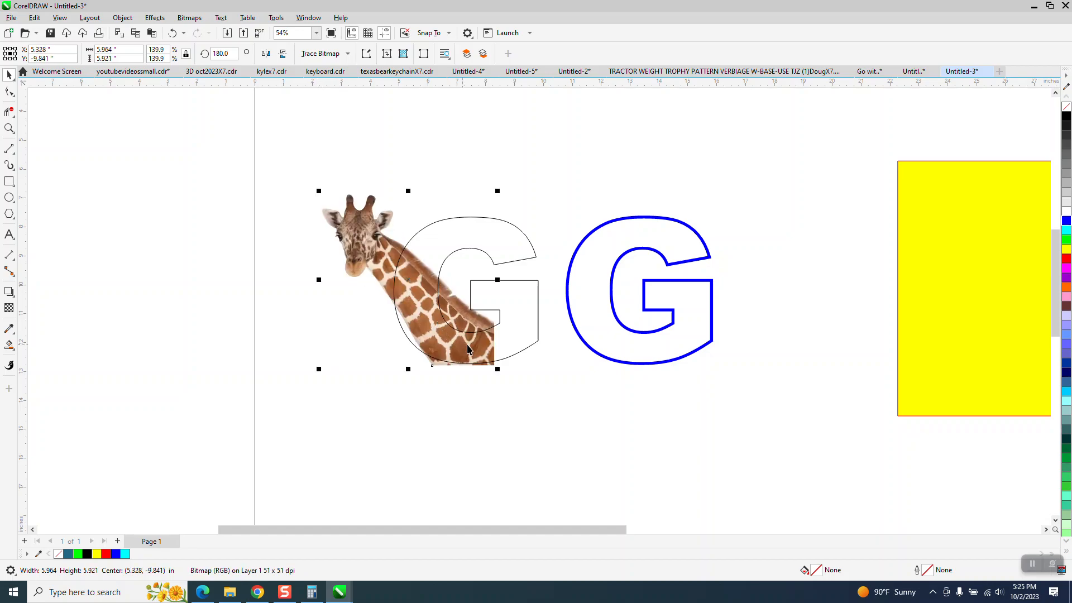
Step: Reposition the giraffe so its head sits just left of the G's top
left_click_drag(473, 347, 489, 349)
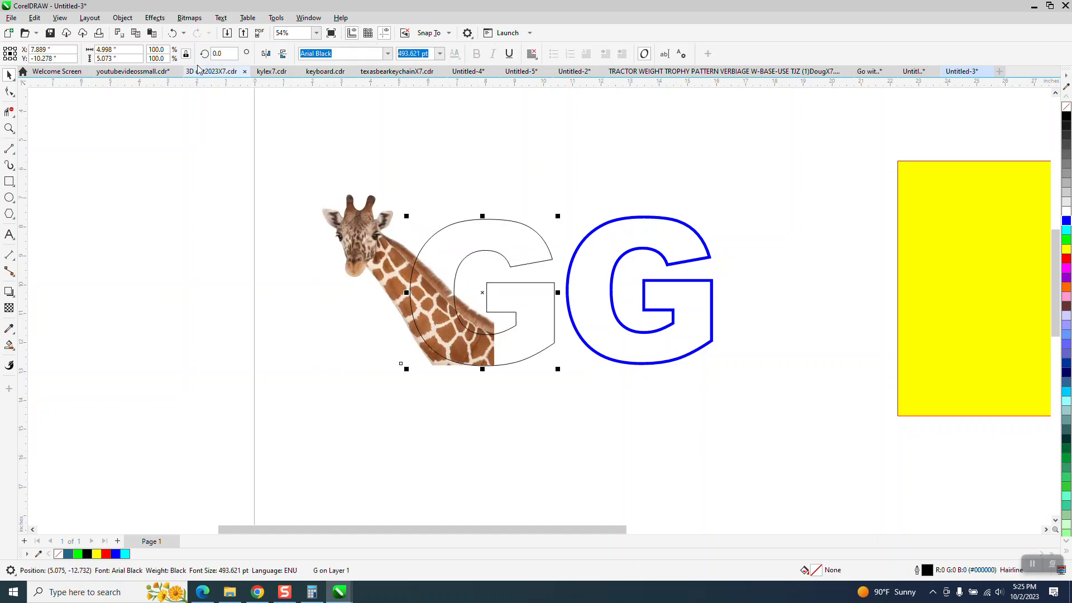
left_click(172, 33)
left_click(447, 168)
left_click_drag(376, 230, 385, 228)
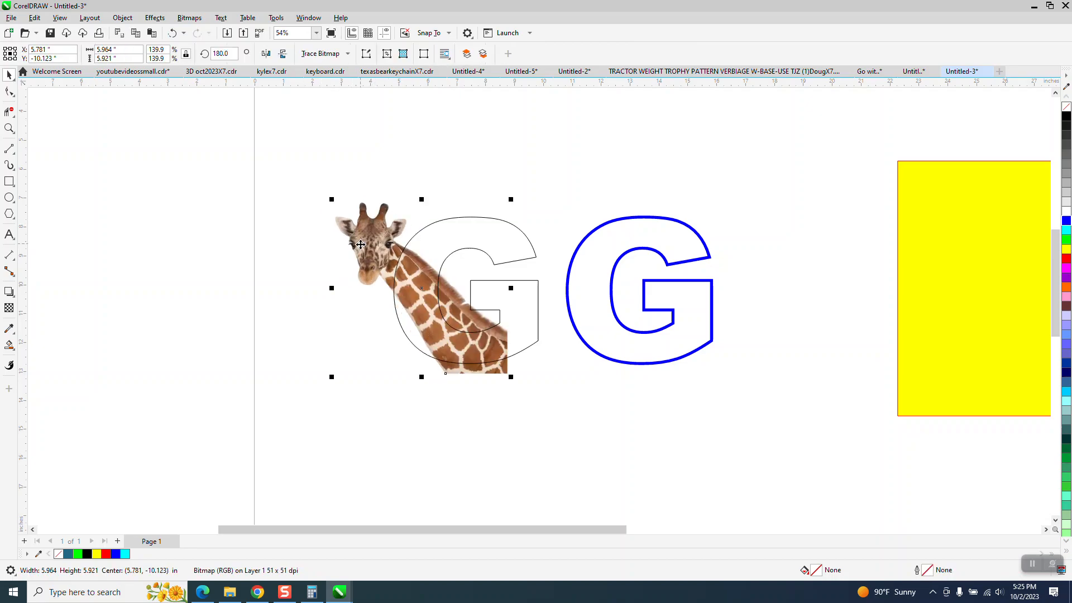
left_click_drag(360, 246, 356, 241)
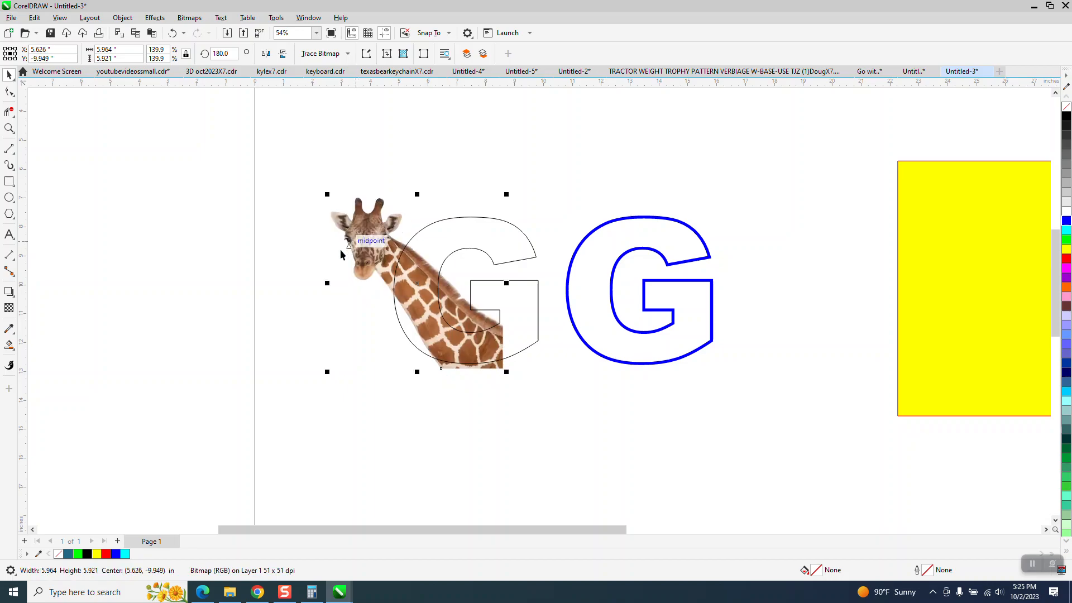
left_click(270, 264)
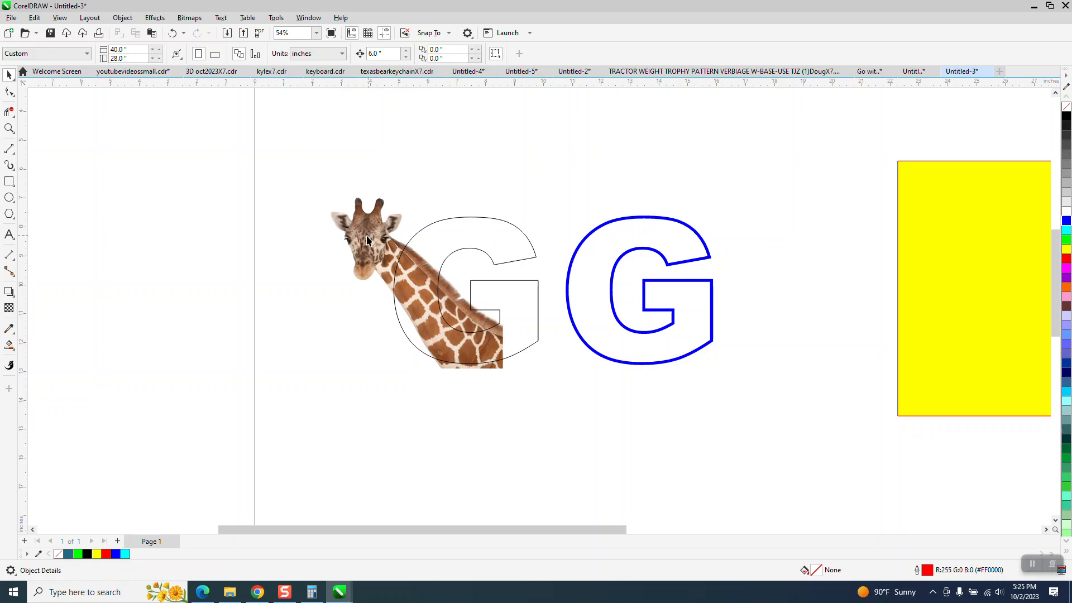
Step: Duplicate the outlined G, move the copy left, fill it yellow and remove its outline
left_click(481, 254)
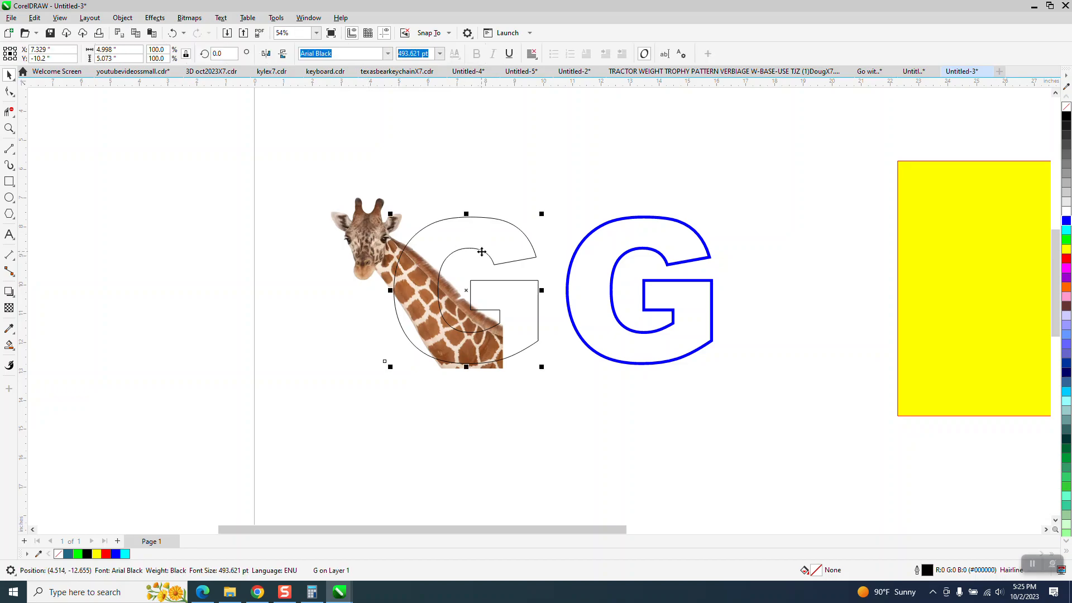
key("ctrl+d")
key("Left")
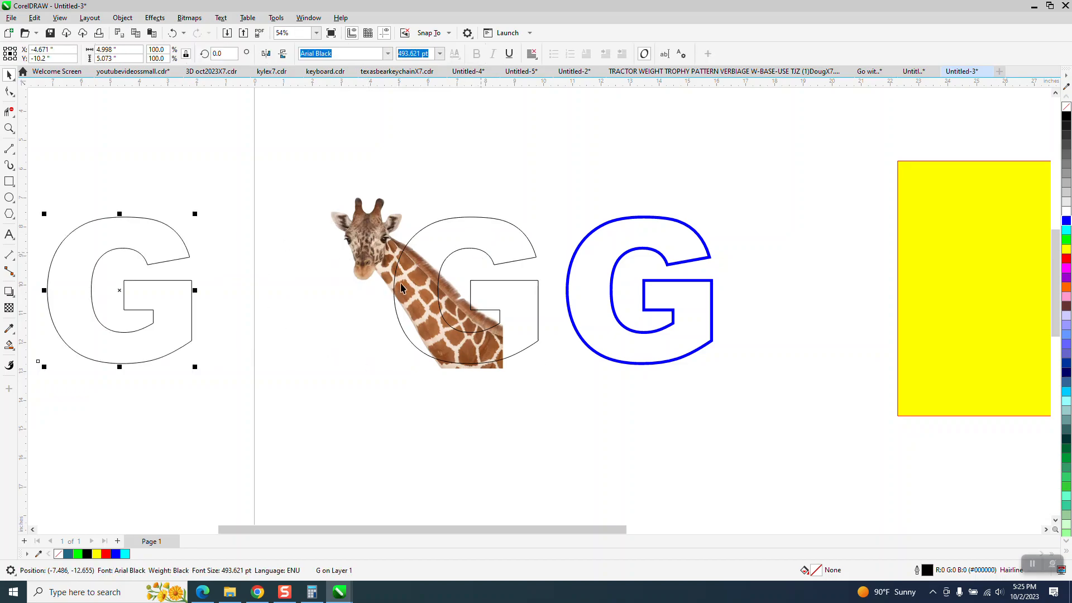
left_click(1066, 249)
right_click(1067, 106)
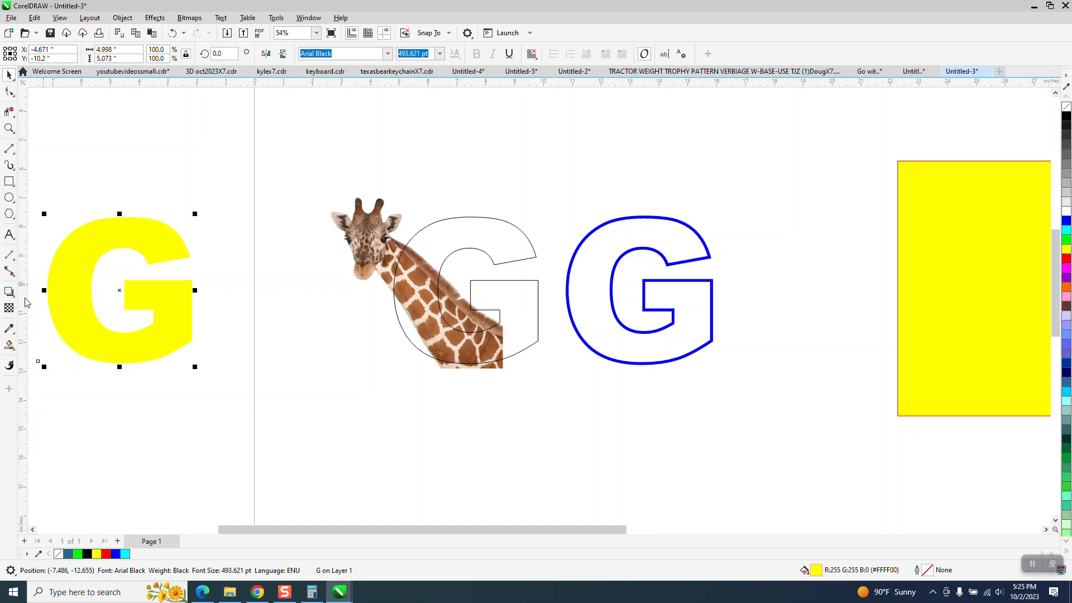
Step: Apply an inner shadow to the yellow G
left_click(11, 291)
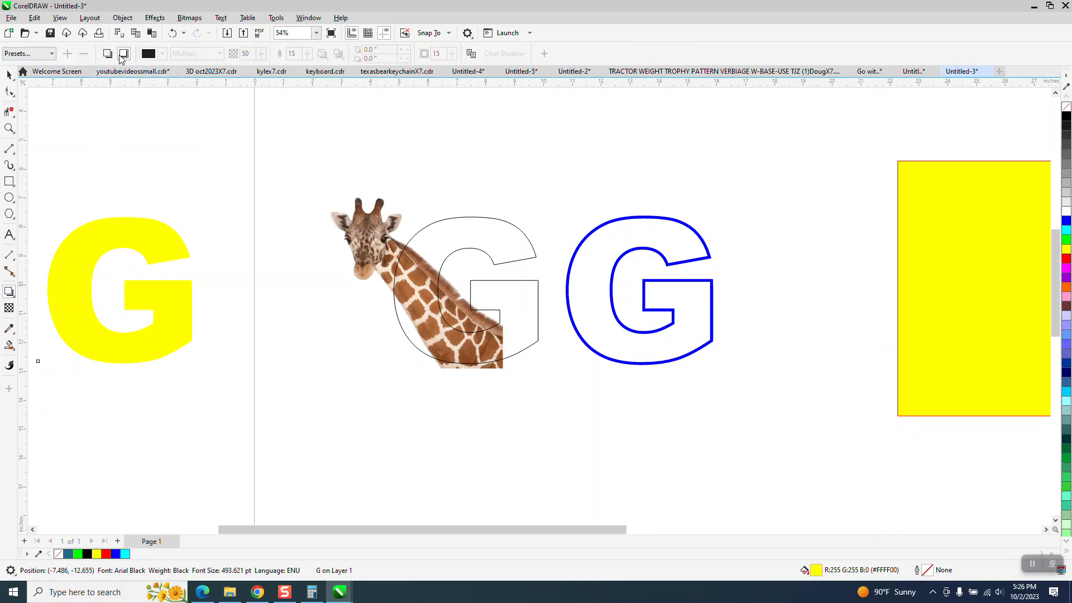
left_click_drag(119, 291, 149, 290)
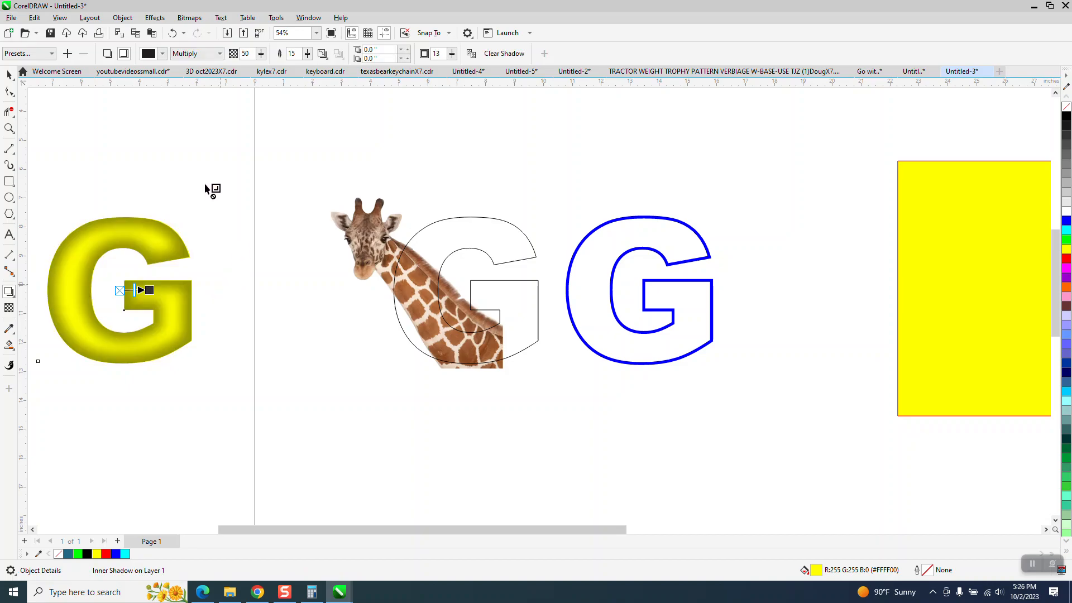
left_click(8, 128)
left_click_drag(36, 208, 361, 384)
left_click(9, 291)
left_click_drag(497, 300, 362, 297)
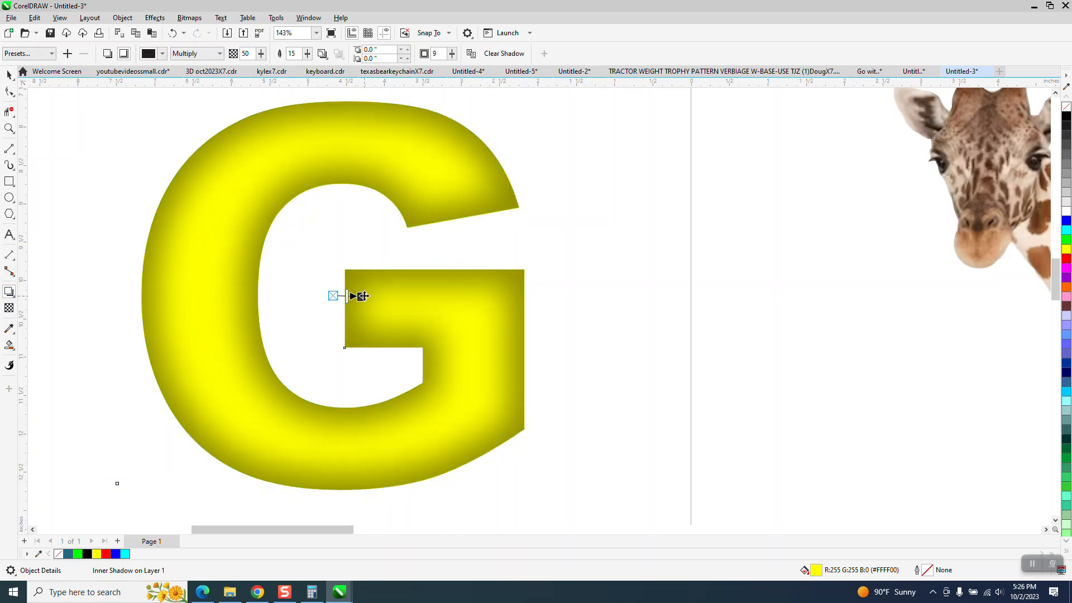
Step: Set the inner shadow width to 4 and raise its opacity to 65
left_click(453, 54)
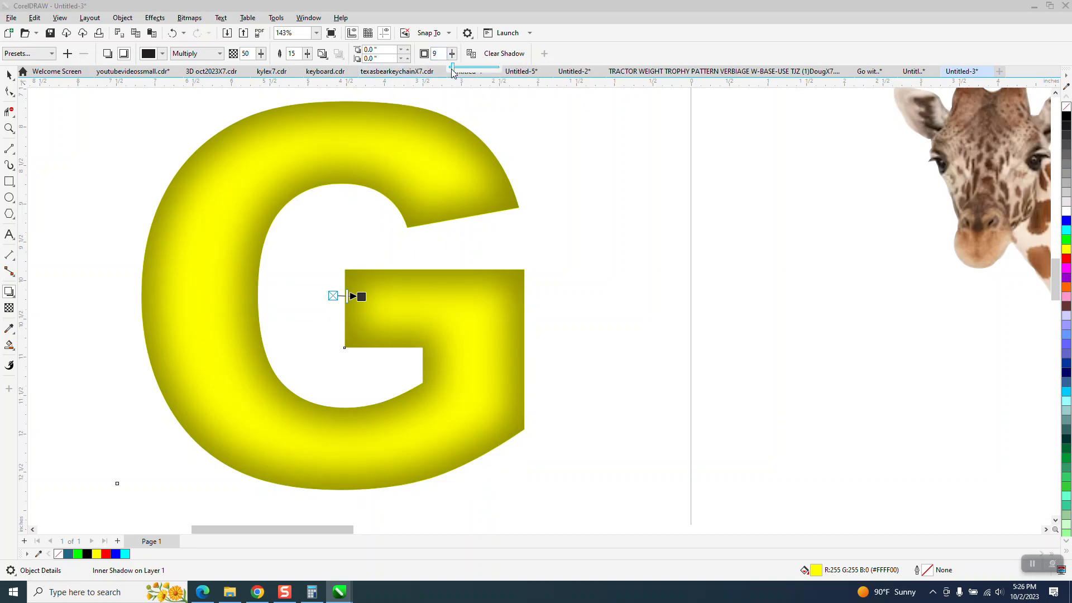
left_click(452, 54)
type("4")
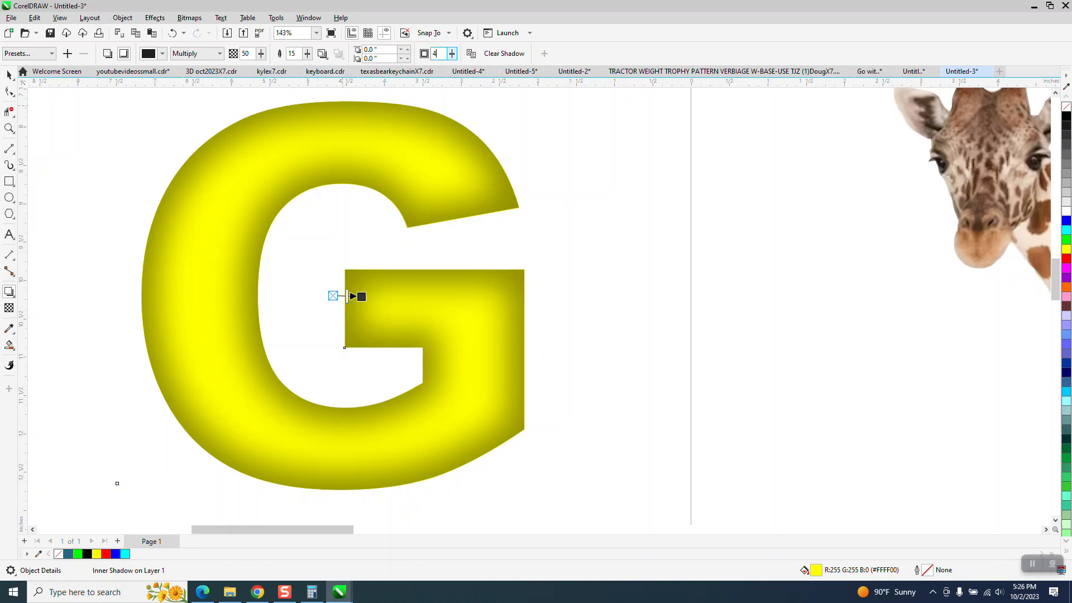
key("Return")
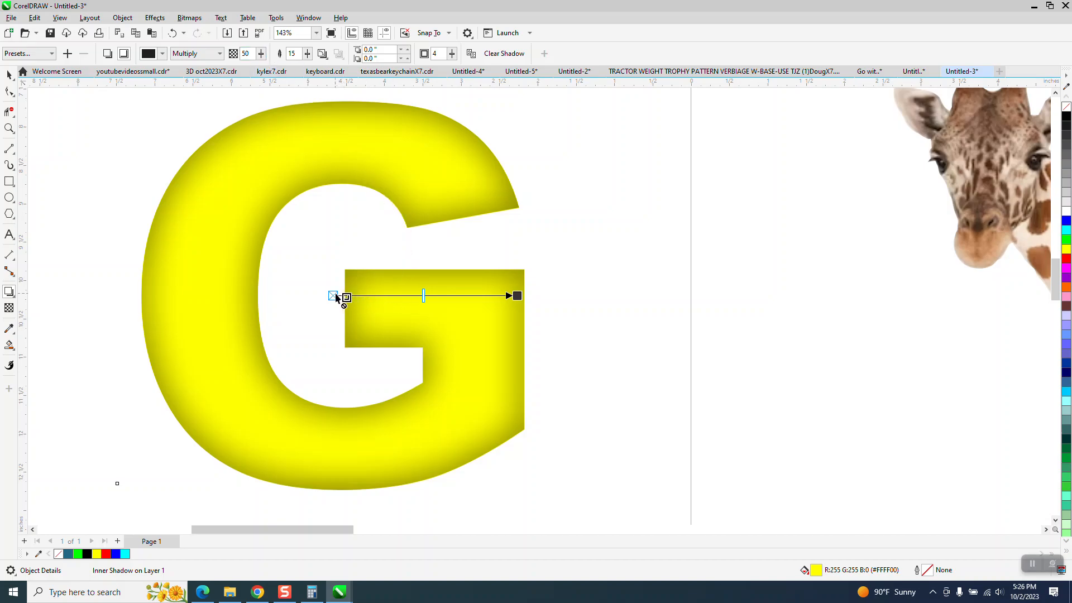
left_click_drag(424, 295, 450, 299)
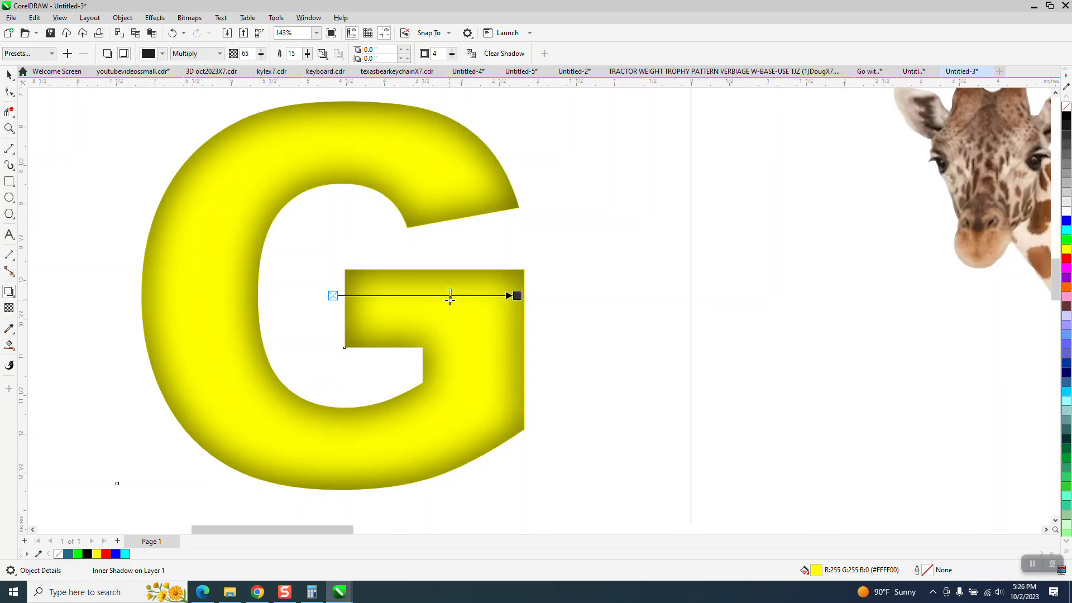
Step: Move the yellow shadowed G across to sit just above the blue G
scroll(450, 298, "down", 2)
left_click(9, 75)
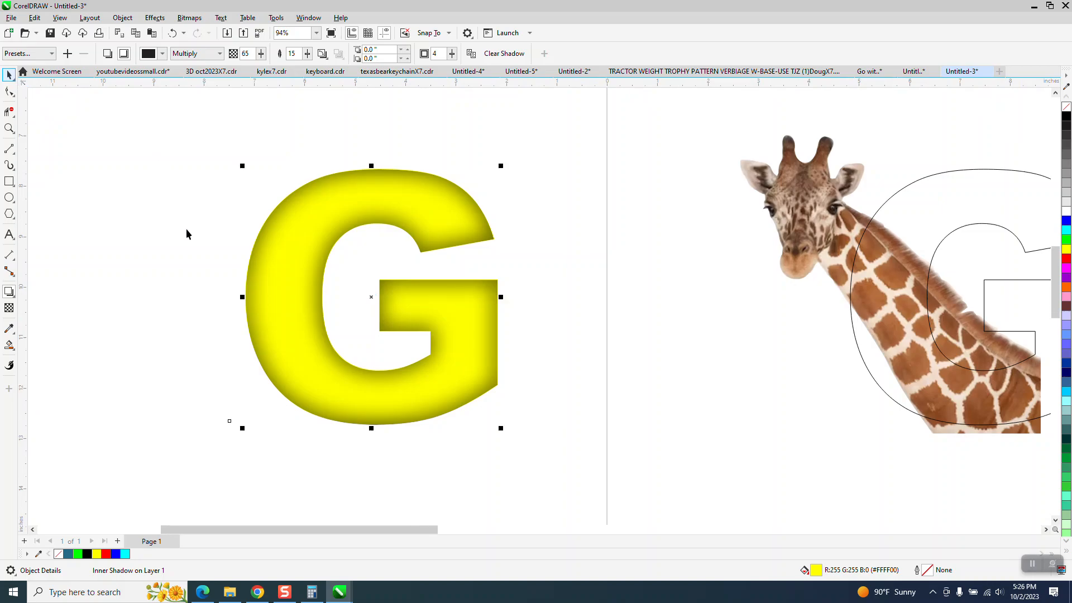
scroll(186, 229, "down", 2)
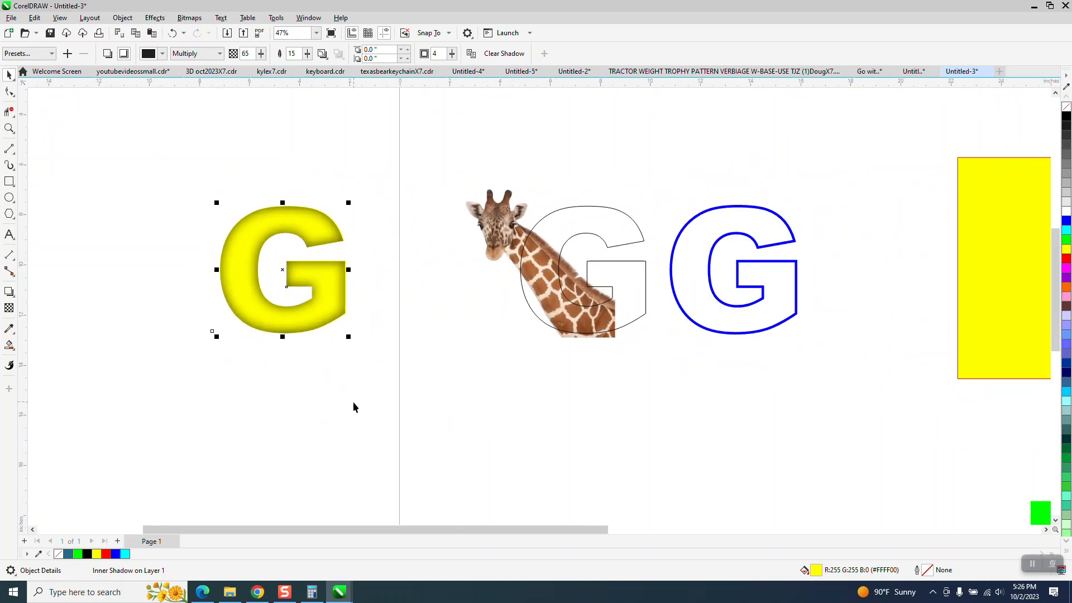
key("Right")
key("Right")
key("Right")
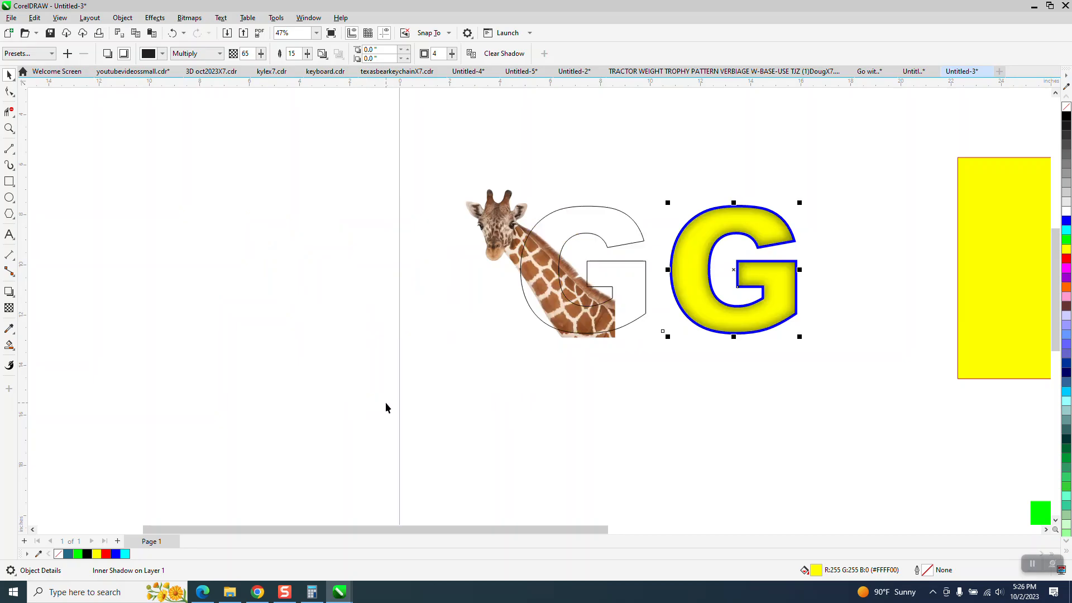
key("Up")
Step: Duplicate the giraffe and outlined G pair and move the copy to the left
left_click_drag(473, 225, 662, 373)
left_click(643, 186)
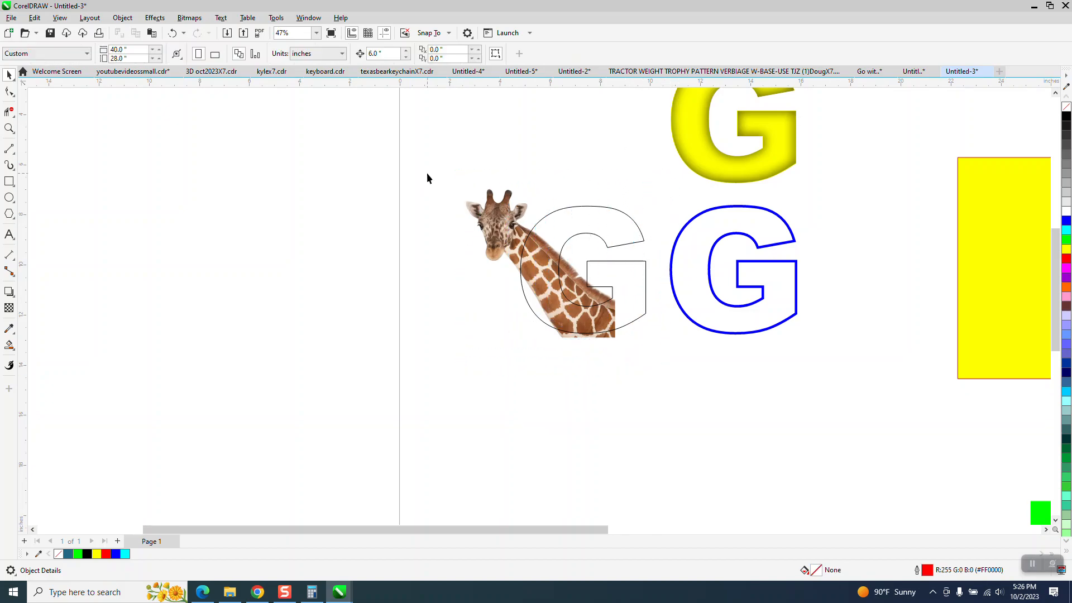
left_click_drag(665, 348, 664, 346)
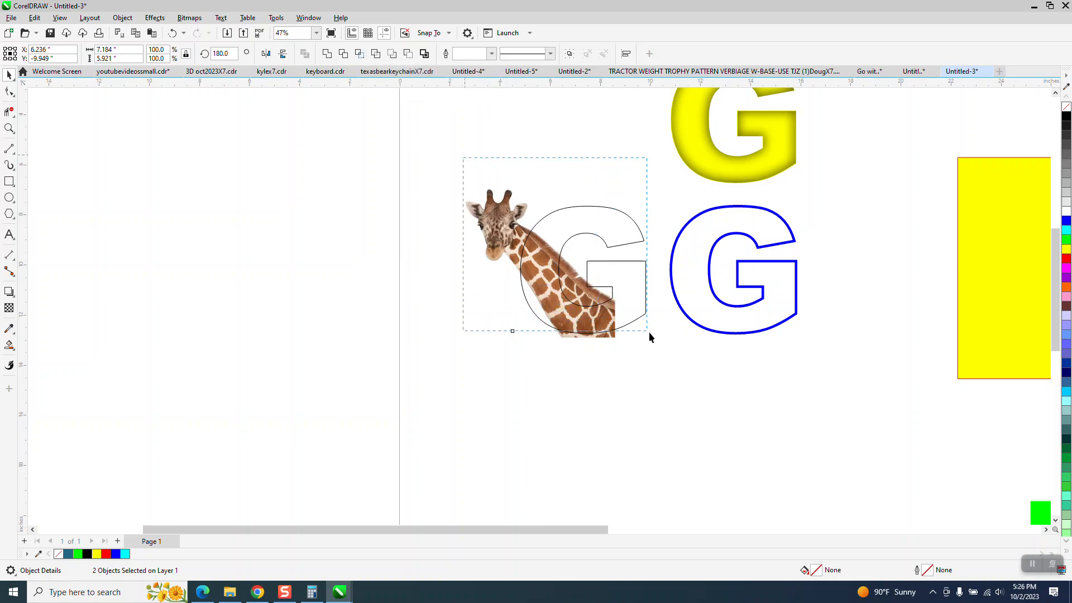
key("ctrl+c")
key("ctrl+v")
key("Left")
key("Left")
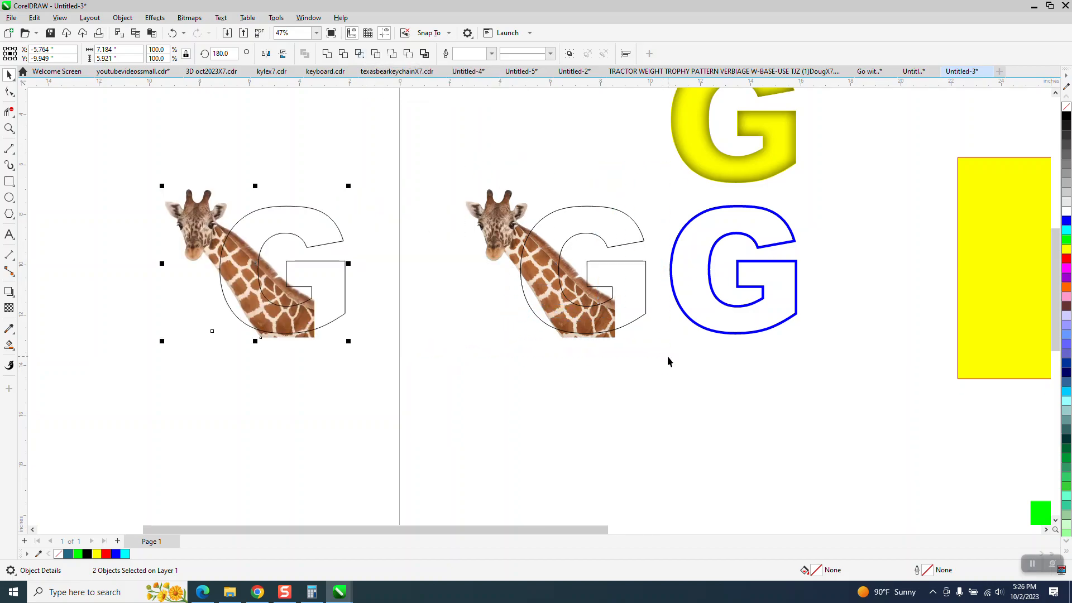
Step: Intersect the copied giraffe with its G and move the resulting piece to the right
left_click(642, 316)
left_click_drag(130, 170, 388, 367)
left_click(358, 56)
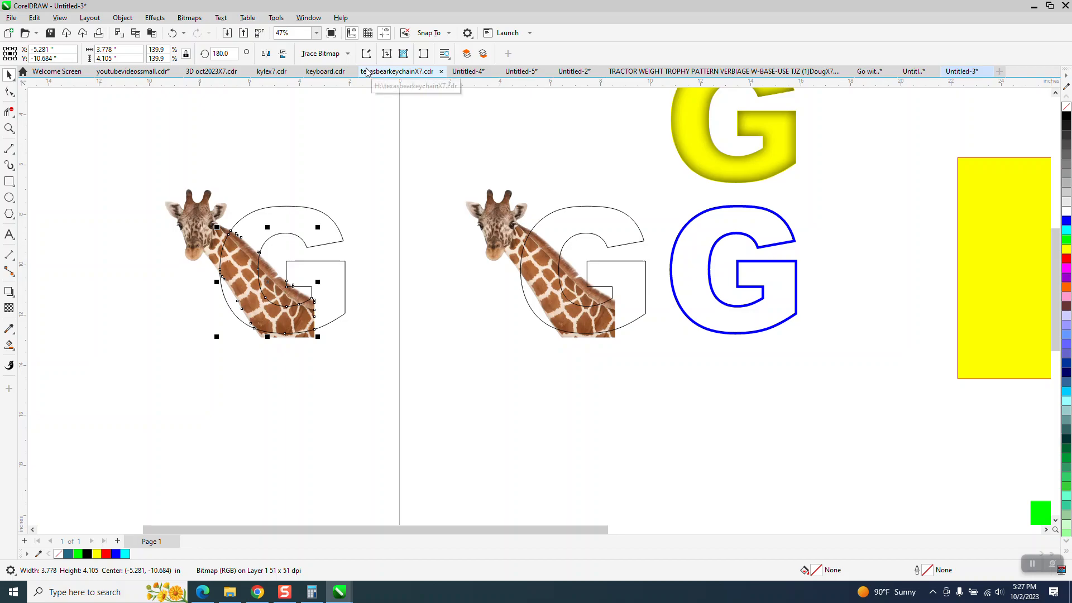
key("Right")
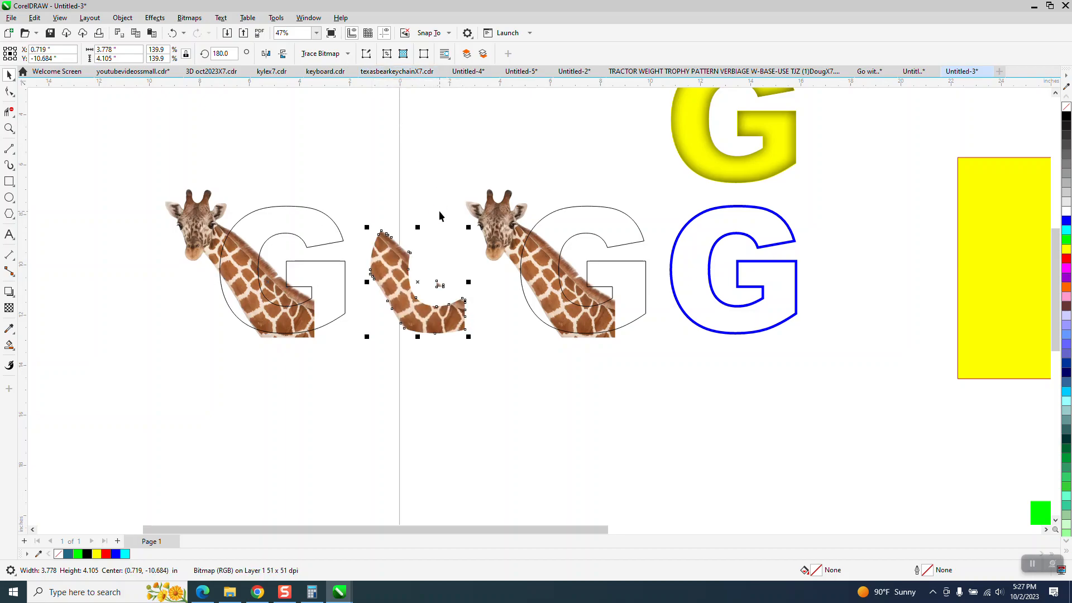
Step: Subtract the G shape from the copied giraffe and break the resulting bitmap apart
left_click_drag(143, 158, 365, 382)
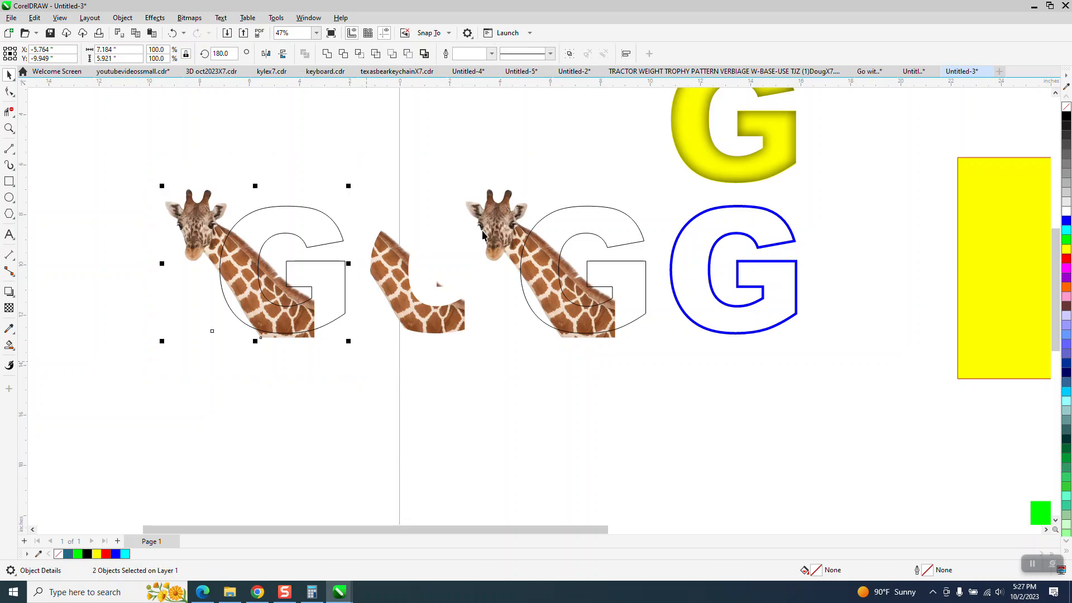
left_click(408, 53)
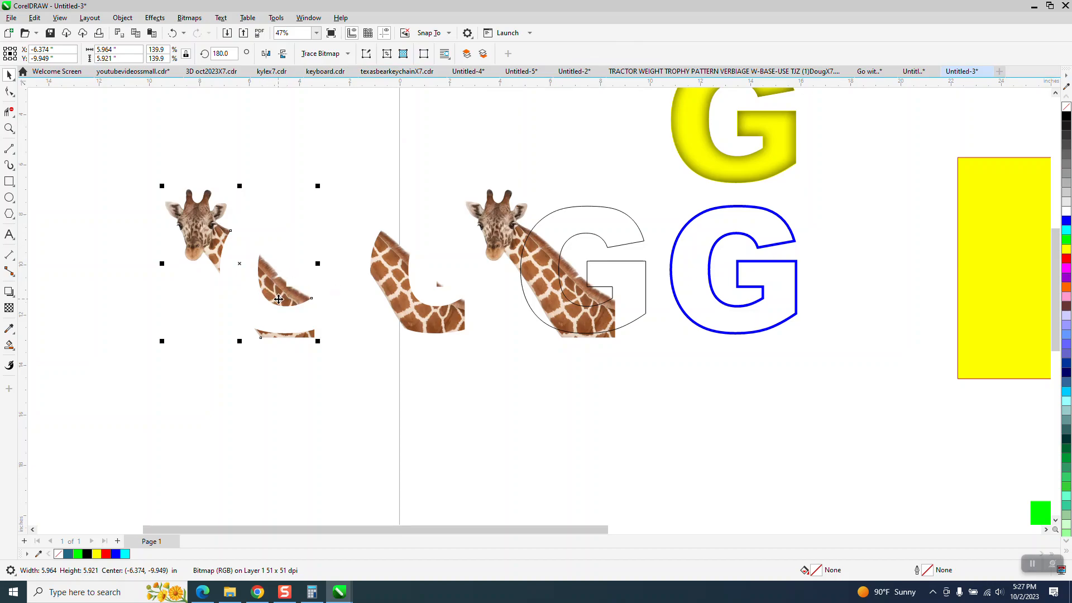
left_click(122, 17)
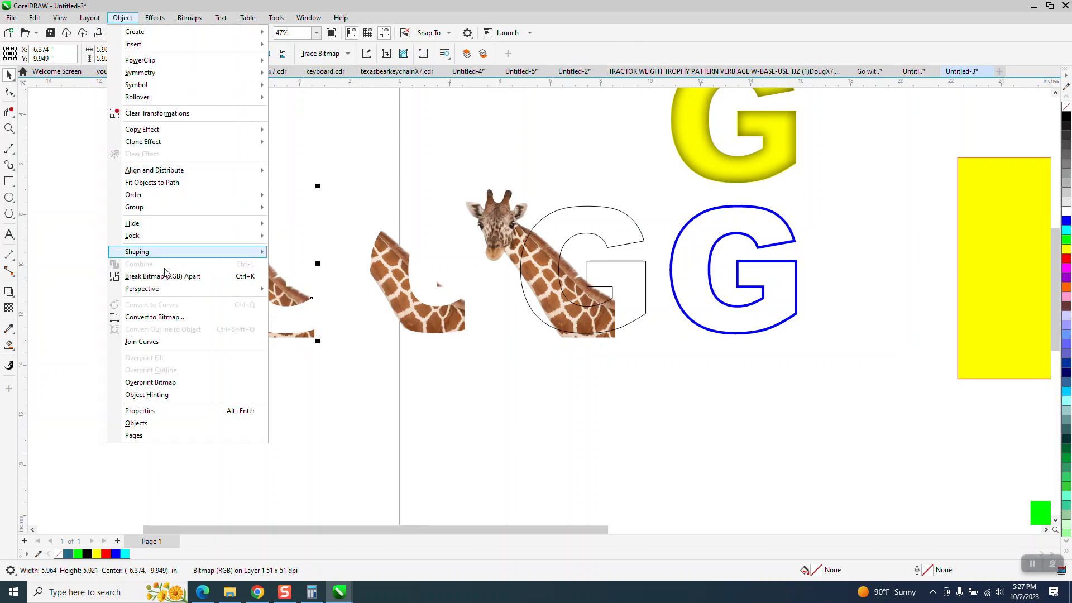
left_click(167, 277)
Step: Delete the giraffe fragment lying inside the G's lower curve
left_click(336, 230)
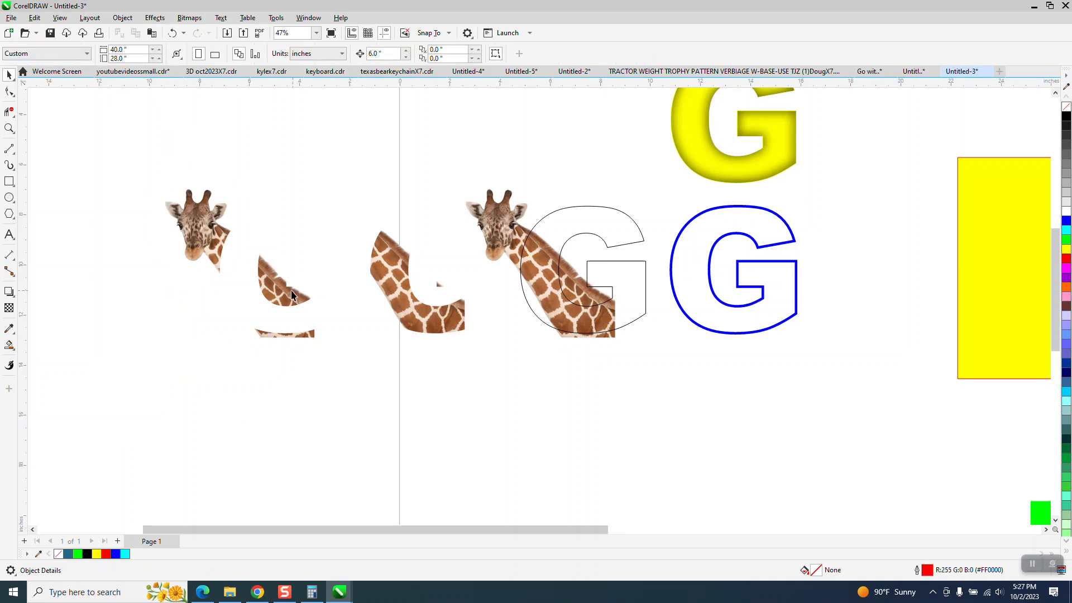
left_click(286, 291)
key("Delete")
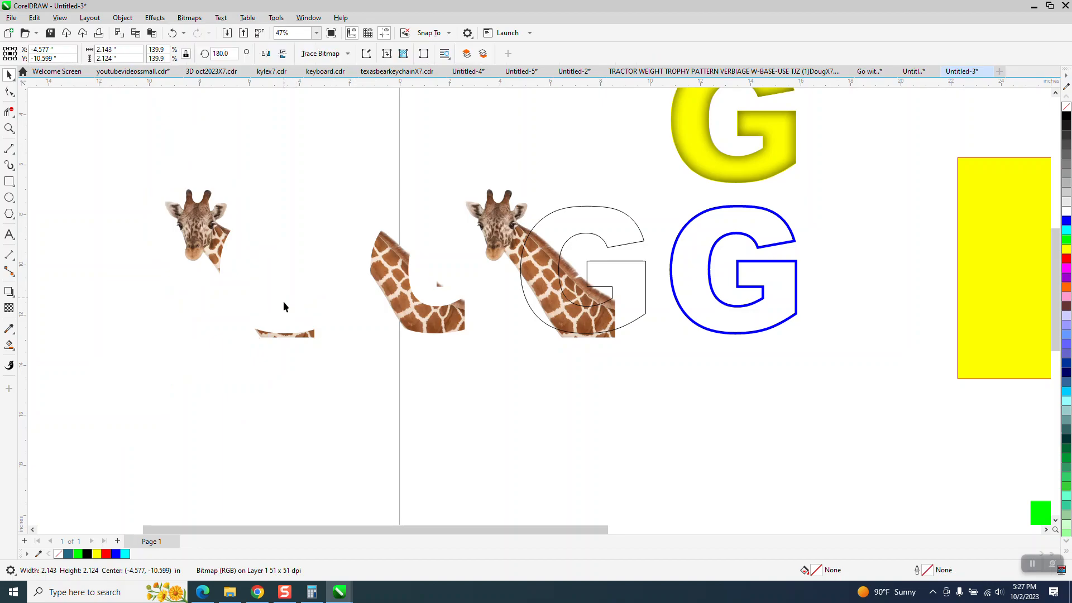
Step: Delete the leftover giraffe fragments lying below the small giraffe head piece
left_click_drag(239, 320, 345, 354)
key("Delete")
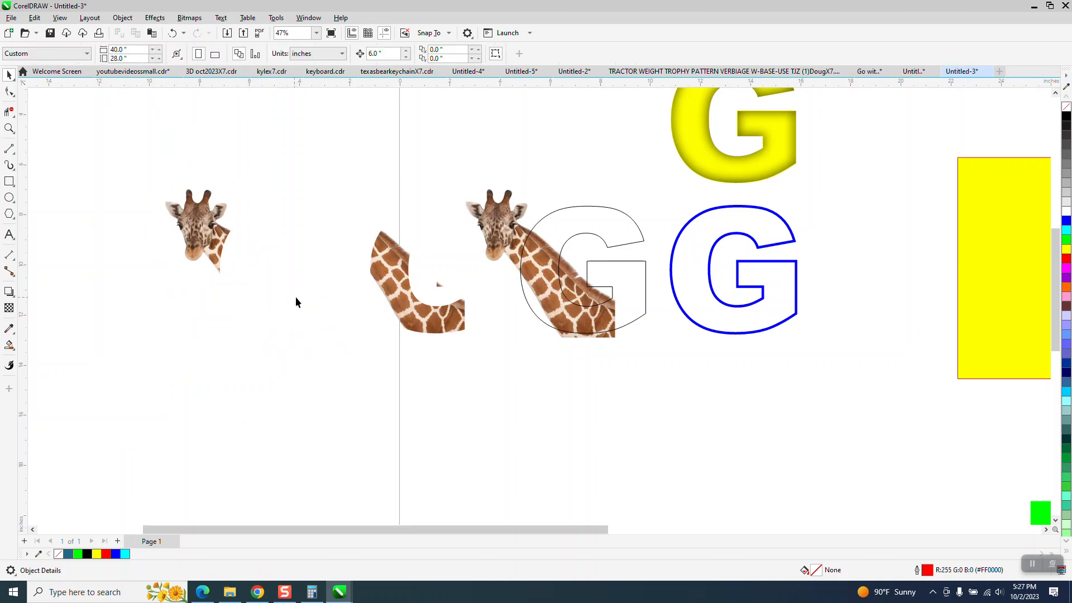
Step: Move the full giraffe downward, out from under the thin outlined G
left_click(495, 241)
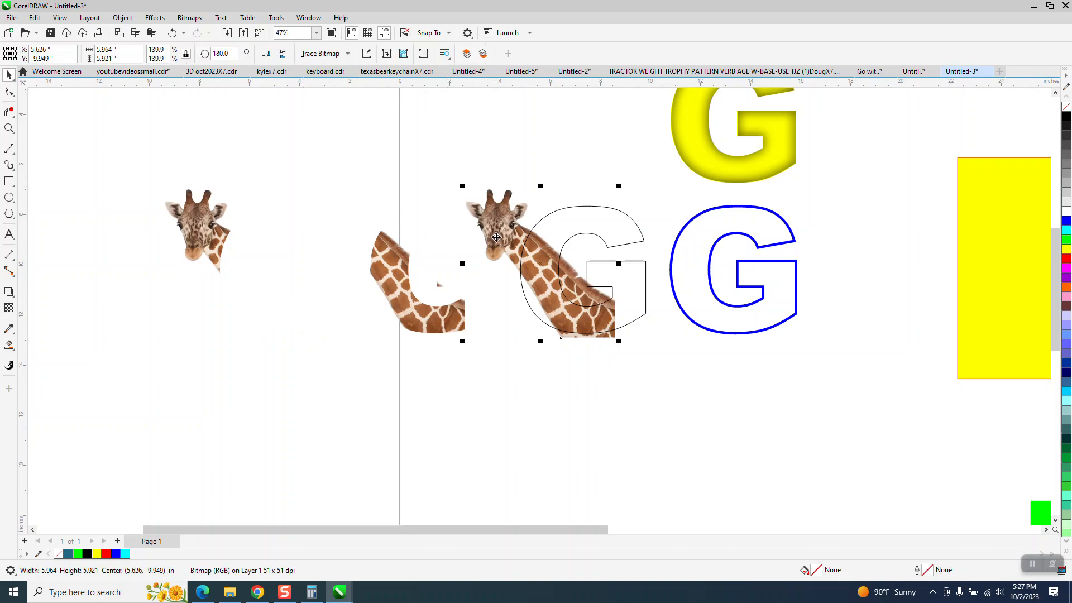
key("Down")
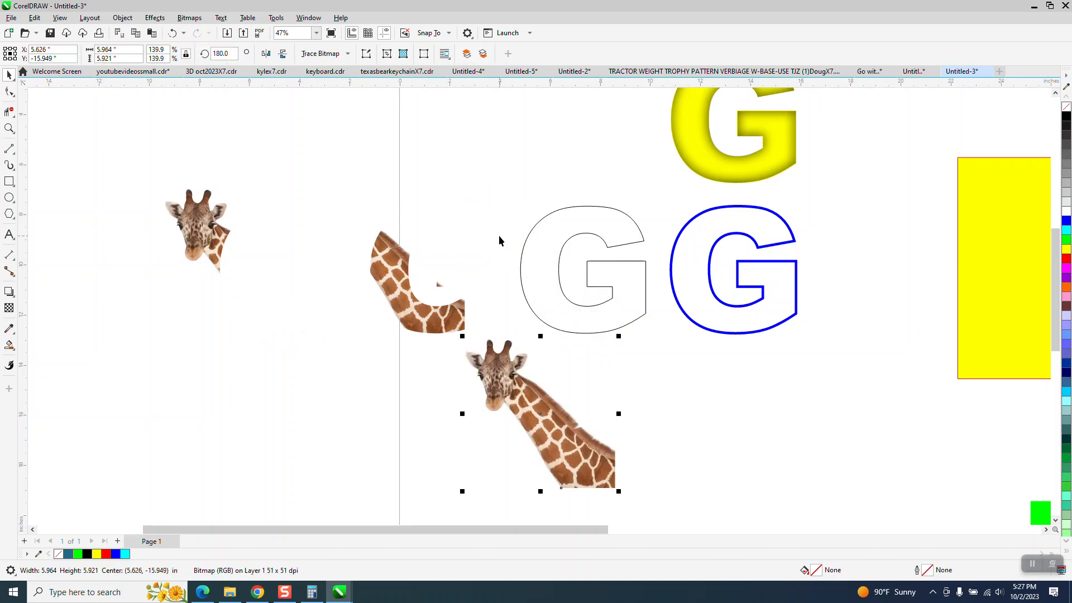
Step: Move the curved giraffe neck piece to the right into the blue outlined G
left_click(375, 263)
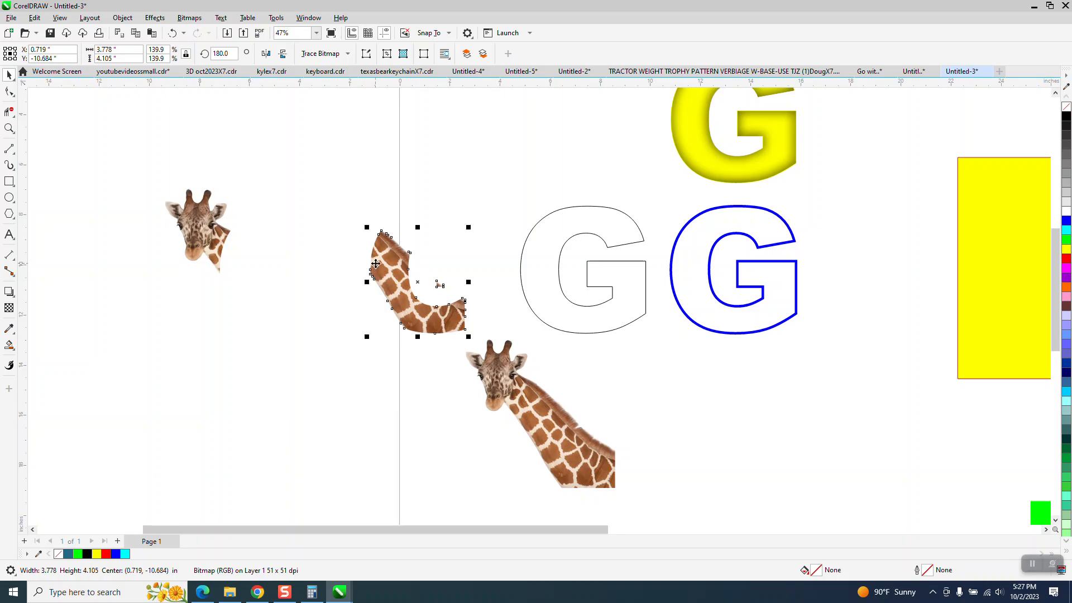
key("Right")
key("Right")
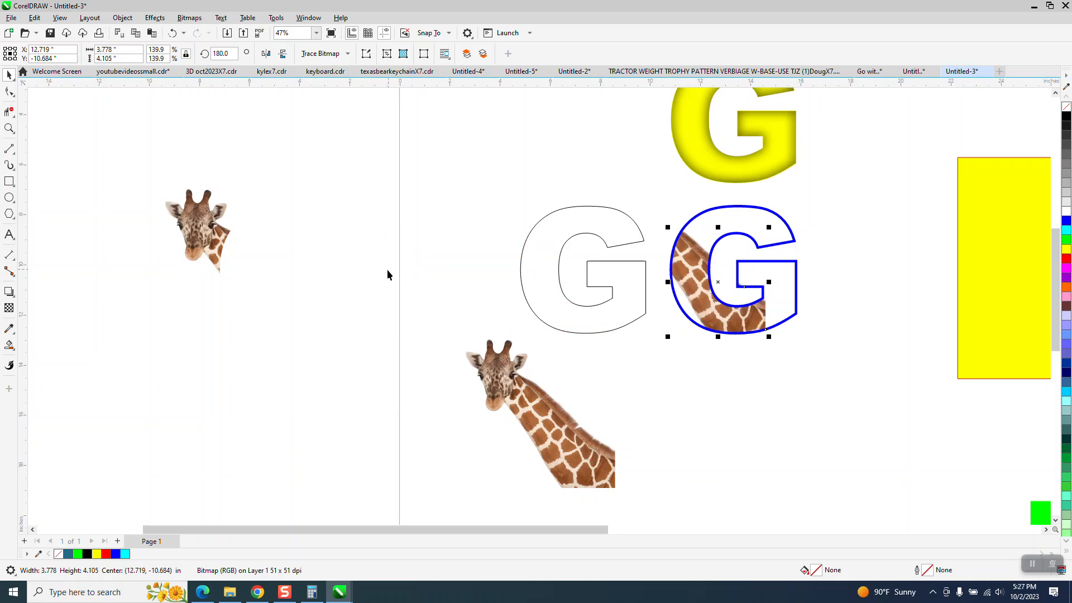
Step: Move the thin black-outlined G upward
left_click(612, 248)
key("Up")
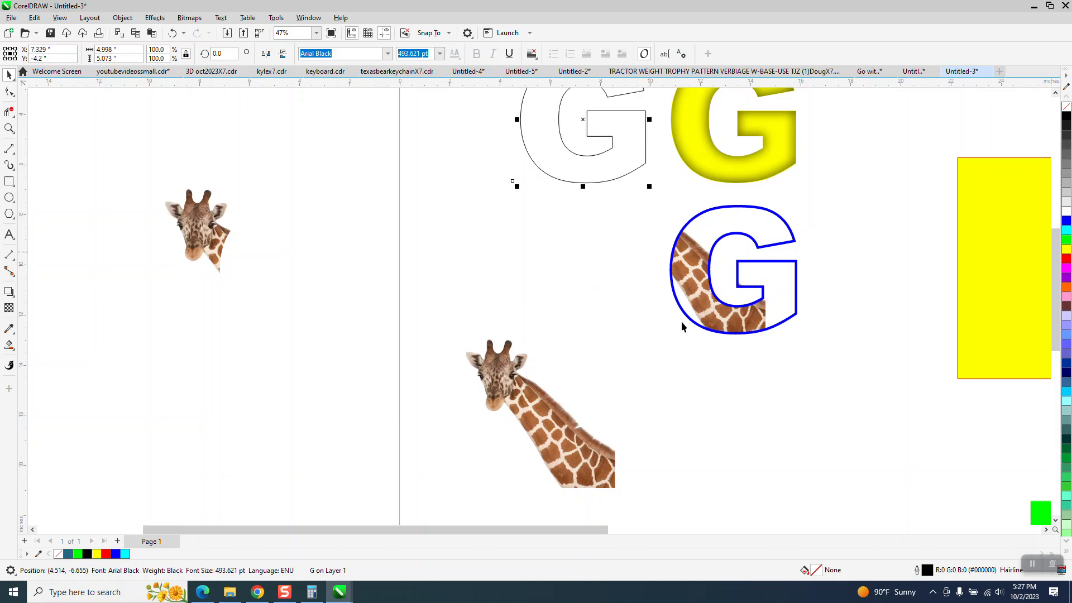
Step: Move the giraffe head fragment to the right, just left of the blue outlined G area
left_click(198, 233)
key("Right")
key("Right")
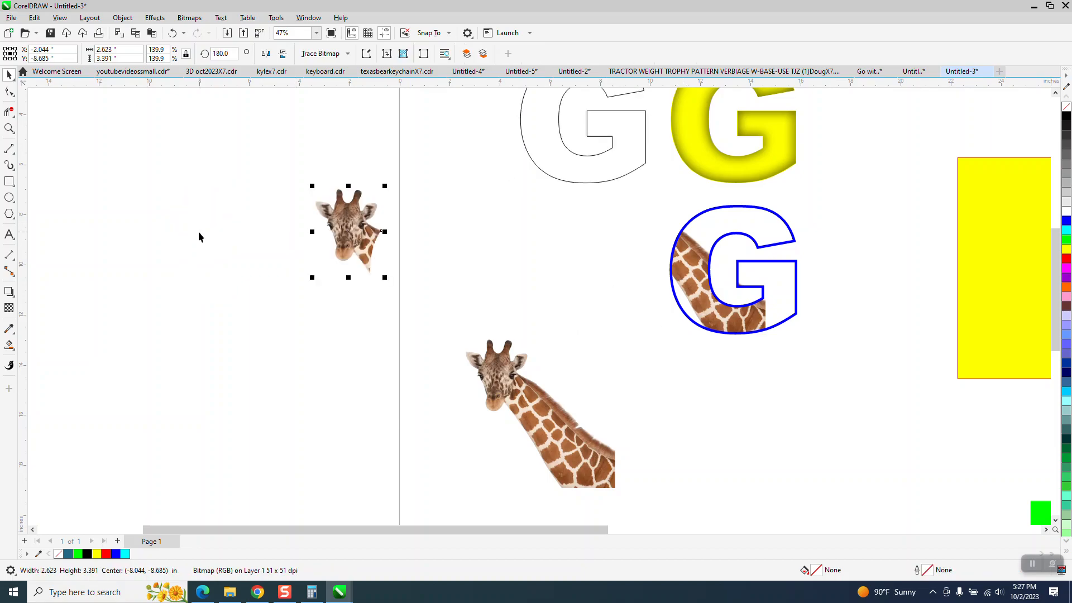
key("Right")
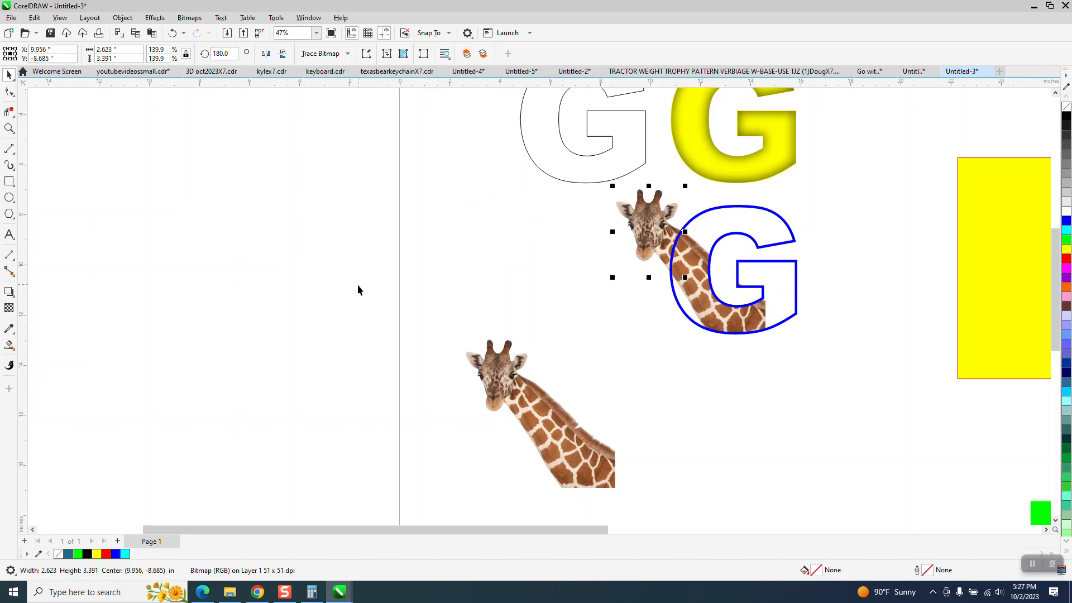
scroll(359, 285, "down", 1)
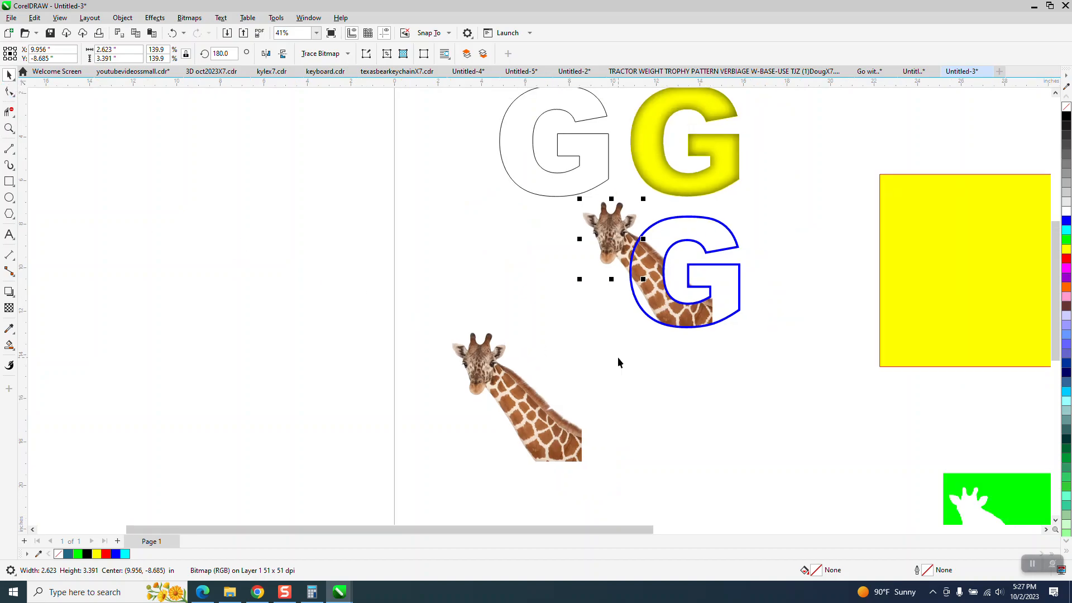
key("Left")
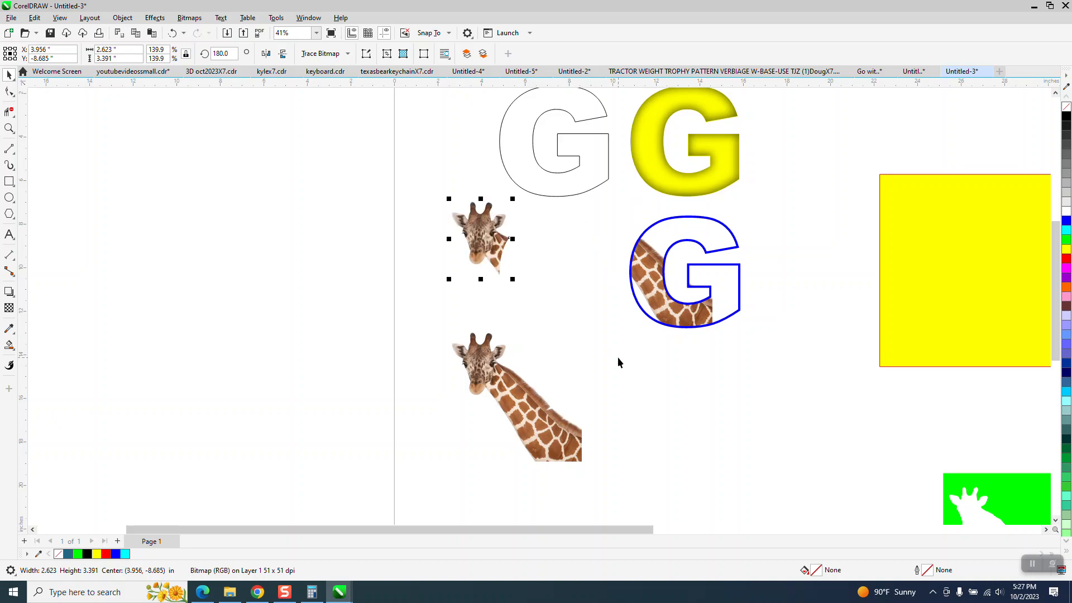
Step: Move the blue outlined G to the left, away from the neck piece
left_click(644, 287)
key("Left")
key("Right")
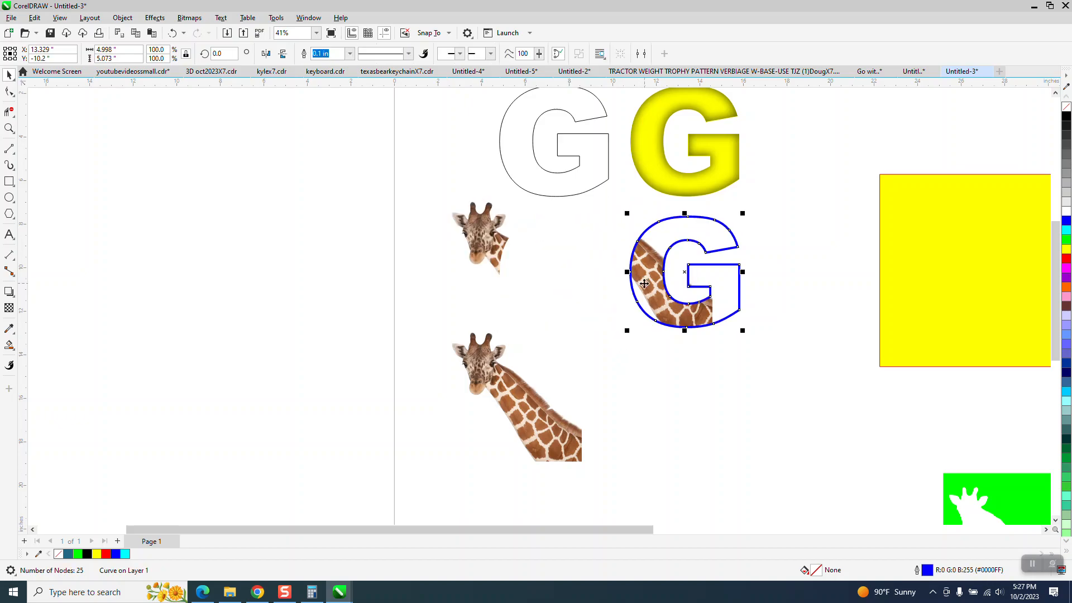
left_click(602, 354)
left_click(642, 288)
key("Left")
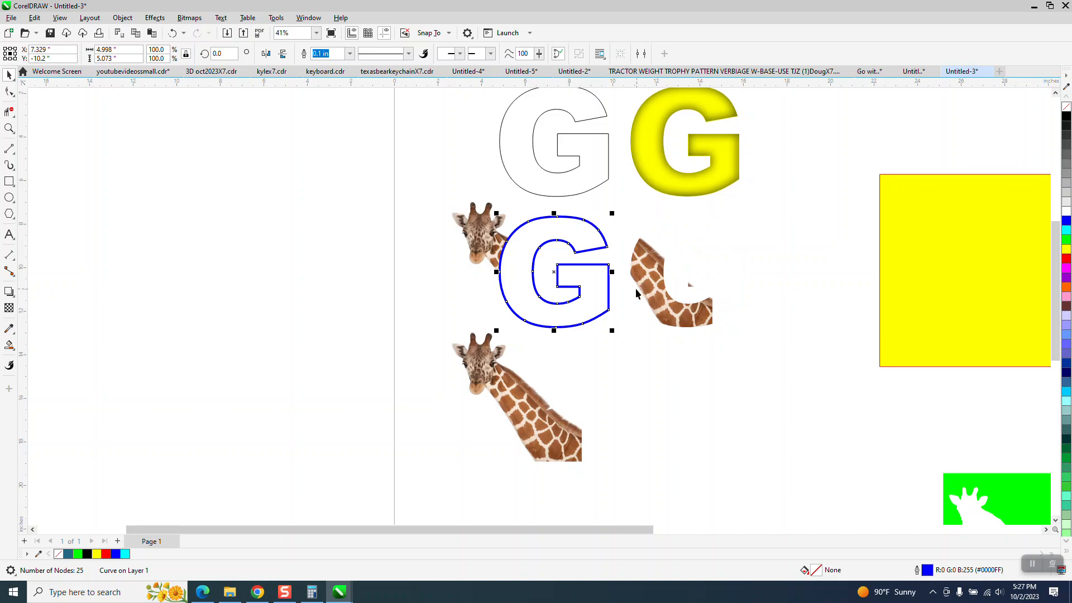
key("Left")
key("Left")
Step: Move the neck piece left to meet the giraffe head and group the two pieces
left_click(656, 304)
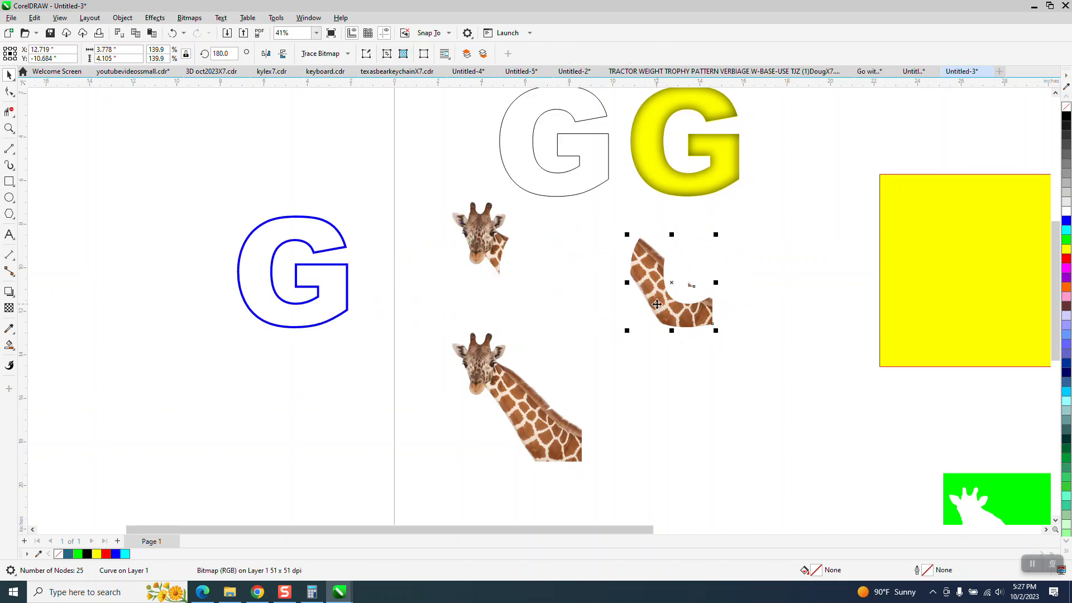
key("Left")
left_click_drag(416, 192, 636, 355)
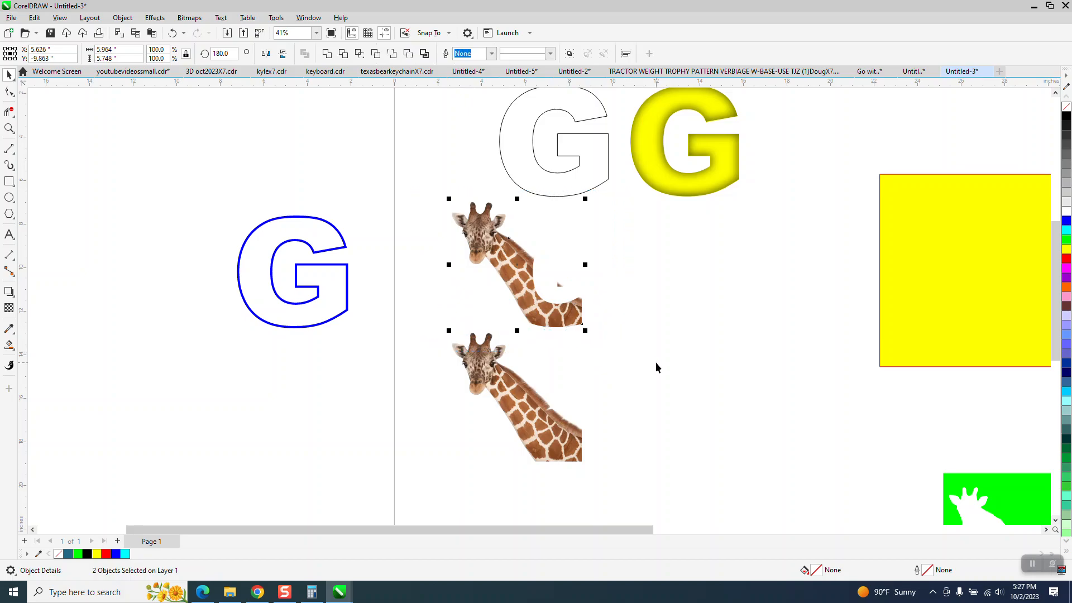
key("ctrl+g")
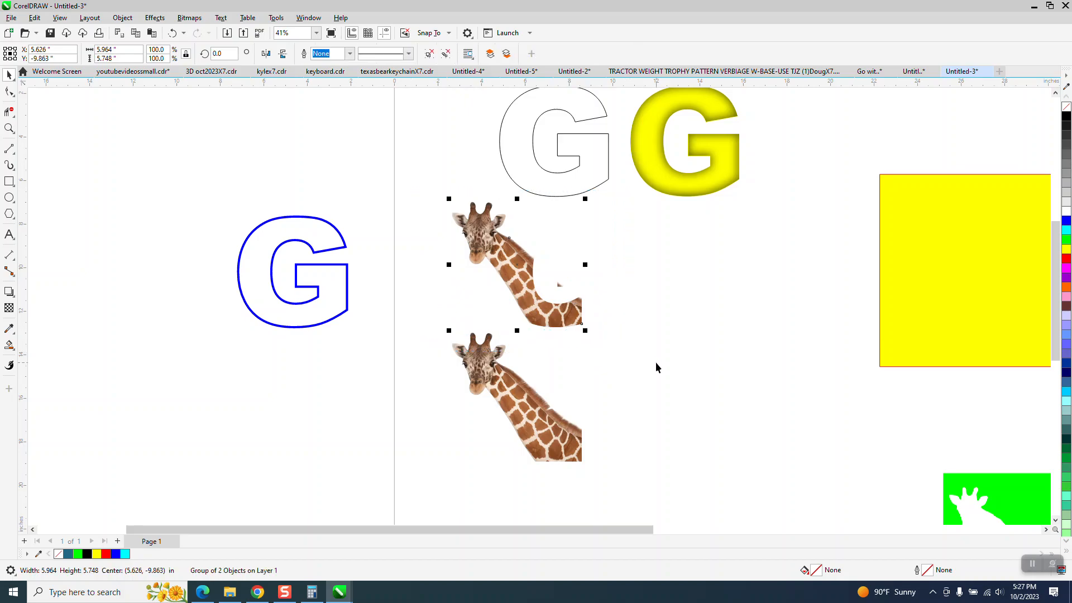
Step: Move the blue G to the right so it overlaps the grouped giraffe pieces
left_click(347, 274)
key("Right")
key("Right")
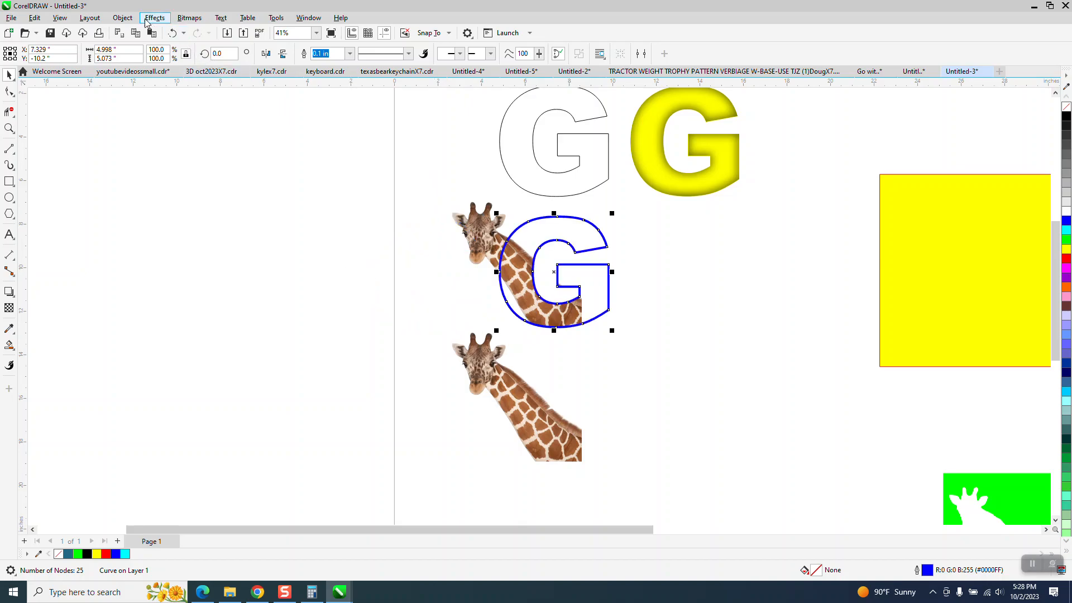
Step: Open the stacking order options for the blue G and zoom in to inspect its overlap with the giraffe
left_click(122, 17)
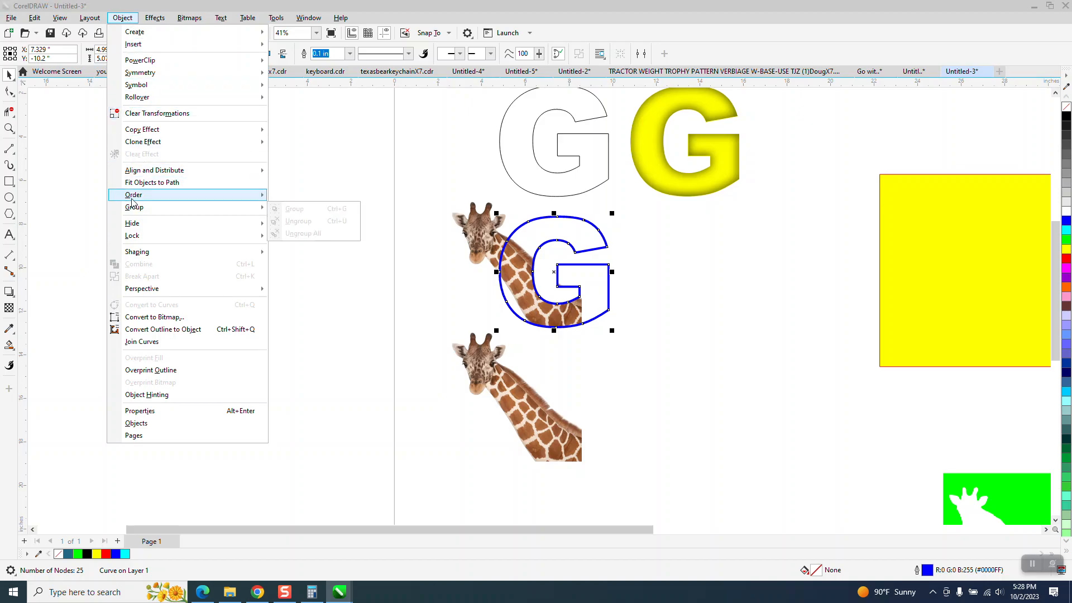
mouse_move(135, 197)
left_click(288, 211)
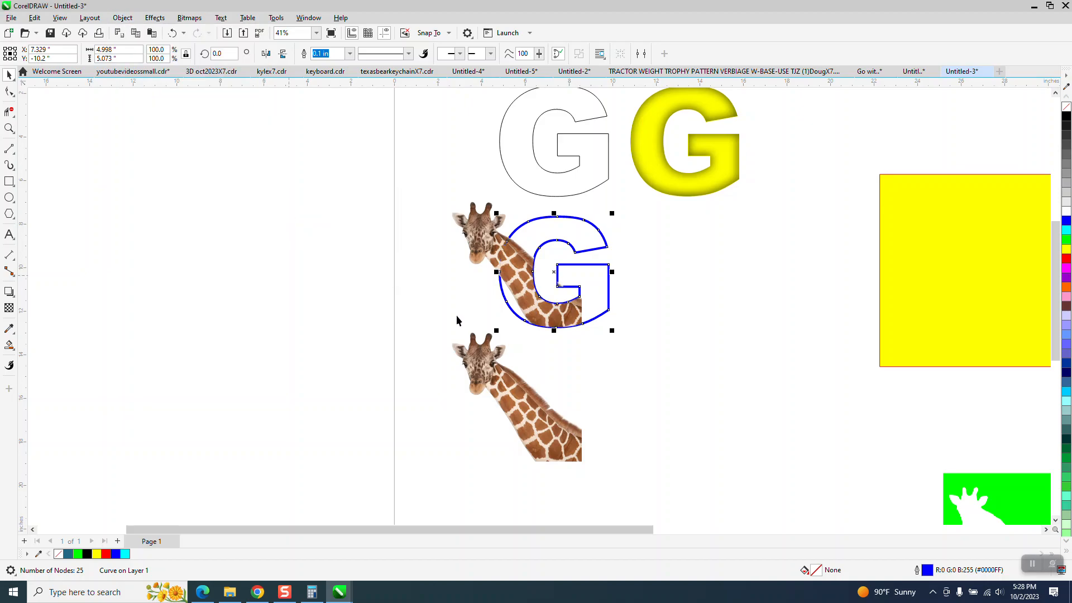
left_click(9, 127)
left_click_drag(466, 204, 651, 347)
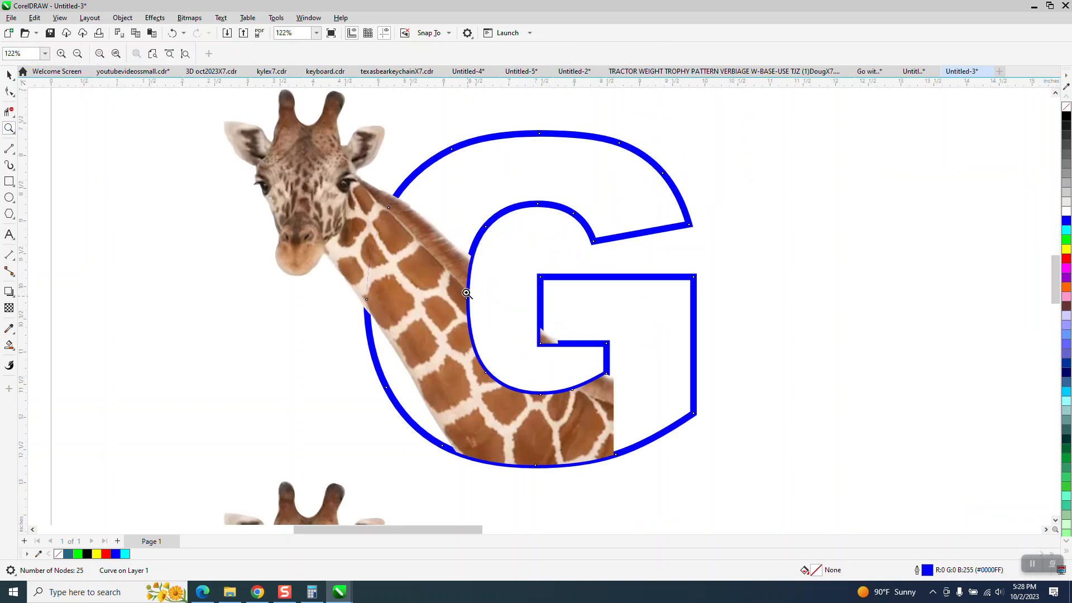
scroll(465, 287, "down", 2)
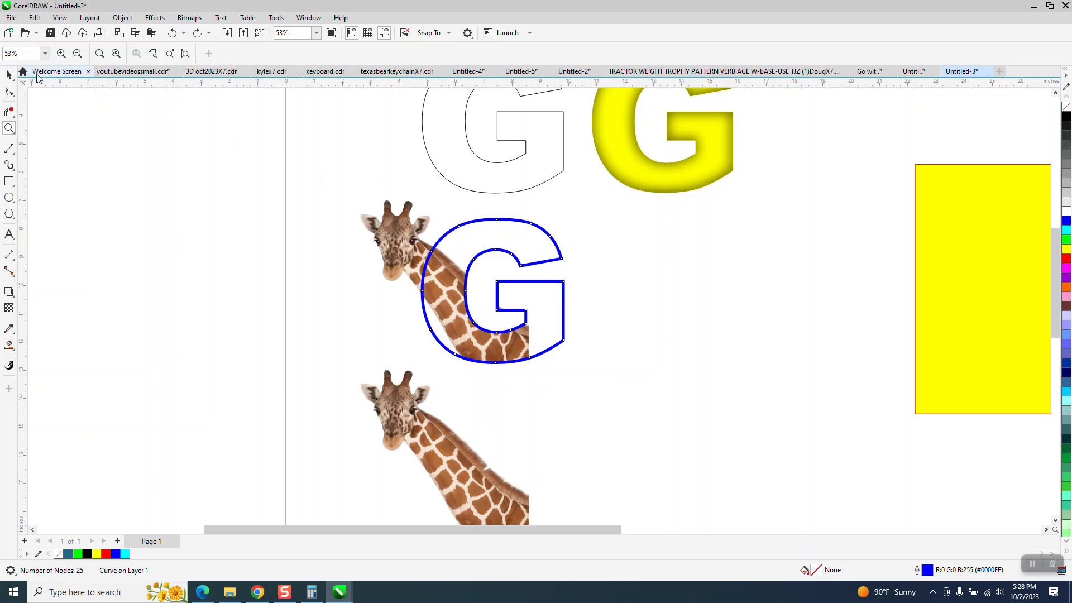
left_click(9, 74)
scroll(763, 291, "down", 1)
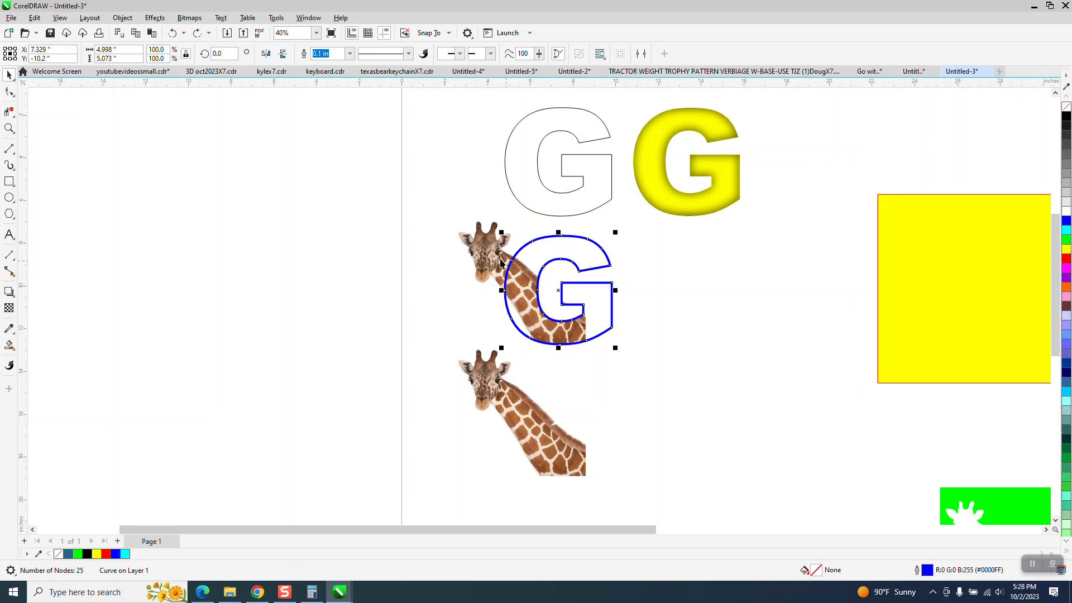
Step: Move the giraffe group aside and convert the blue G's outline to an object
left_click(492, 257)
left_click_drag(493, 259, 364, 259)
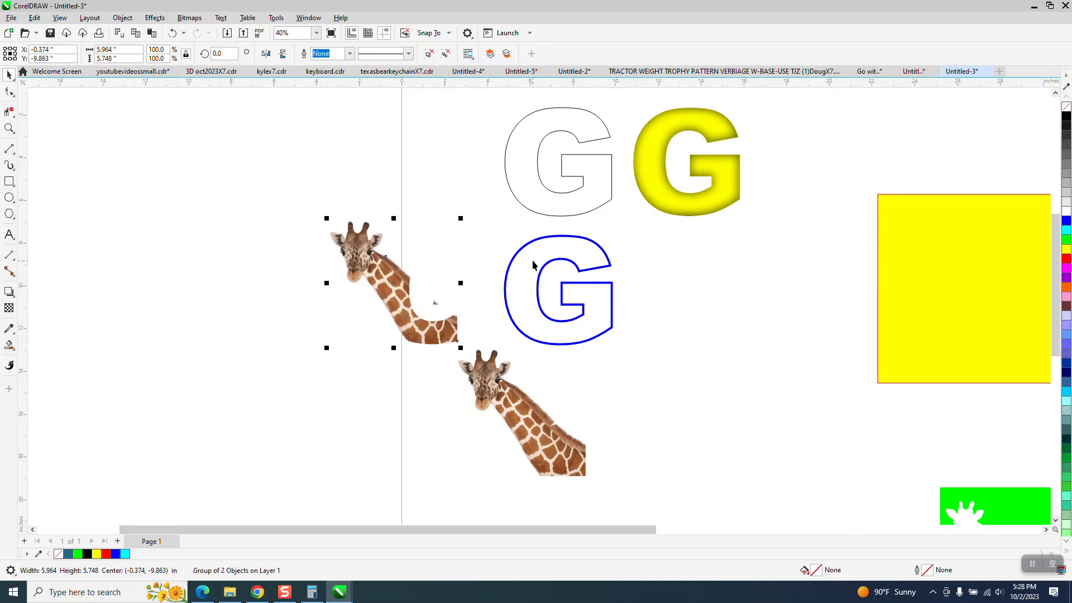
left_click(533, 241)
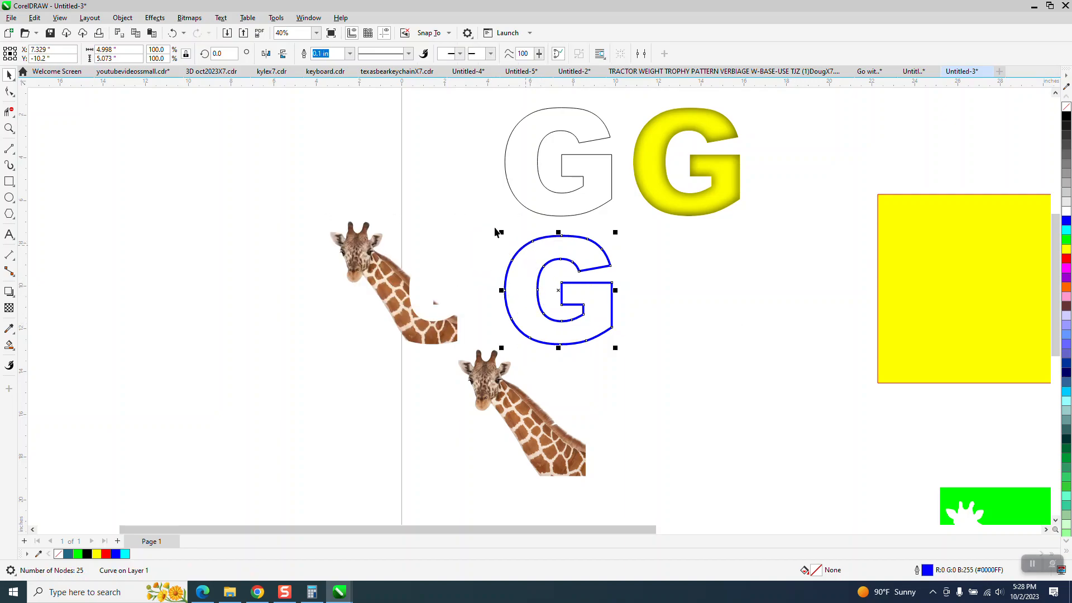
left_click(122, 18)
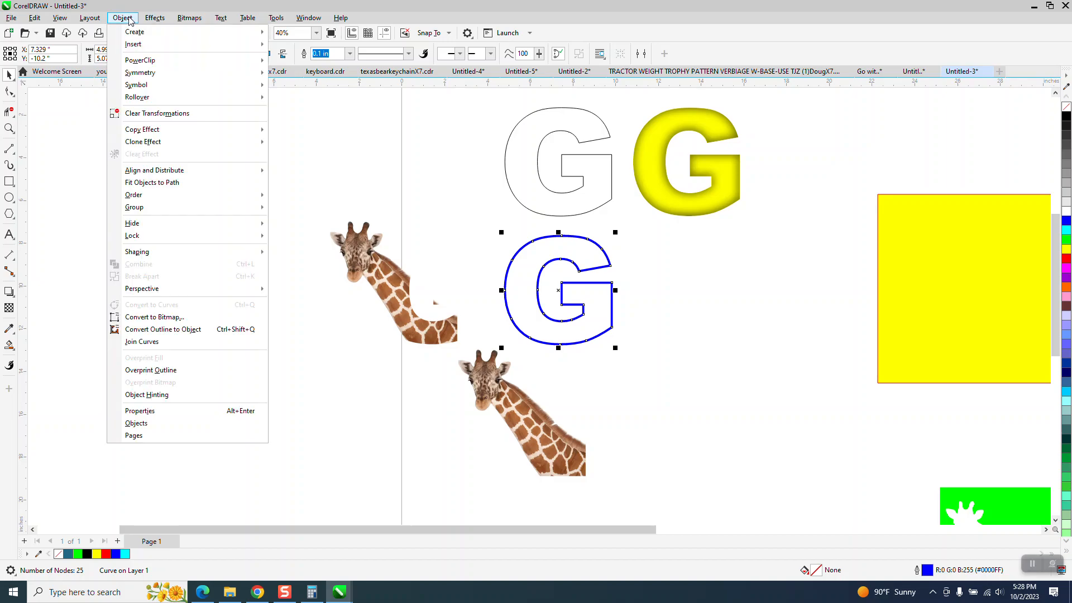
left_click(174, 328)
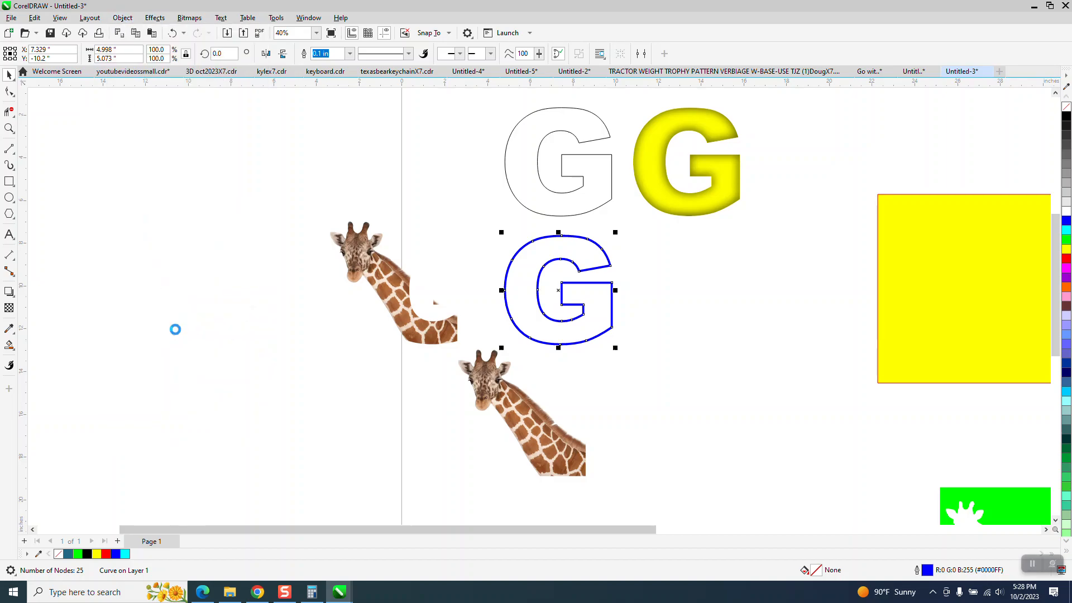
Step: Move the giraffe group back under the converted G and select both objects
left_click(382, 290)
key("Right")
left_click_drag(446, 211, 651, 369)
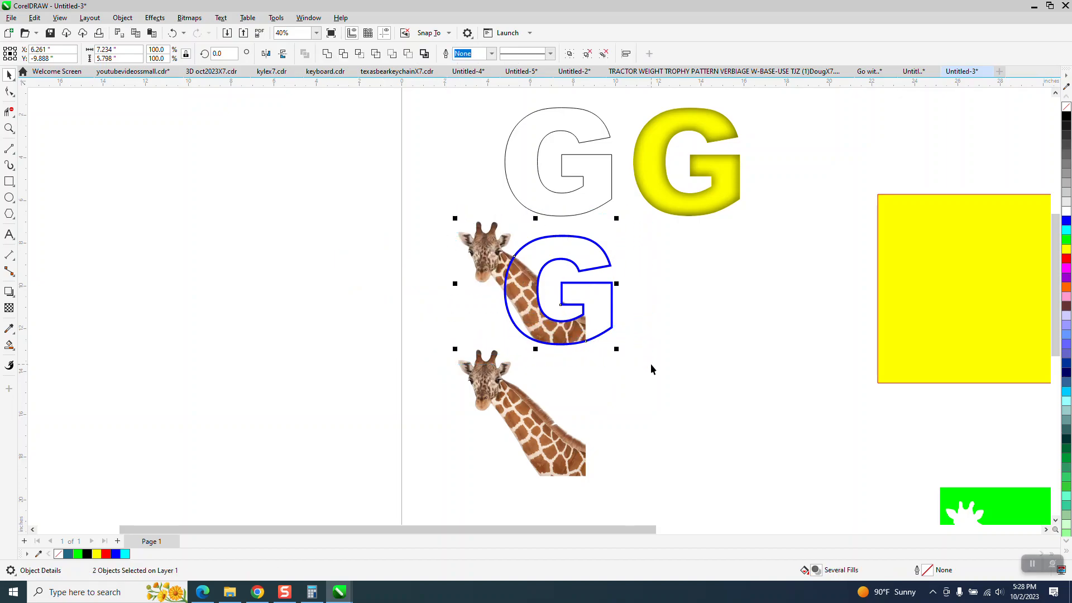
Step: Reselect the converted G, apply an Order option to it, and zoom in to check the overlap
left_click(559, 239)
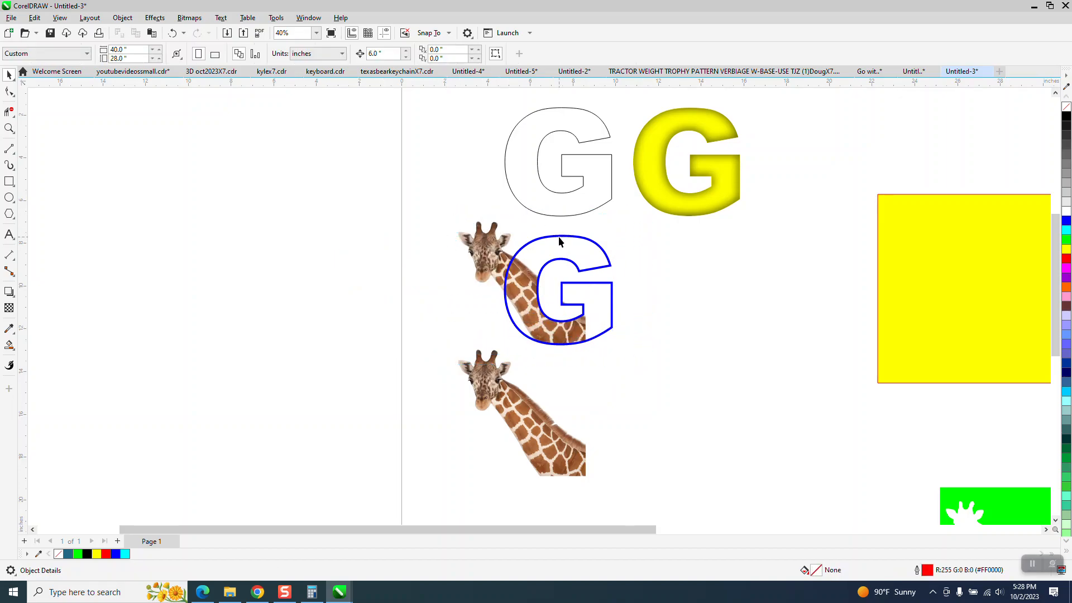
left_click(559, 241)
left_click(124, 19)
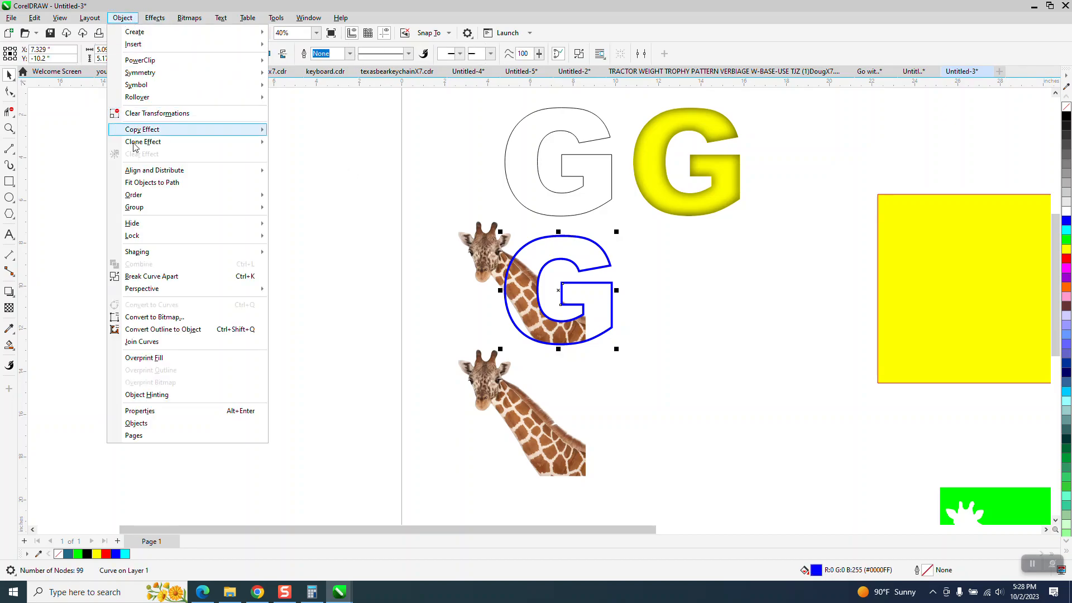
mouse_move(151, 195)
left_click(285, 211)
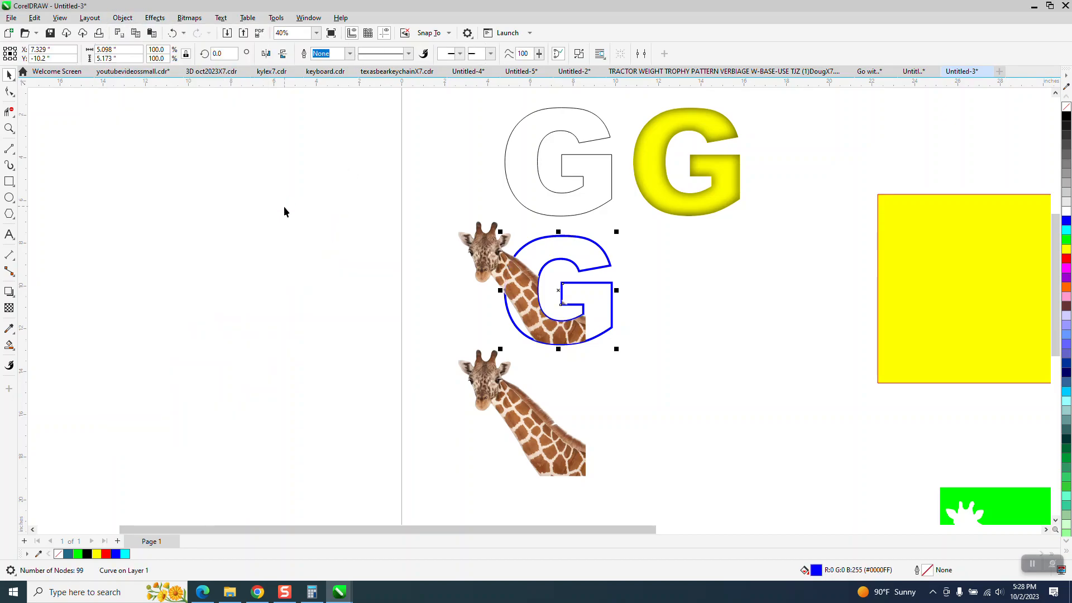
left_click(9, 128)
left_click_drag(457, 224, 698, 384)
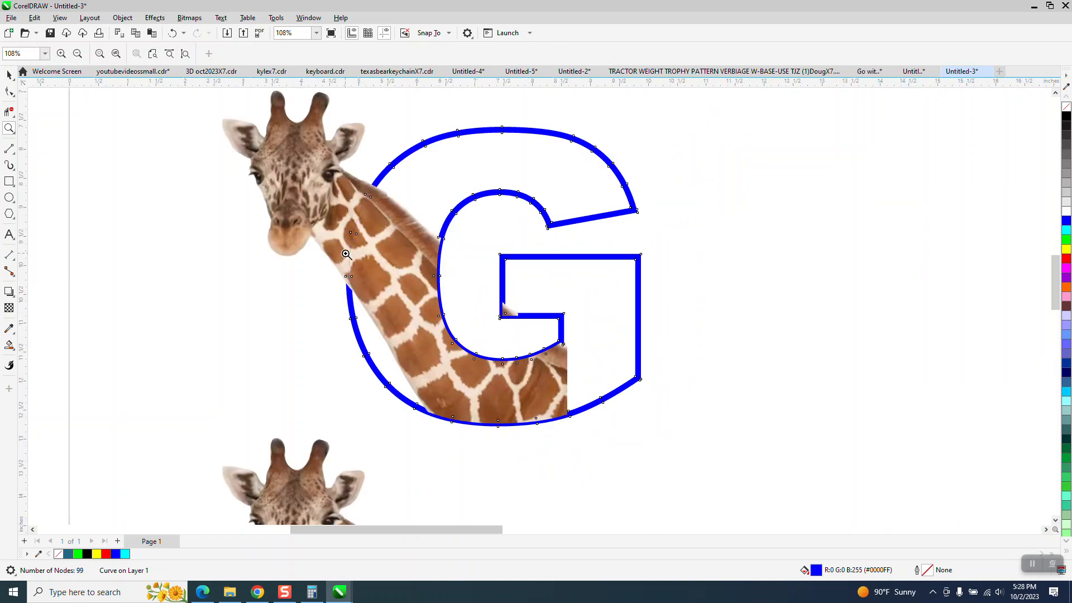
left_click(9, 75)
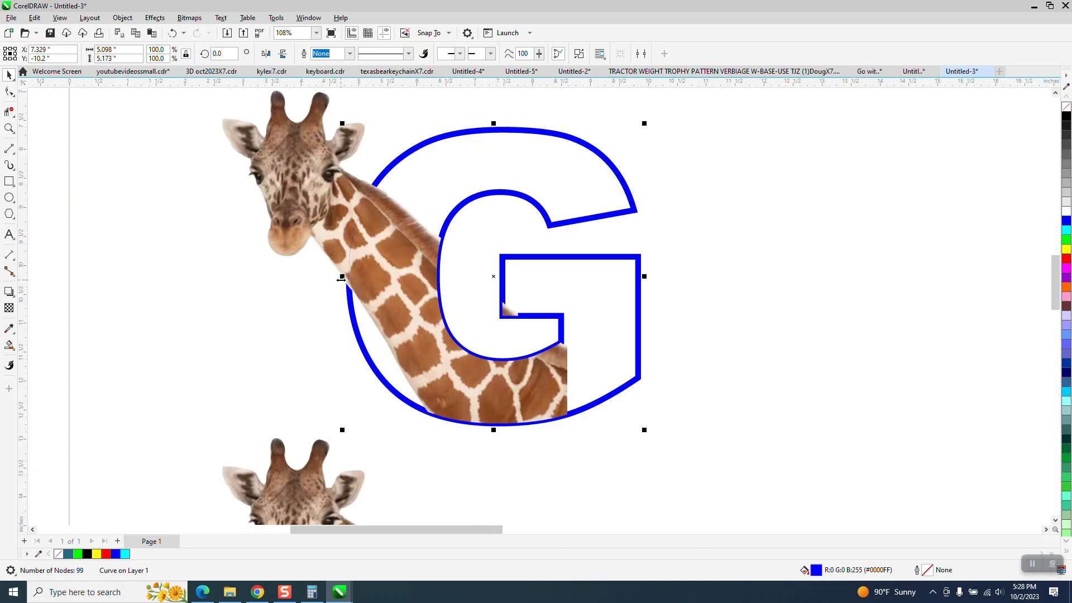
scroll(342, 279, "down", 2)
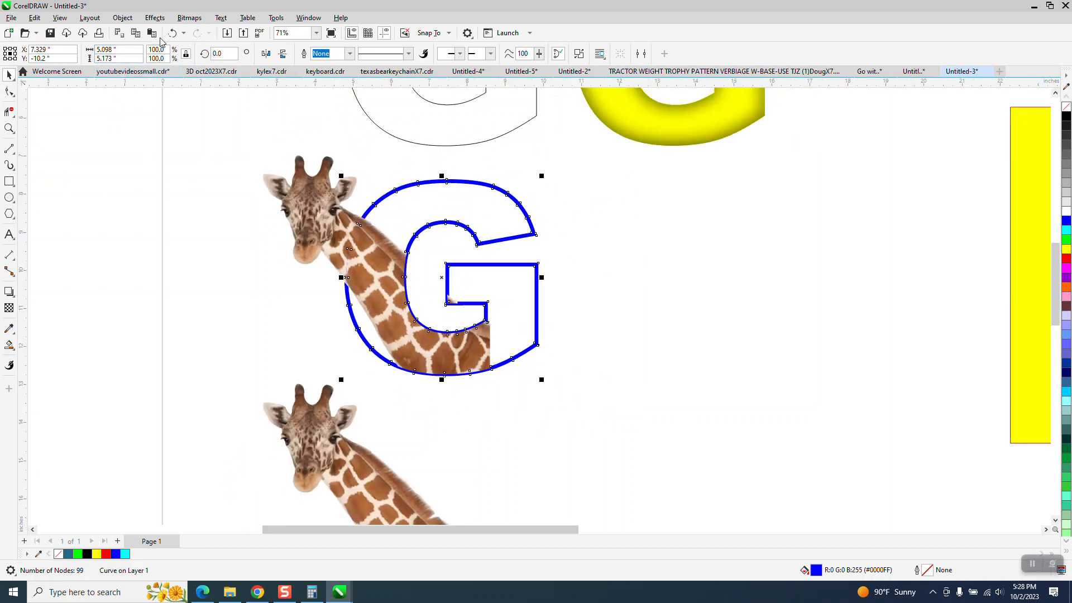
scroll(552, 288, "down", 2)
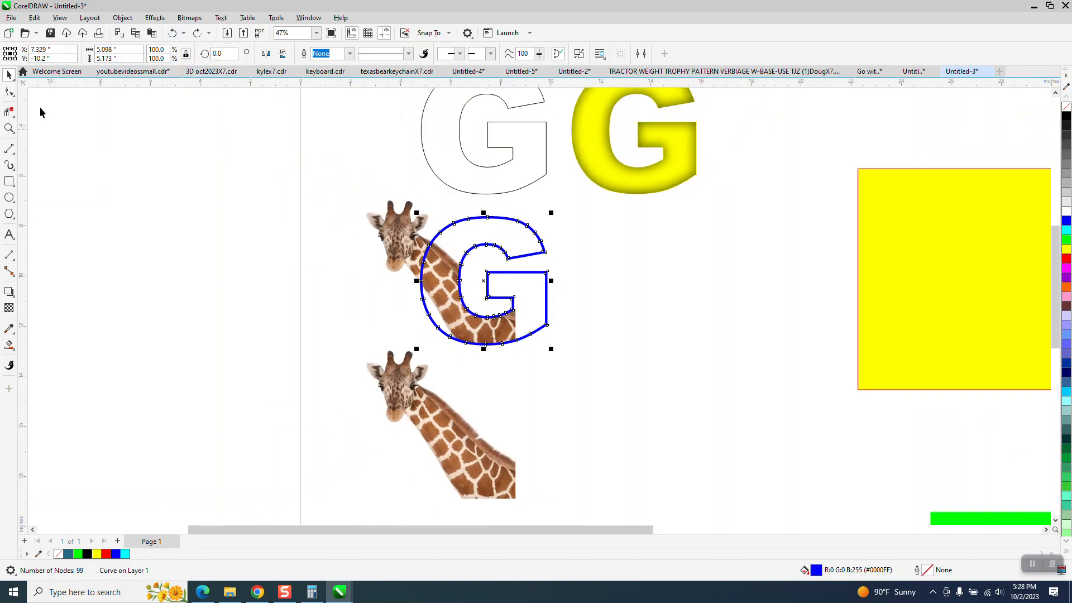
Step: Move the giraffe group to the left, out of the blue G, and deselect
left_click(413, 257)
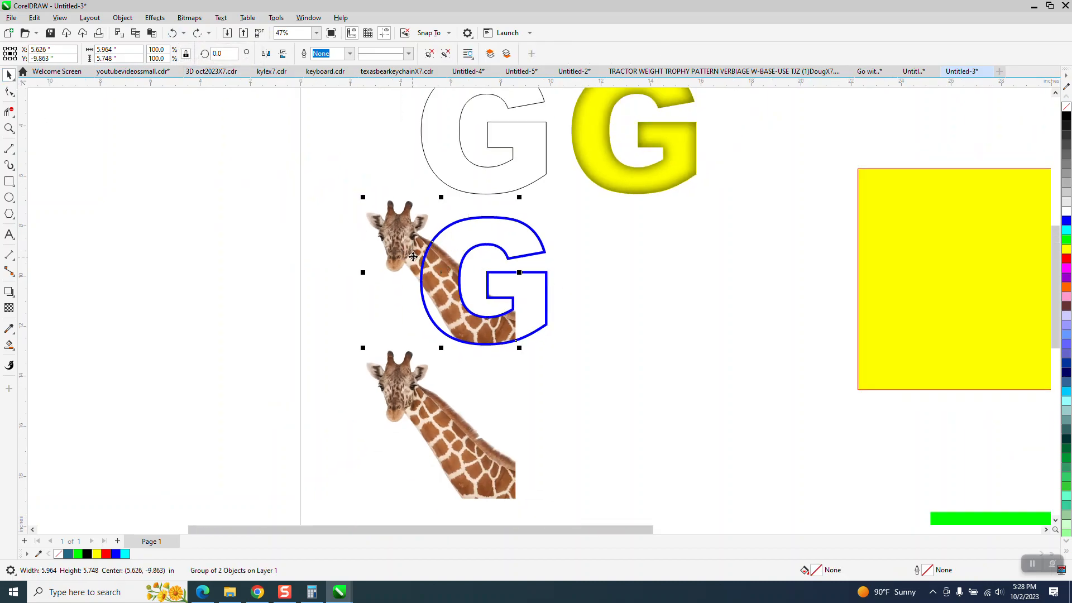
key("Left")
left_click(418, 263)
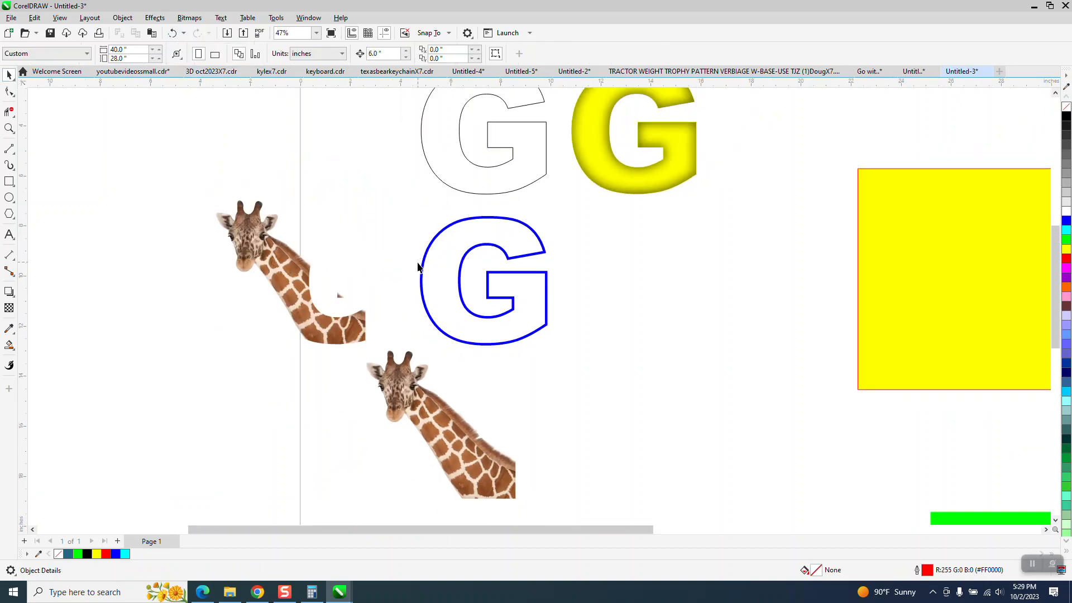
Step: Break the blue G's outline apart at selected nodes on its upper-left and lower-left curve
left_click(463, 305)
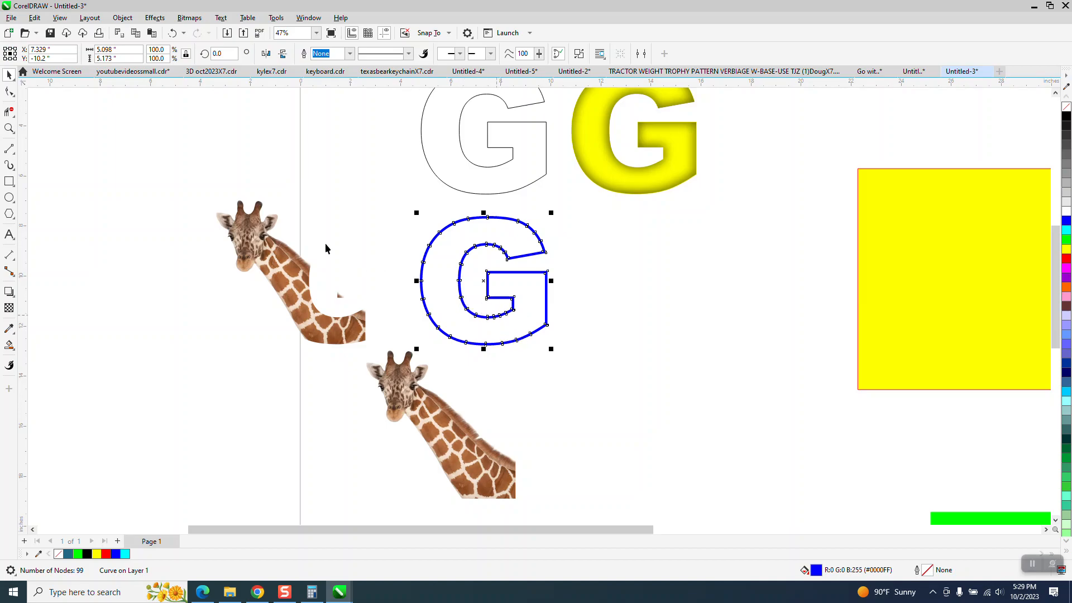
left_click(9, 128)
left_click_drag(385, 218, 634, 358)
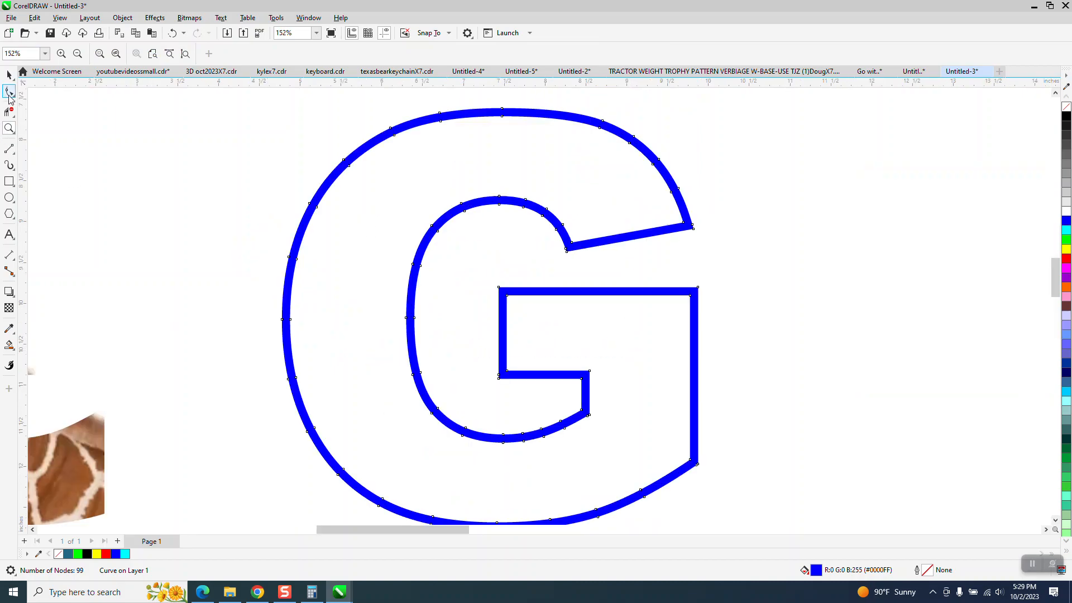
left_click(10, 94)
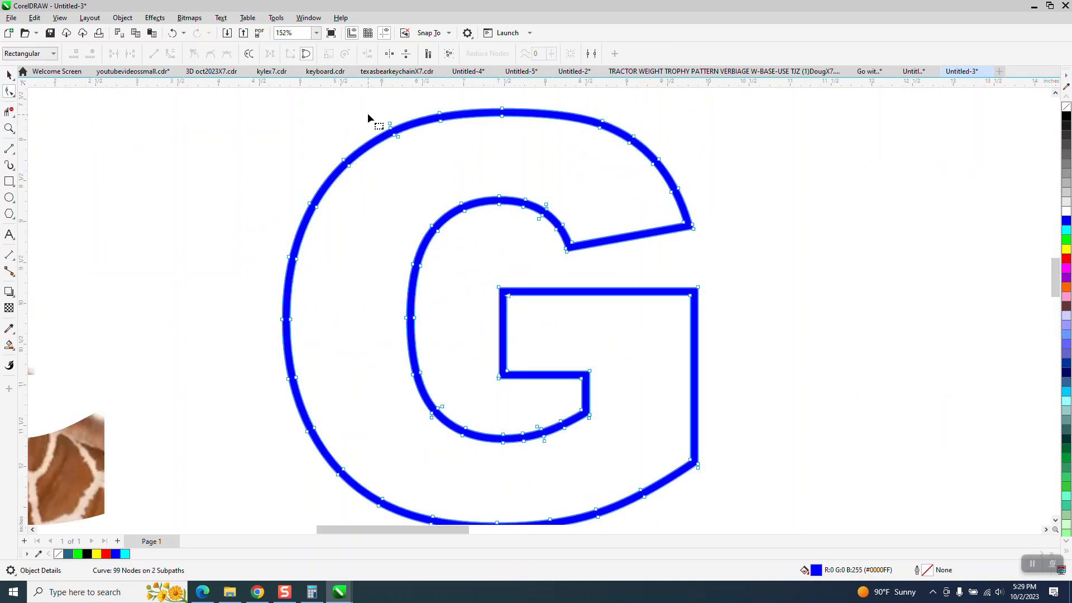
left_click_drag(419, 155, 420, 157)
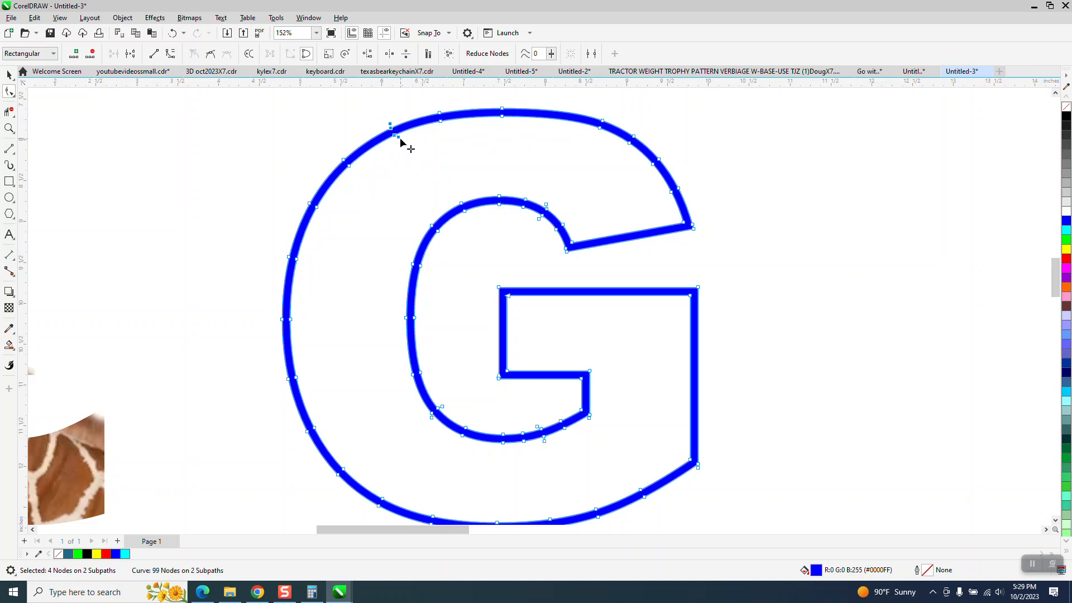
right_click(400, 142)
left_click(430, 187)
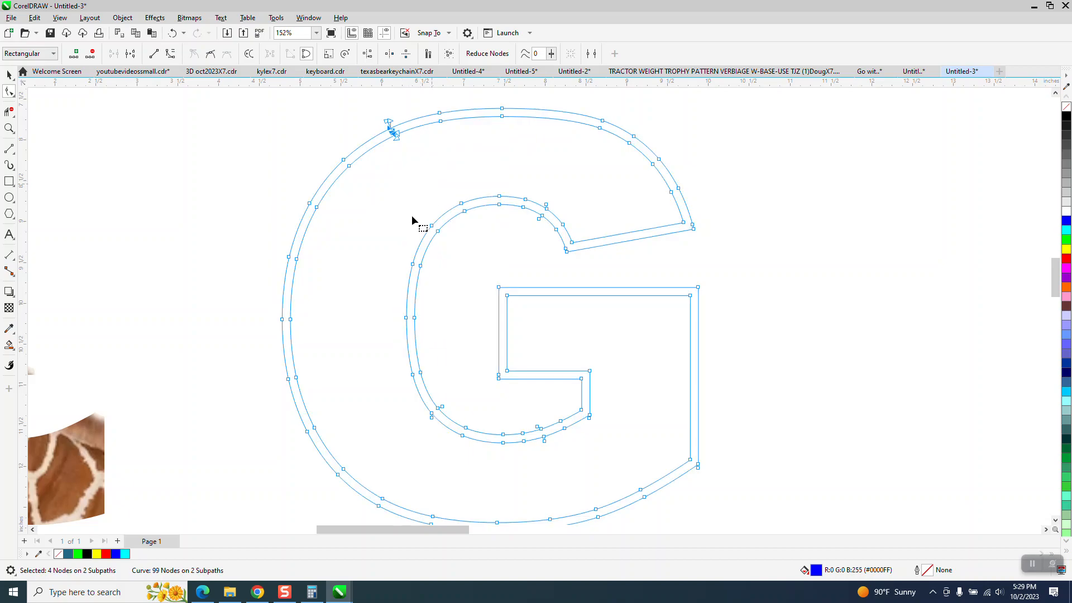
left_click_drag(333, 410, 313, 435)
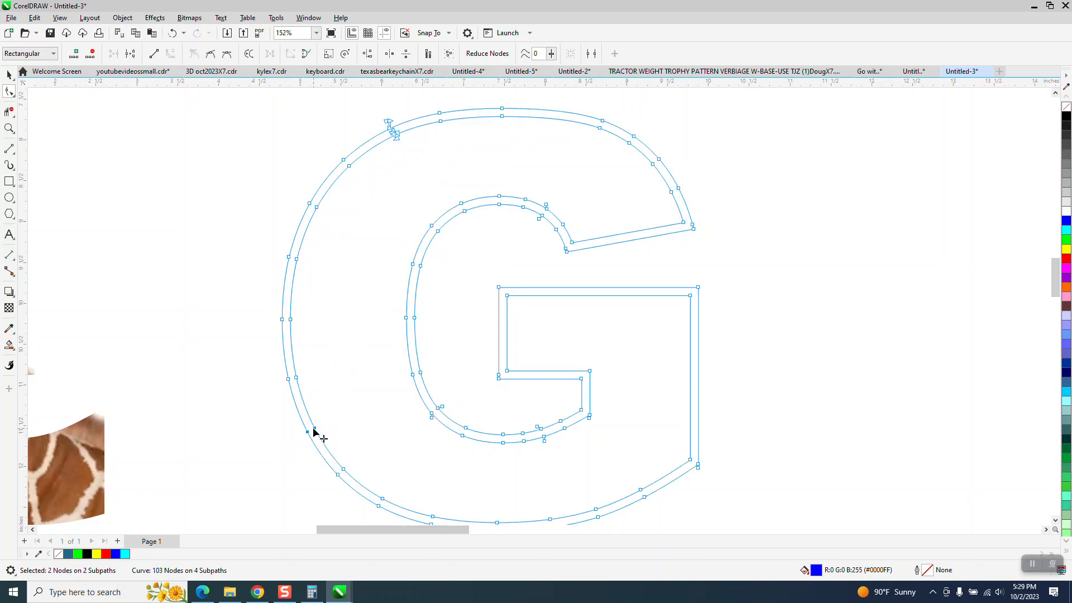
right_click(313, 429)
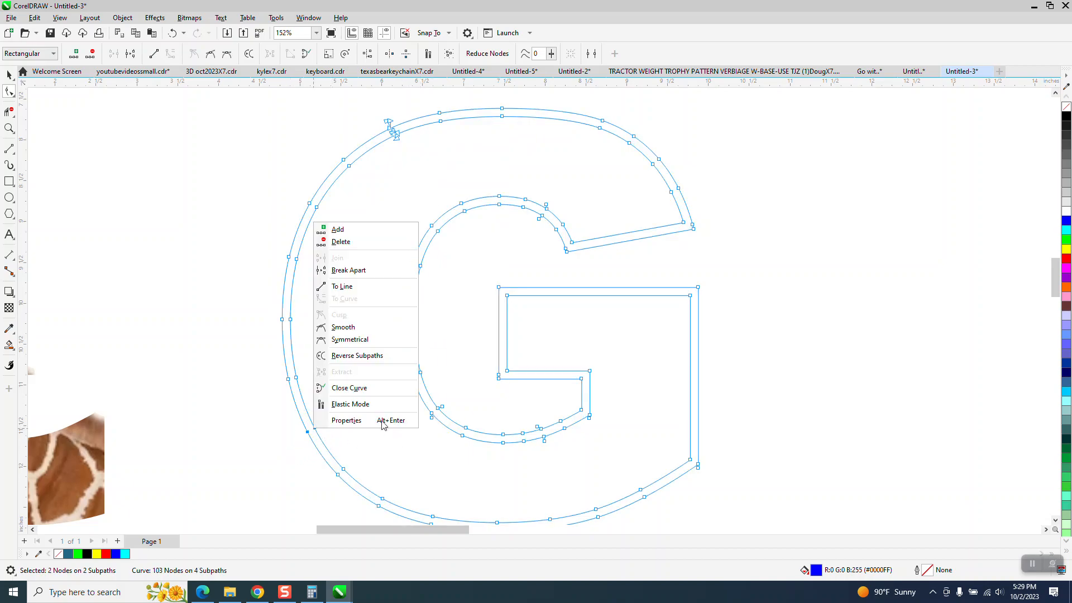
left_click(352, 271)
scroll(332, 263, "down", 3)
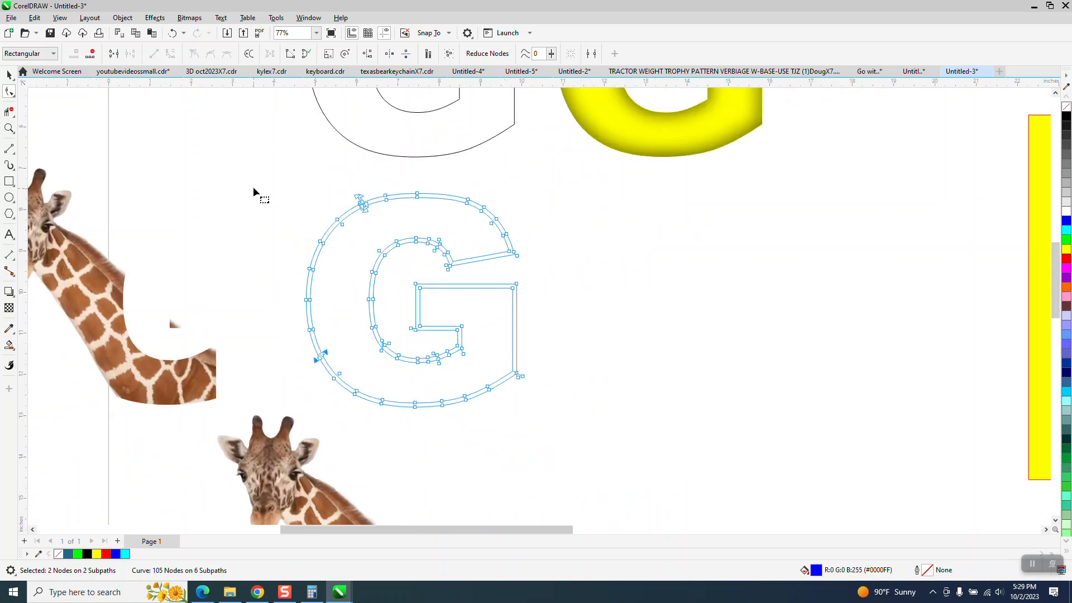
Step: Undo both break-apart operations on the G's outline
left_click(9, 74)
left_click(175, 34)
left_click(176, 34)
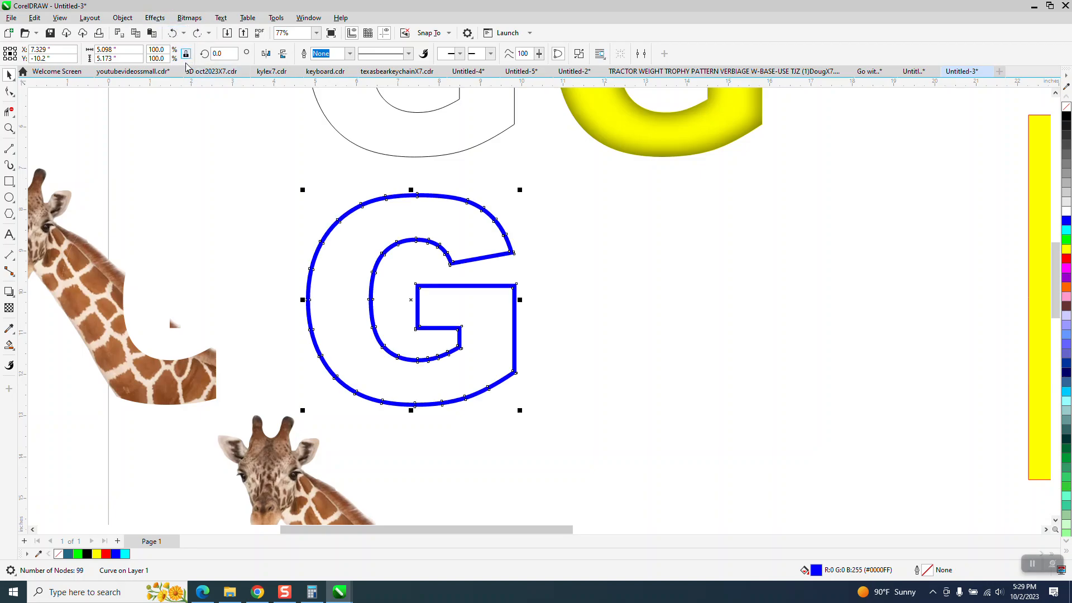
Step: Break the G's outline apart at nodes near its lower-left curve, then undo the break twice
key("F10")
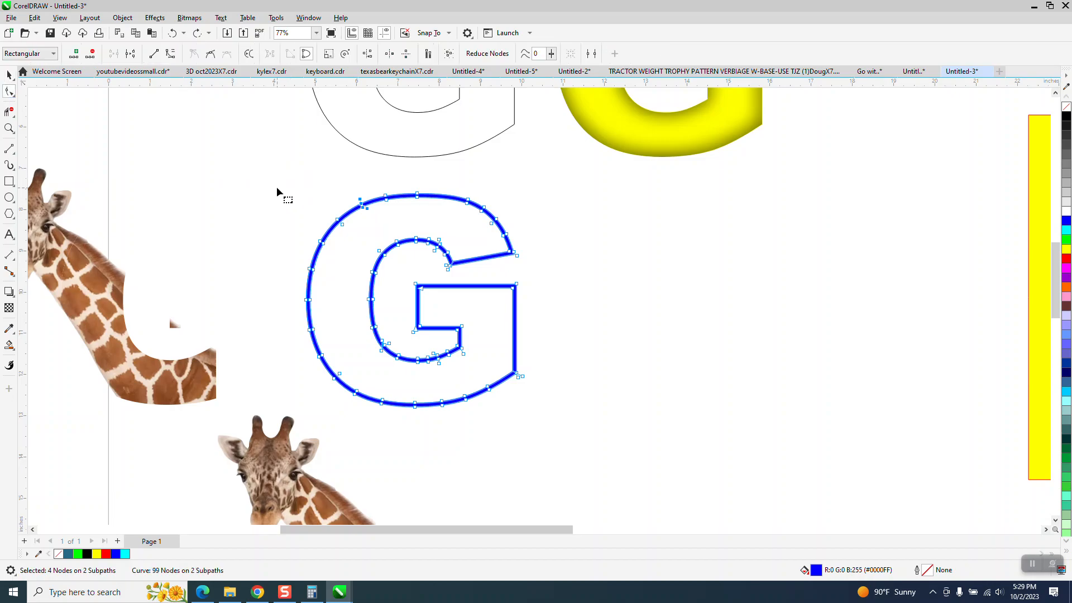
left_click(335, 378)
left_click_drag(347, 364, 330, 388)
right_click(339, 377)
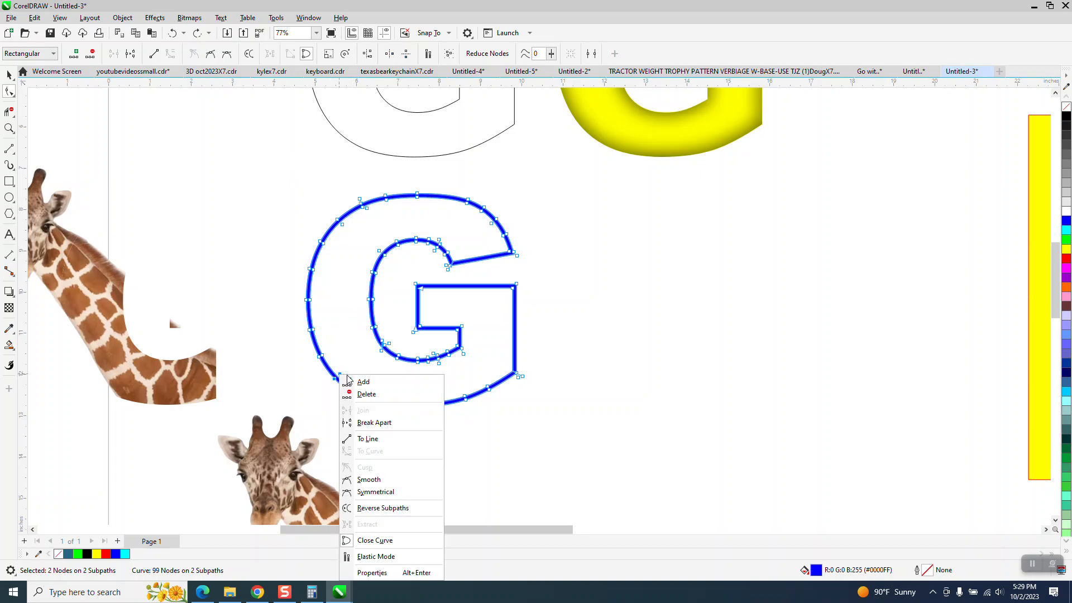
left_click(383, 422)
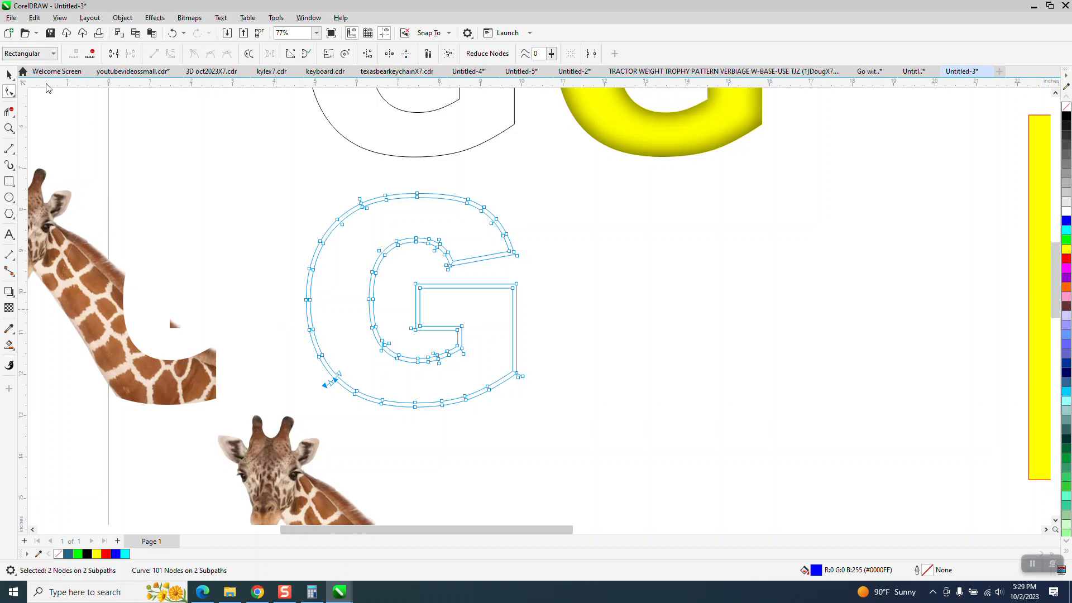
left_click(175, 34)
left_click(175, 36)
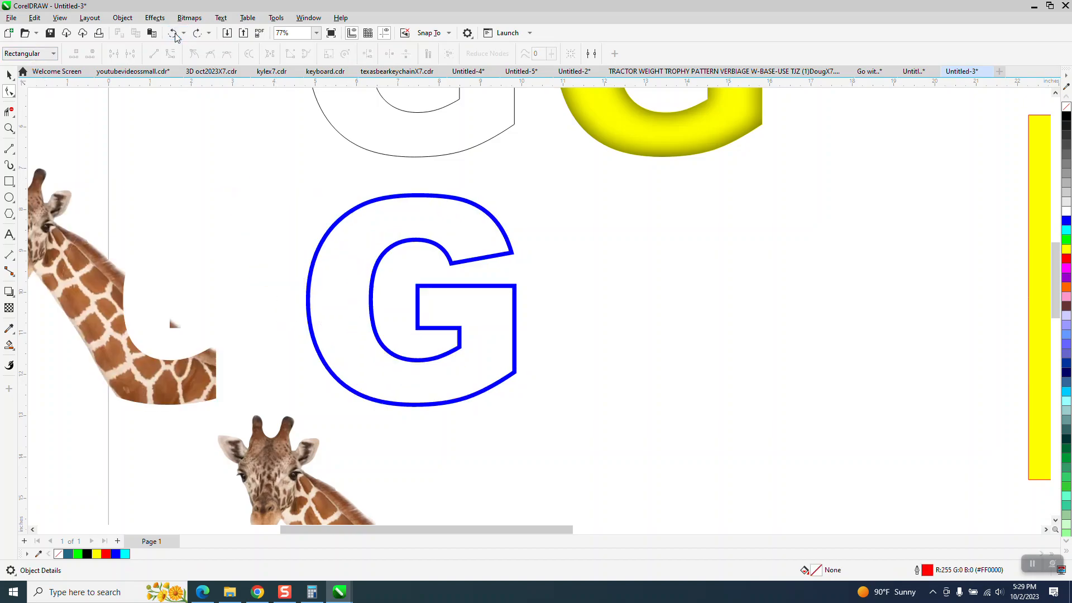
Step: Select the converted G, remove its blue outline and give it a black hairline outline
left_click(367, 204)
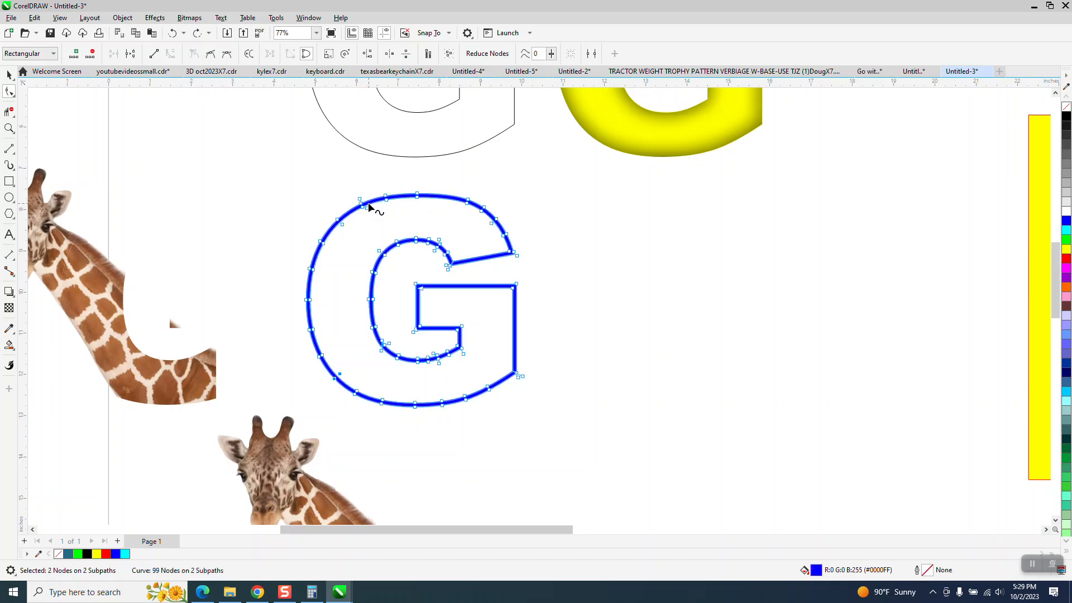
left_click(10, 75)
right_click(1066, 107)
right_click(1066, 117)
Step: Select the giraffe group and undo its last move so it sits back under the G
scroll(469, 330, "down", 1)
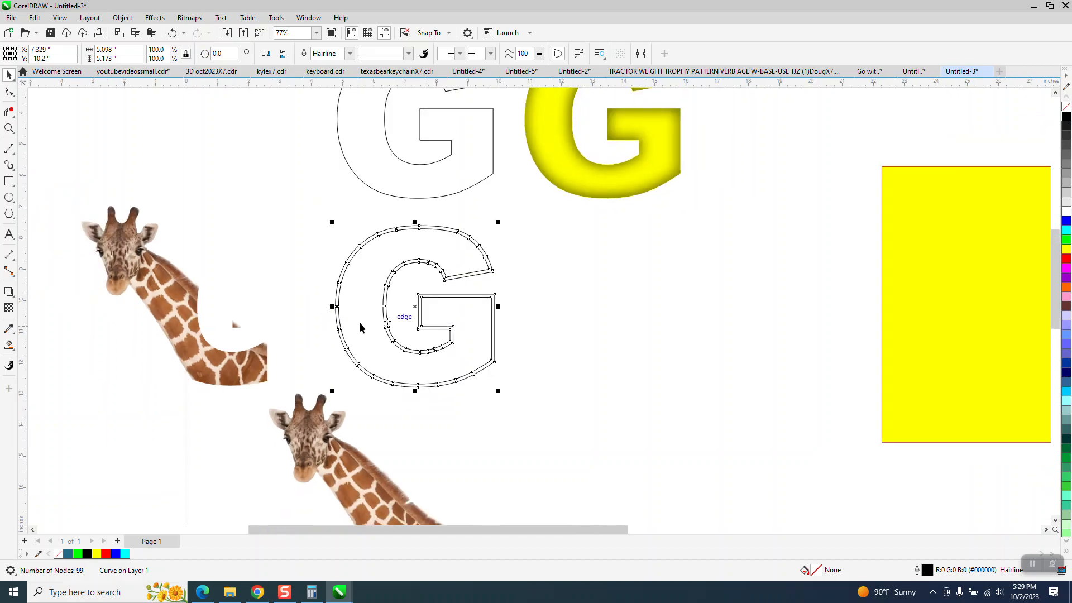
left_click(198, 319)
key("ctrl+z")
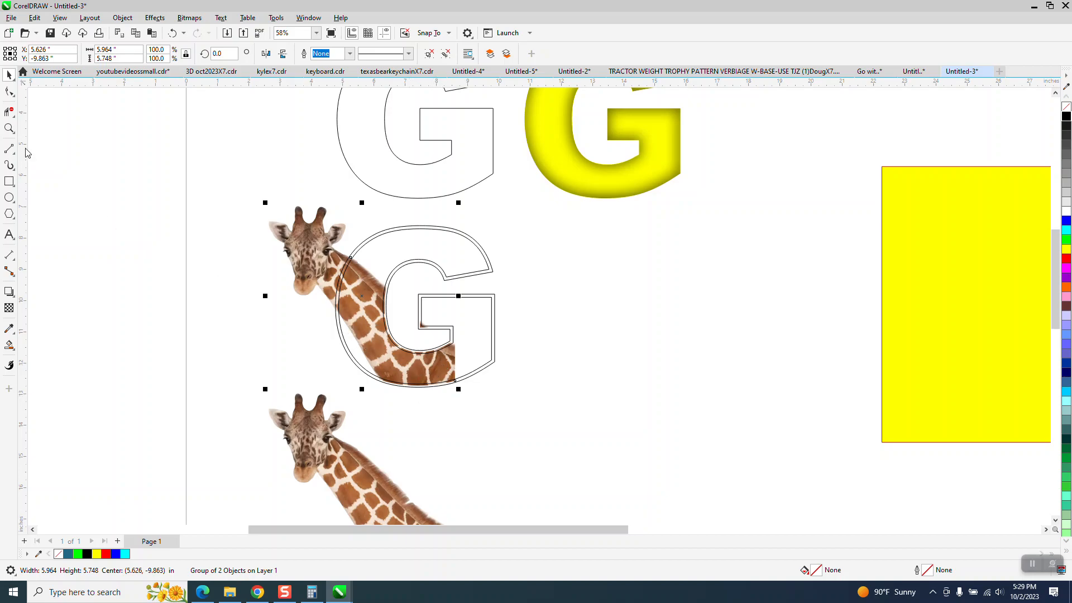
Step: Smart-fill the outer band of the G outline with blue
left_click(11, 130)
left_click_drag(362, 272, 422, 329)
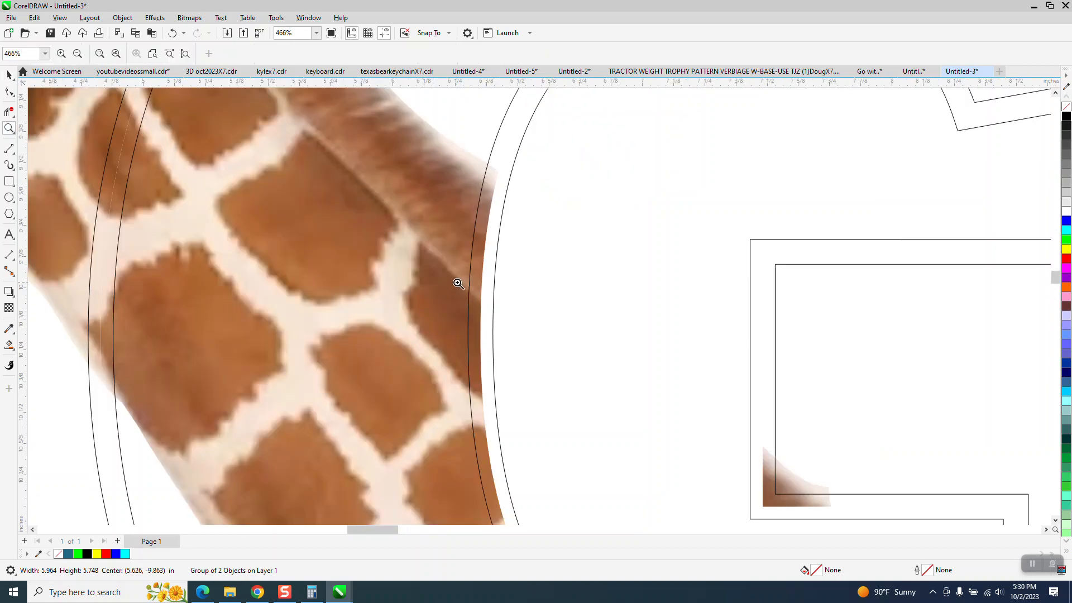
scroll(463, 268, "down", 2)
scroll(485, 226, "down", 3)
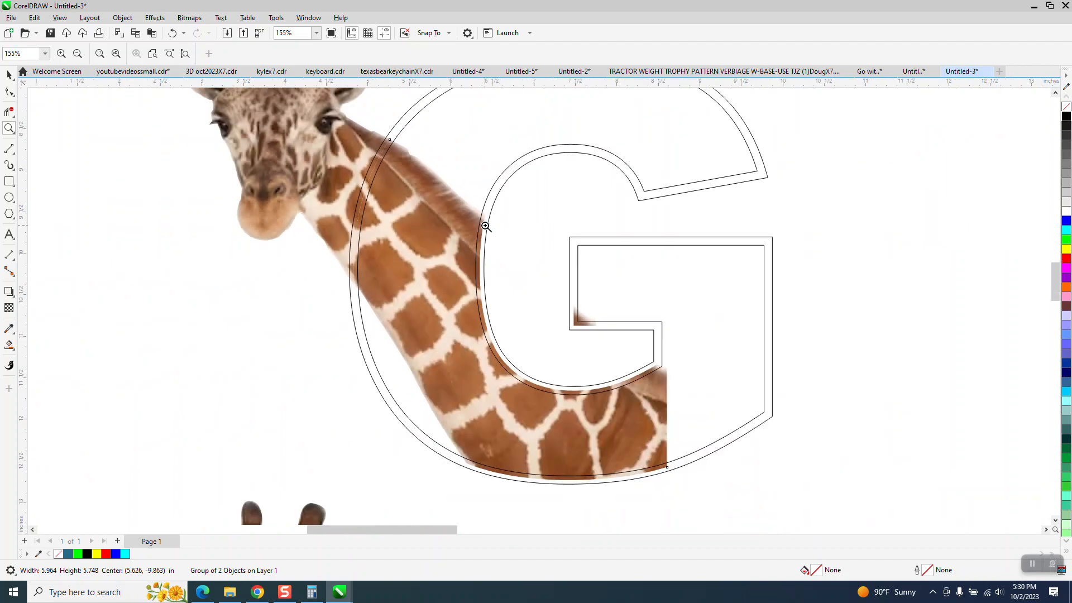
scroll(485, 226, "down", 1)
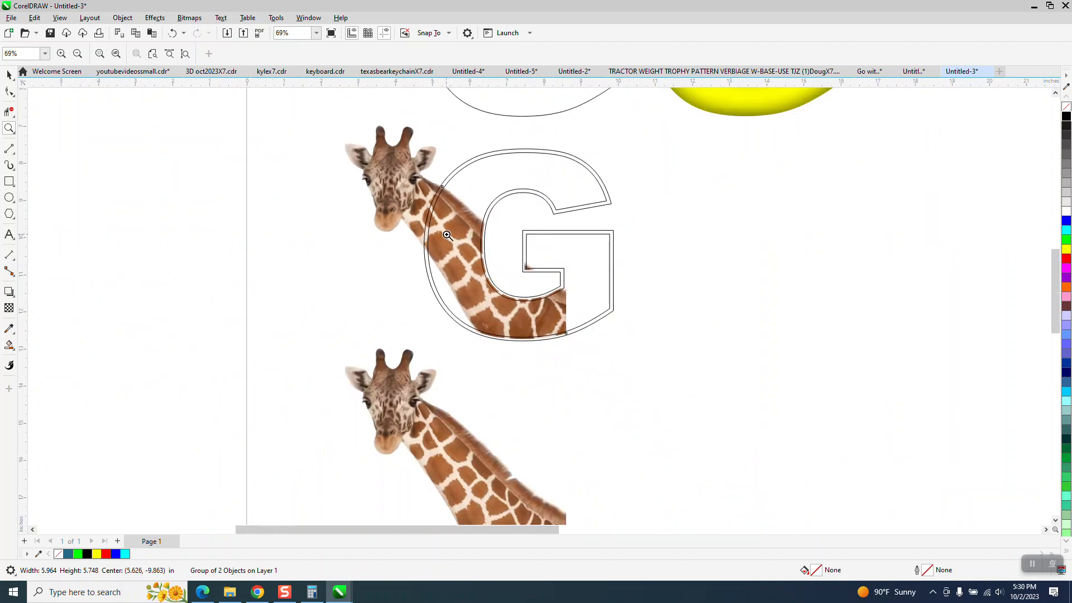
left_click(9, 345)
left_click(127, 53)
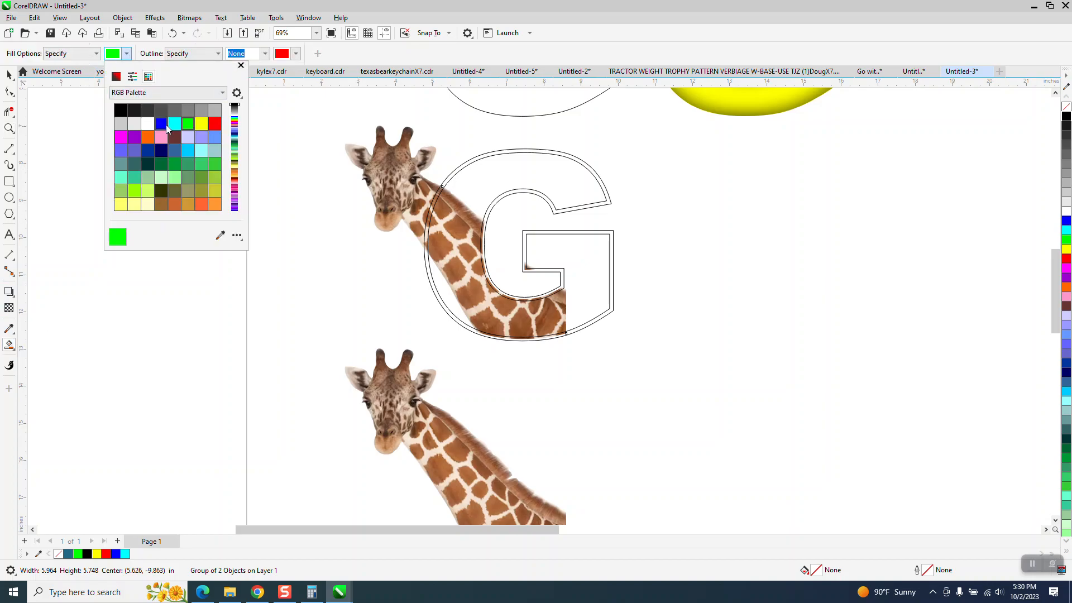
left_click(161, 123)
left_click(475, 160)
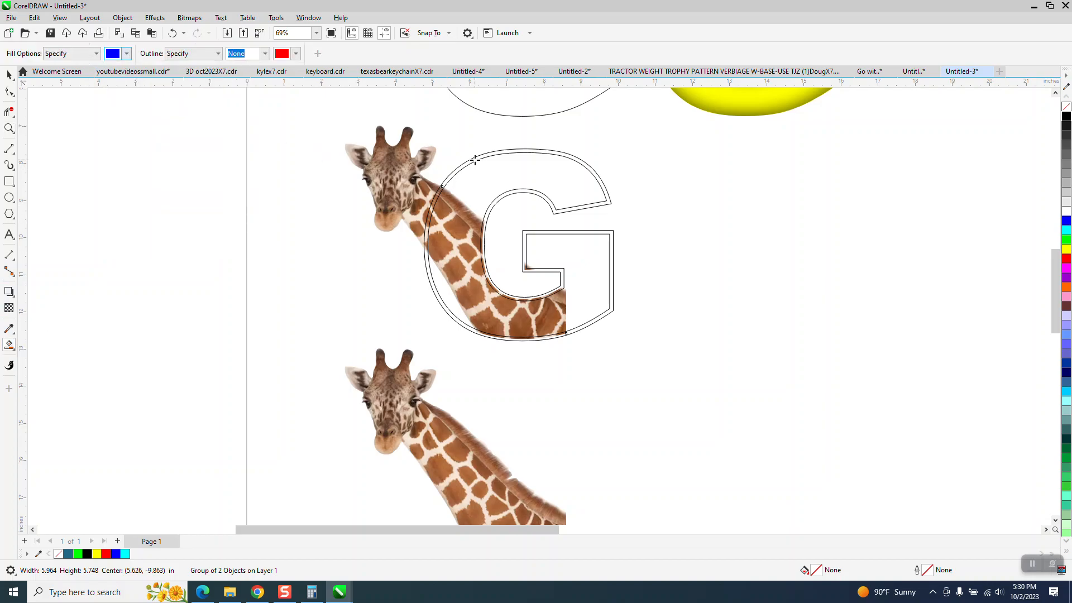
left_click(475, 160)
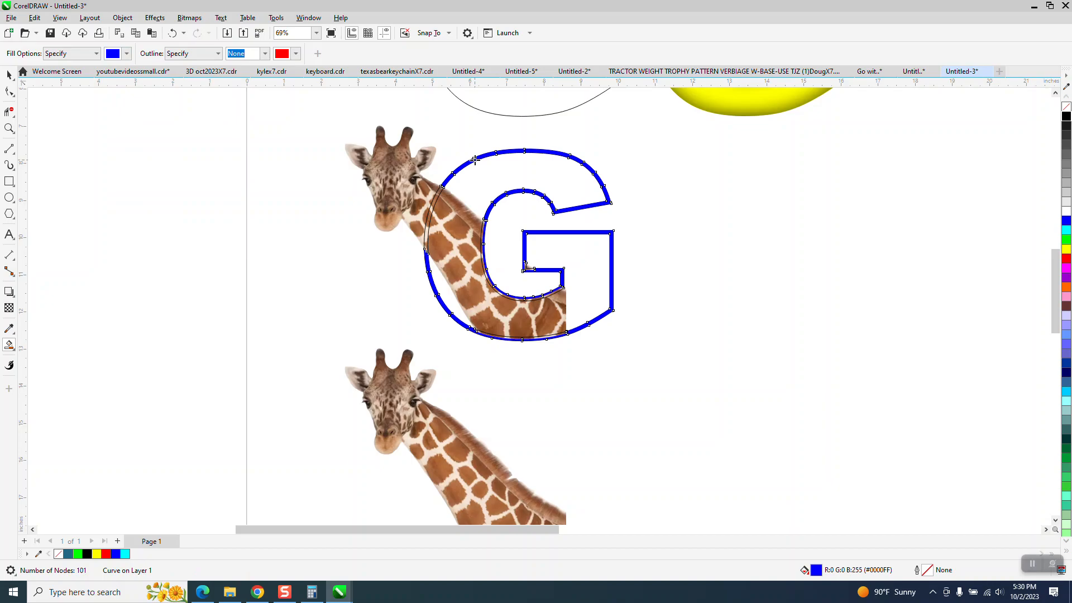
Step: Smart-fill the G's inner curve band and the small corner piece beside the crossbar with blue
left_click(484, 226)
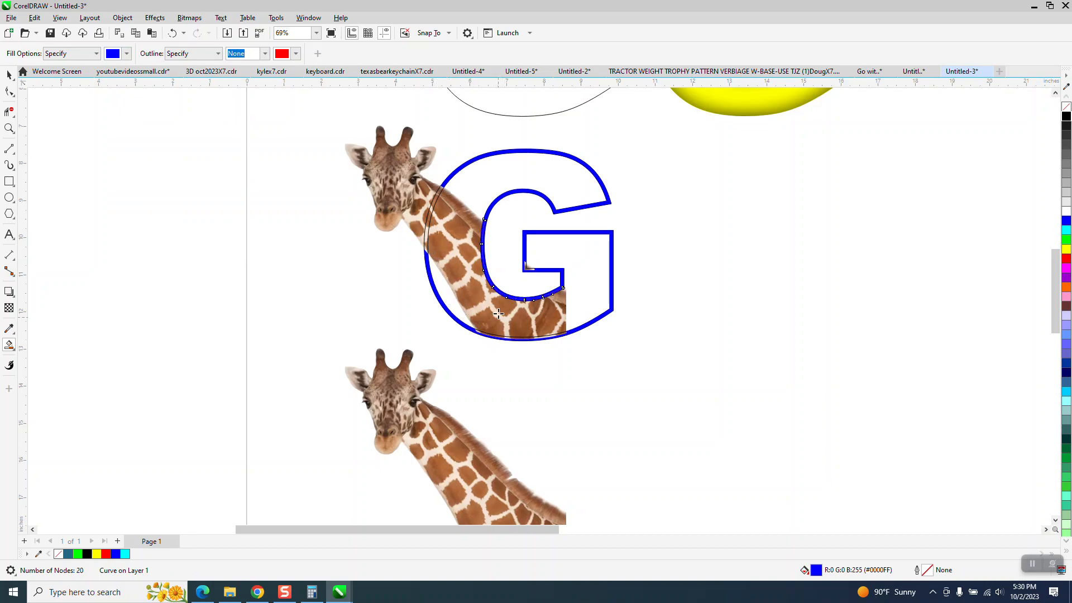
left_click(9, 128)
left_click_drag(509, 241, 597, 302)
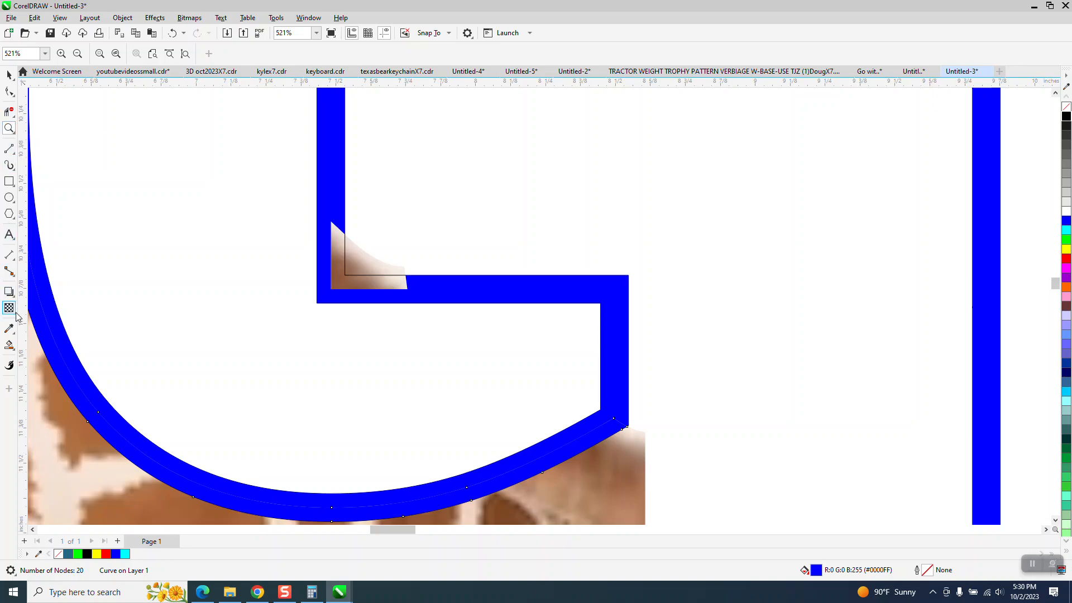
left_click(9, 345)
left_click(376, 283)
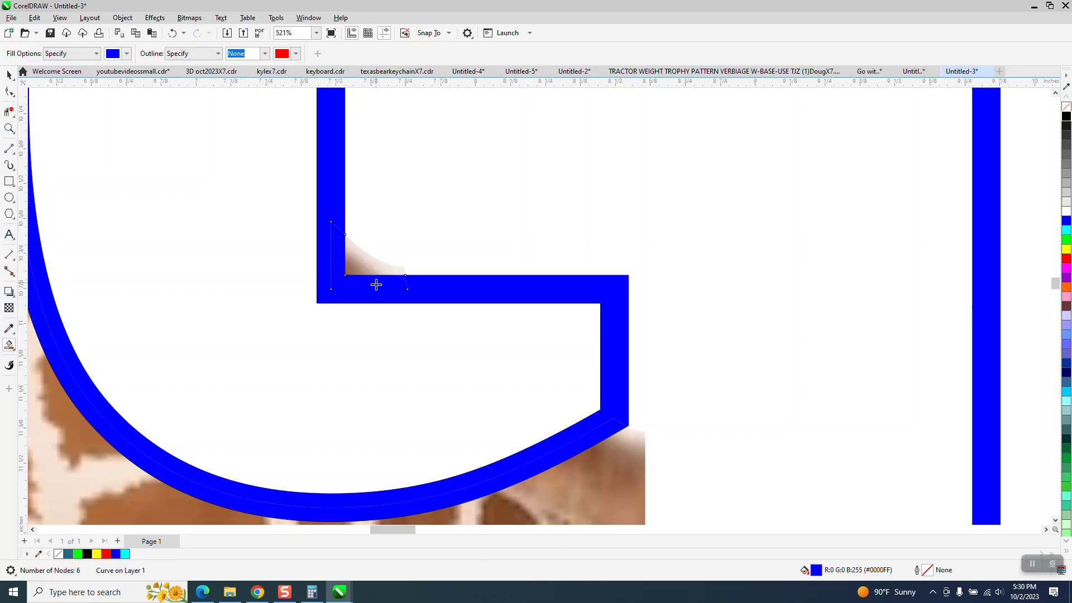
scroll(375, 283, "down", 8)
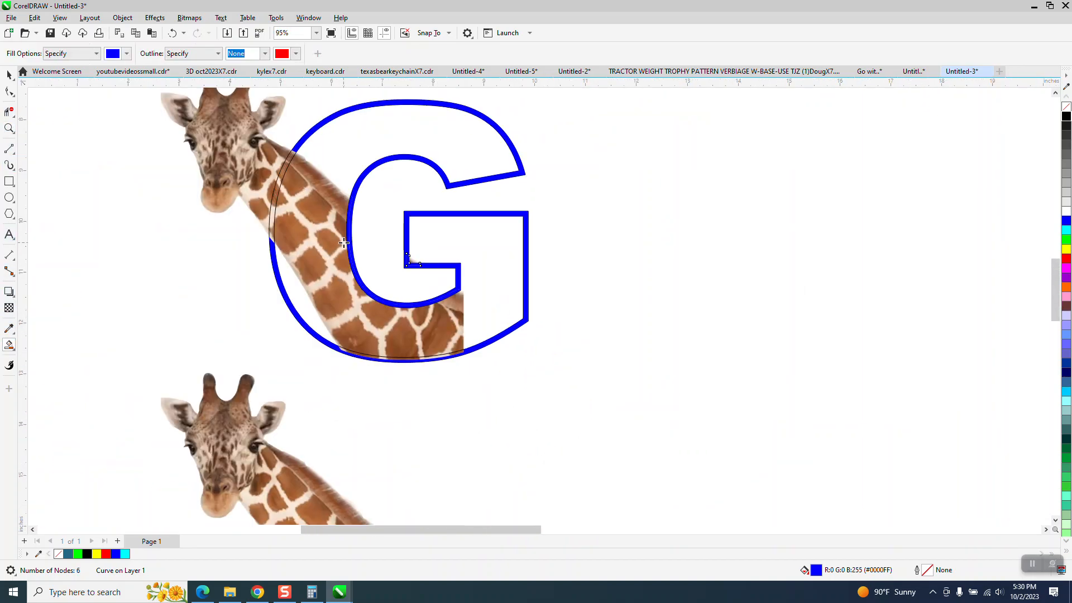
Step: Select the giraffe group and nudge it left out of the G
left_click(9, 74)
left_click(232, 200)
key("Left")
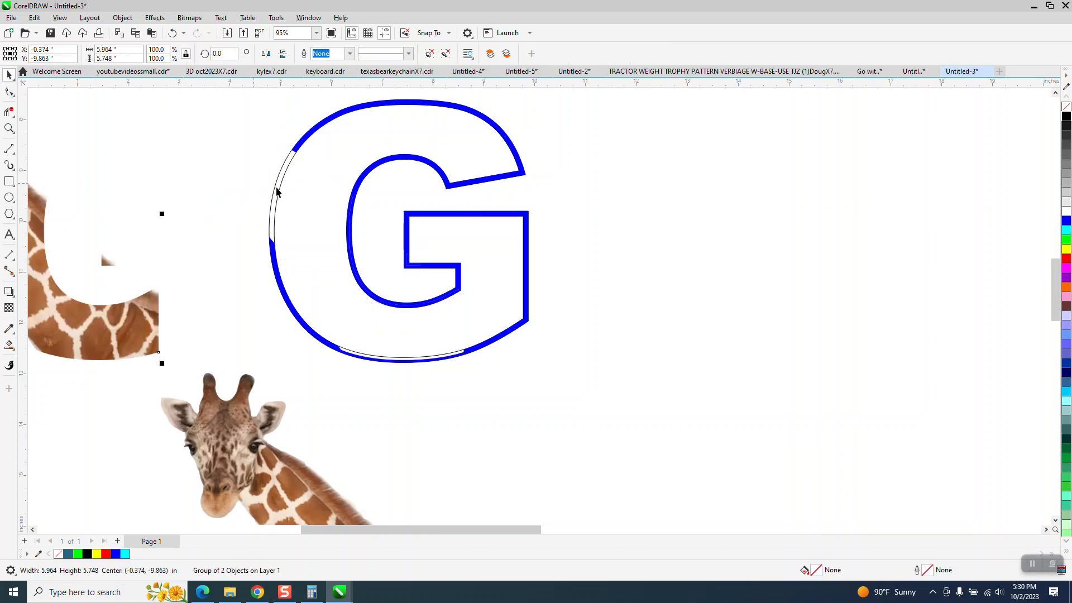
left_click(284, 176)
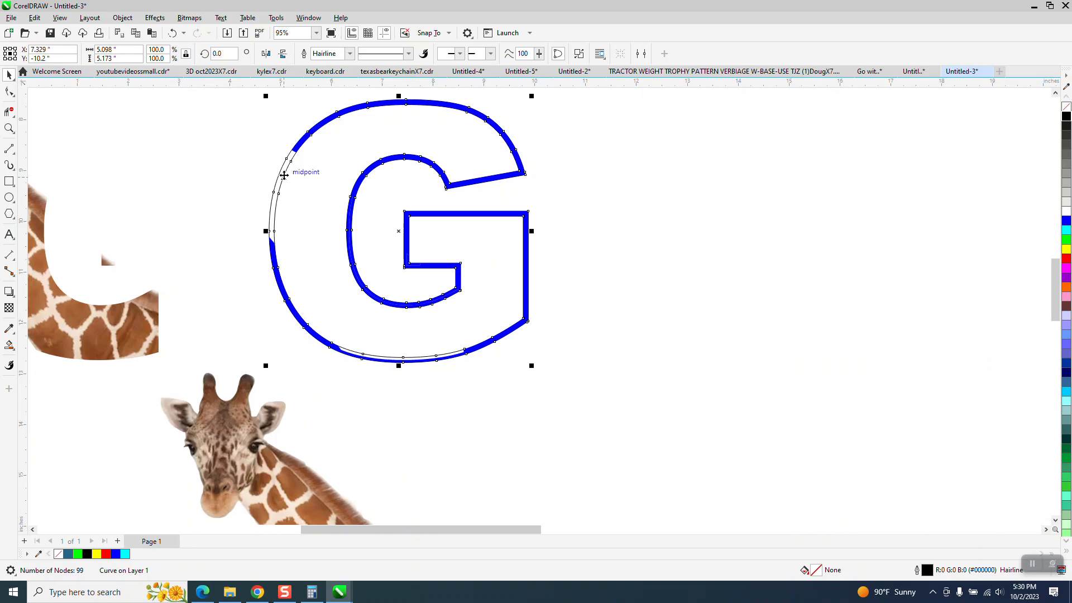
left_click(283, 178)
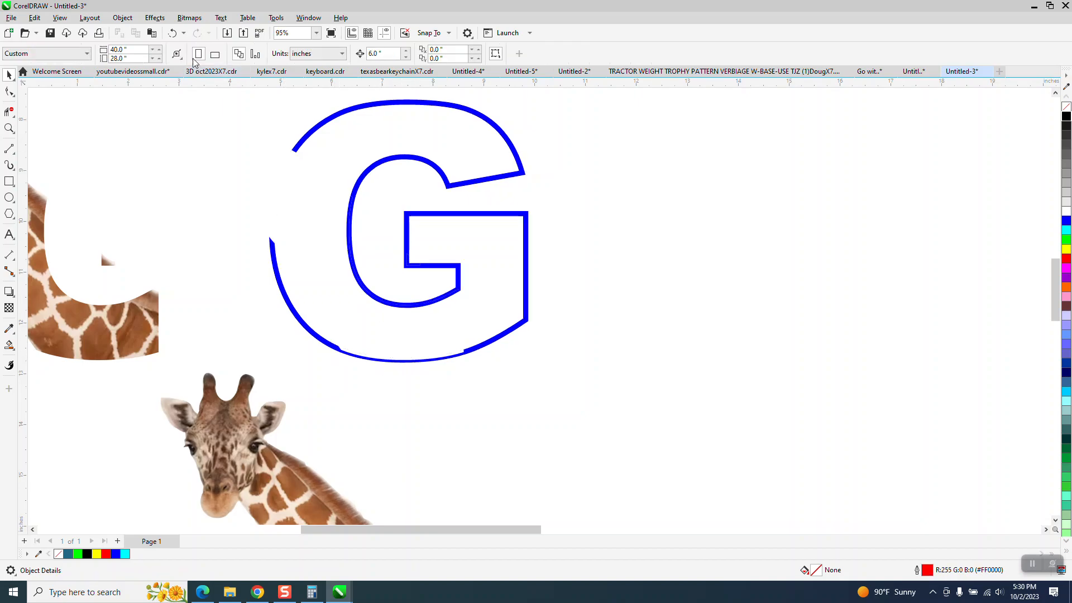
left_click(173, 34)
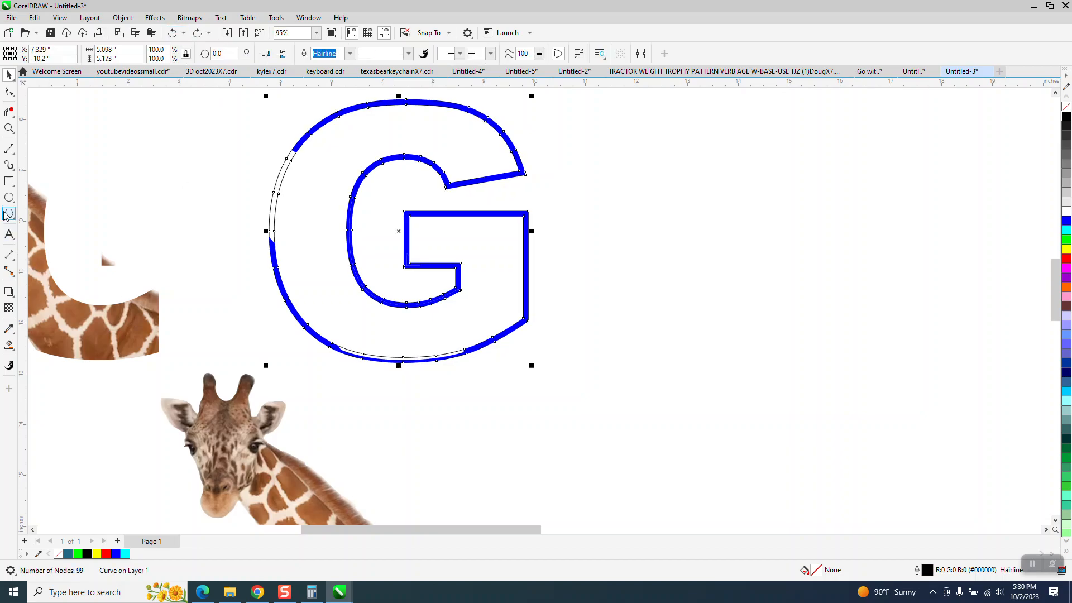
Step: Smart-fill the G's bottom curve band with blue
left_click(9, 165)
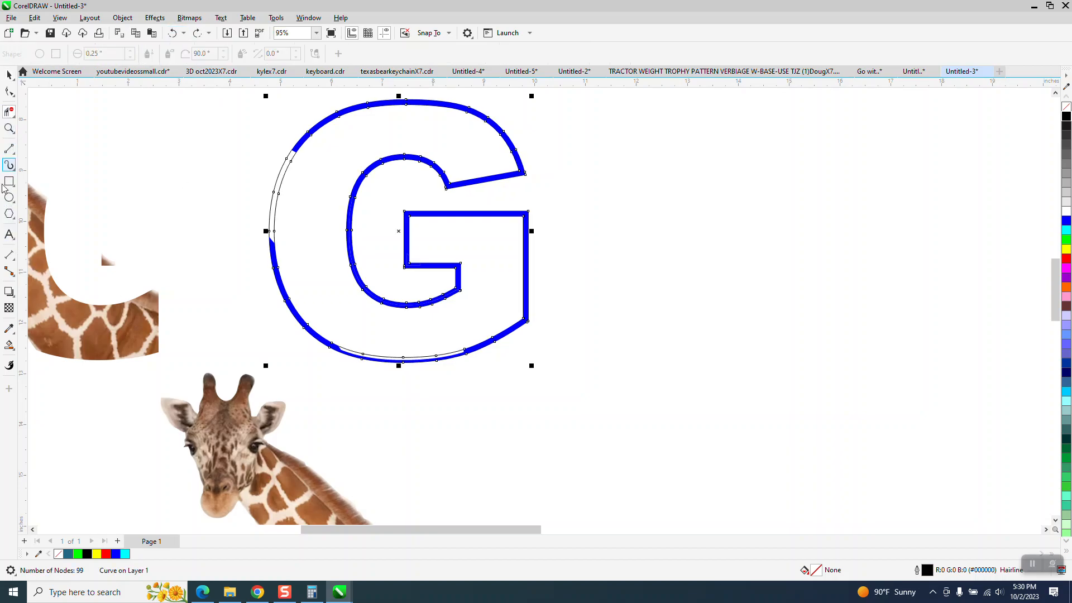
left_click(9, 345)
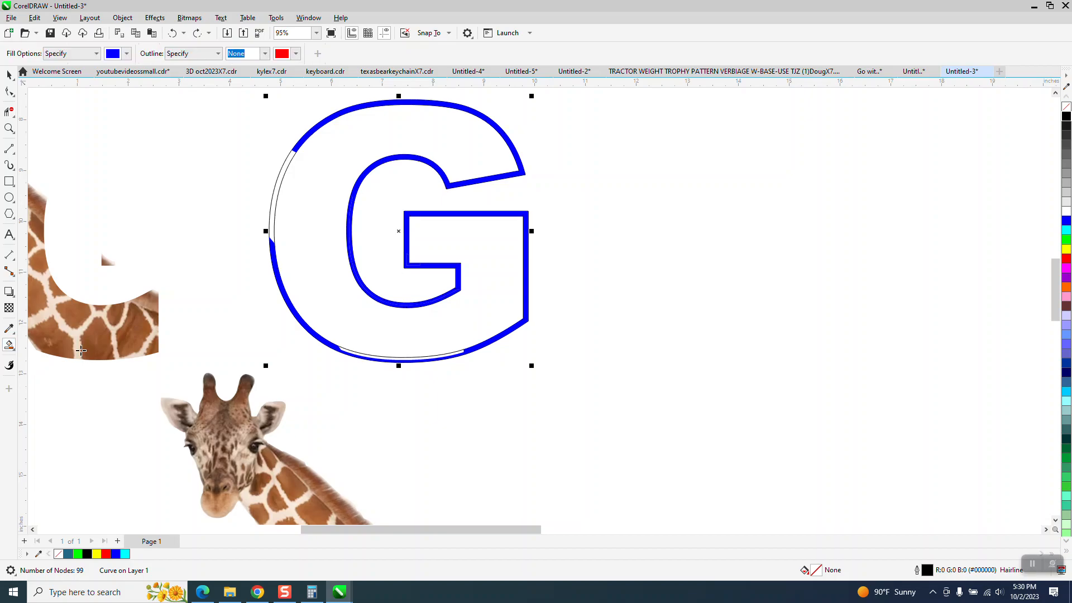
left_click(398, 359)
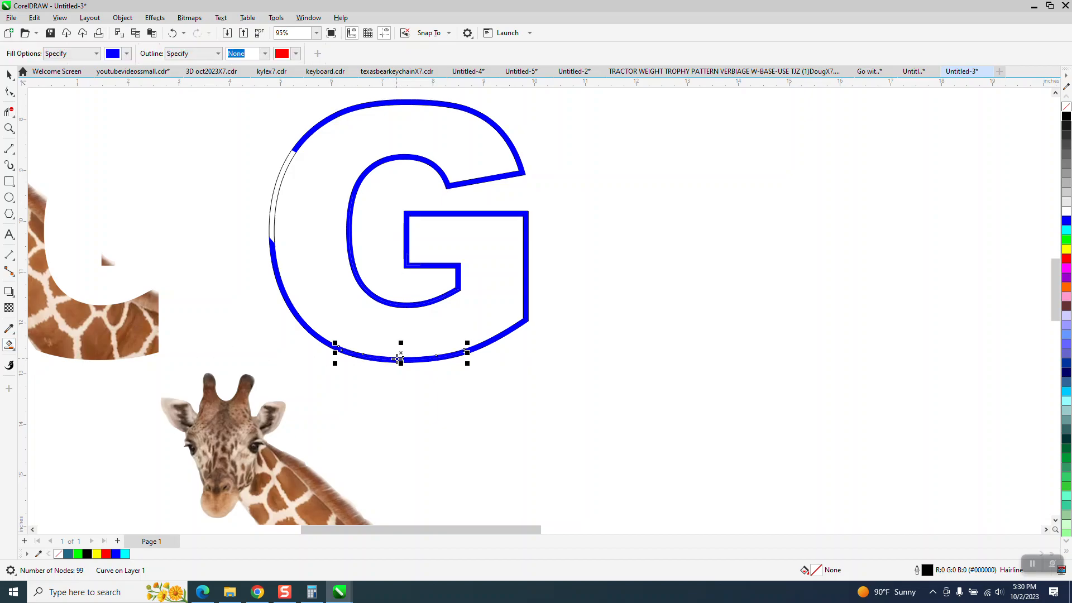
left_click(9, 74)
scroll(266, 279, "down", 1)
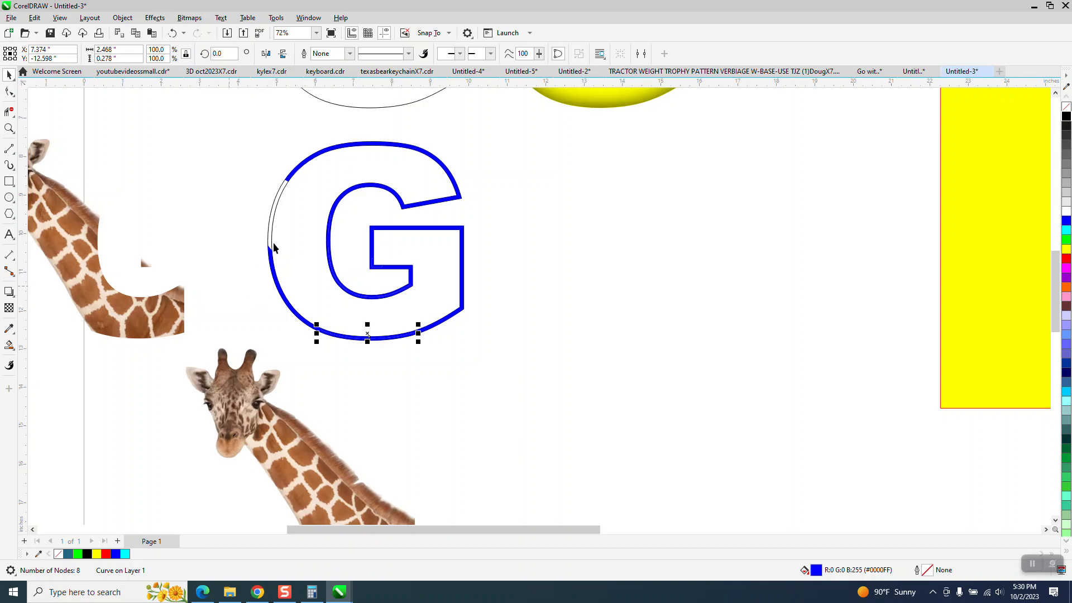
Step: Select the black hairline G outline and nudge it right, off the blue G
left_click(272, 223)
key("Right")
key("Right")
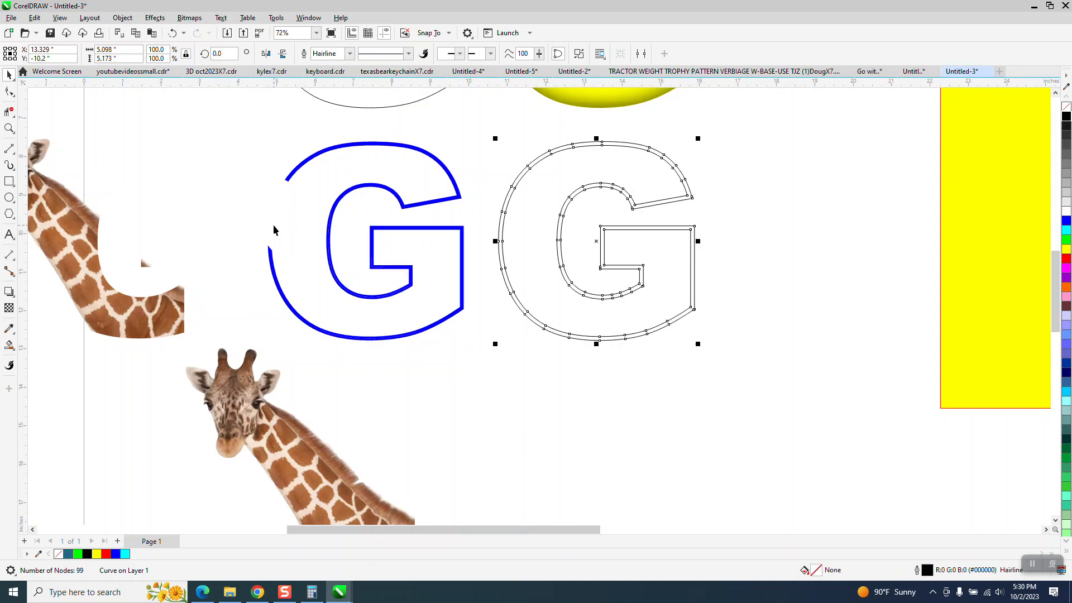
Step: Select the giraffe group and nudge it right back into the blue G outline
left_click(172, 303)
key("Right")
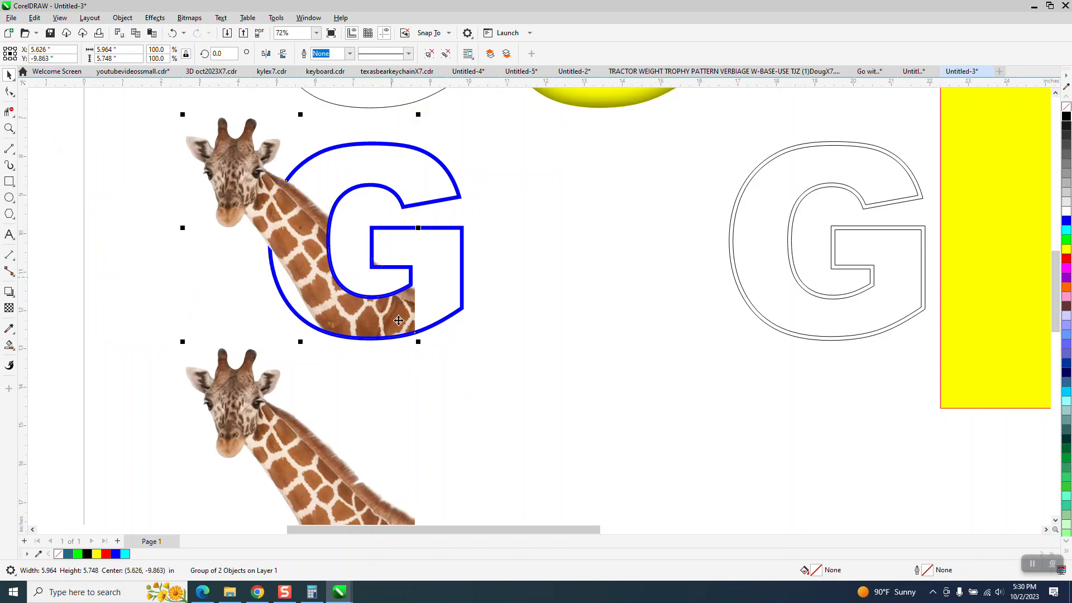
Step: Select the yellow shadowed G and nudge it down level with the blue G
scroll(423, 371, "down", 1)
scroll(520, 191, "down", 1)
left_click(523, 191)
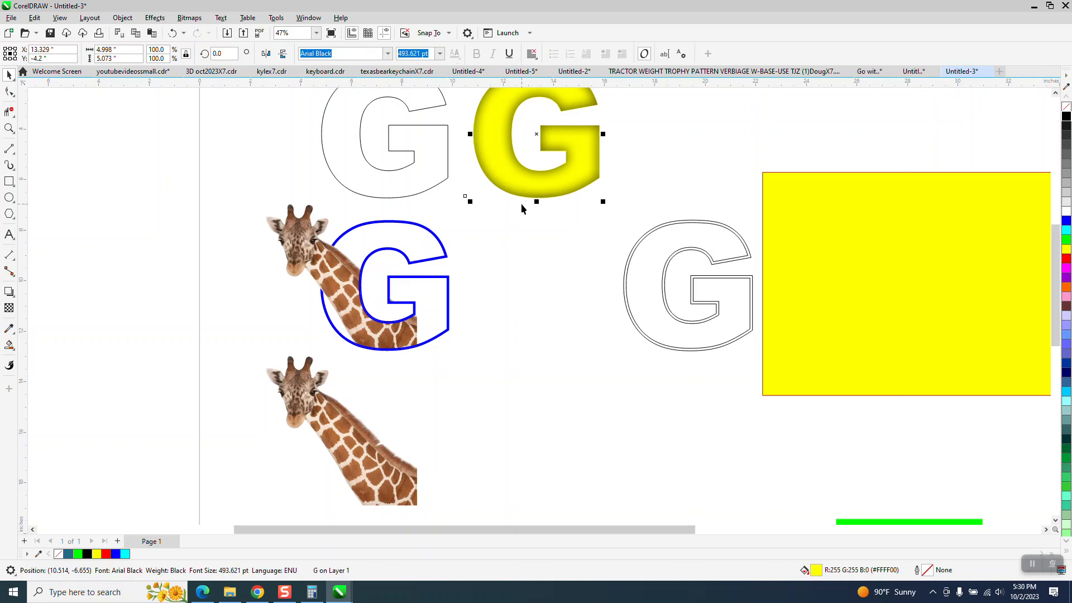
key("Down")
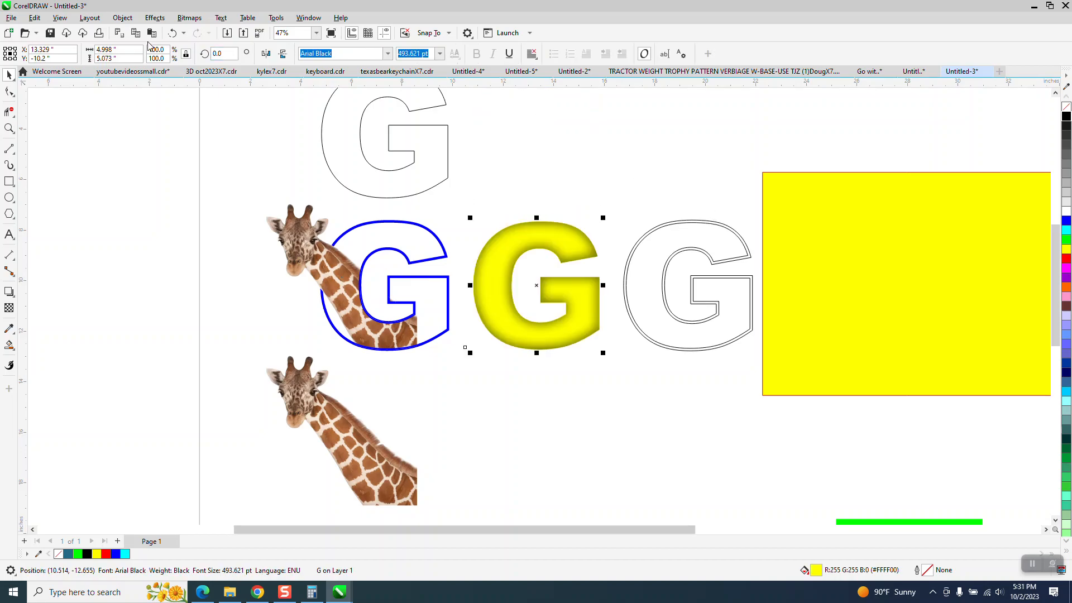
Step: Send the yellow G to the back of the page and nudge it left behind the blue G and giraffe
left_click(123, 18)
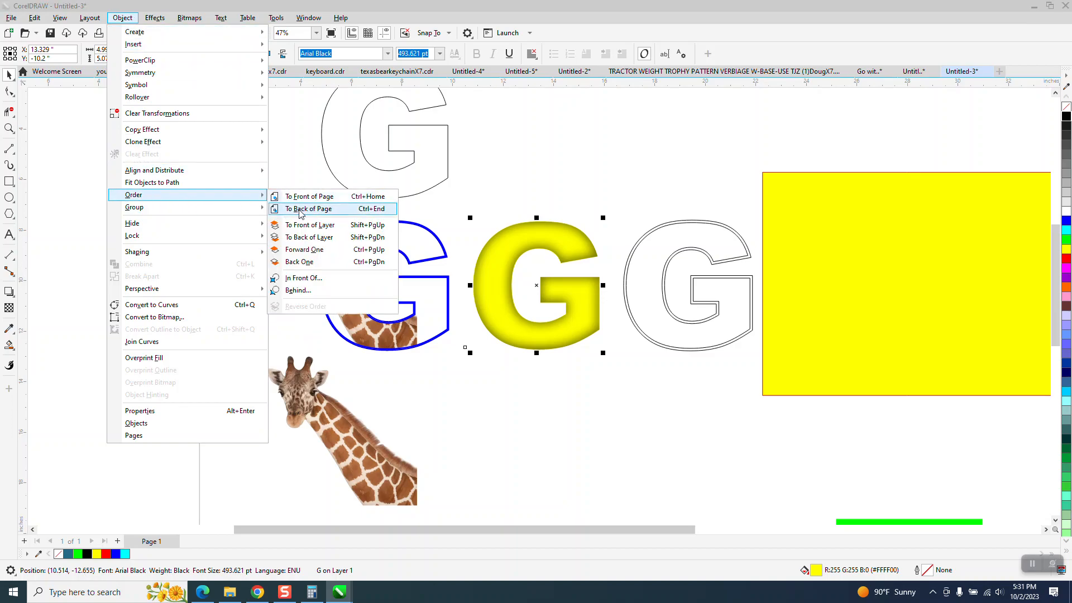
left_click(304, 207)
left_click(552, 229)
key("Left")
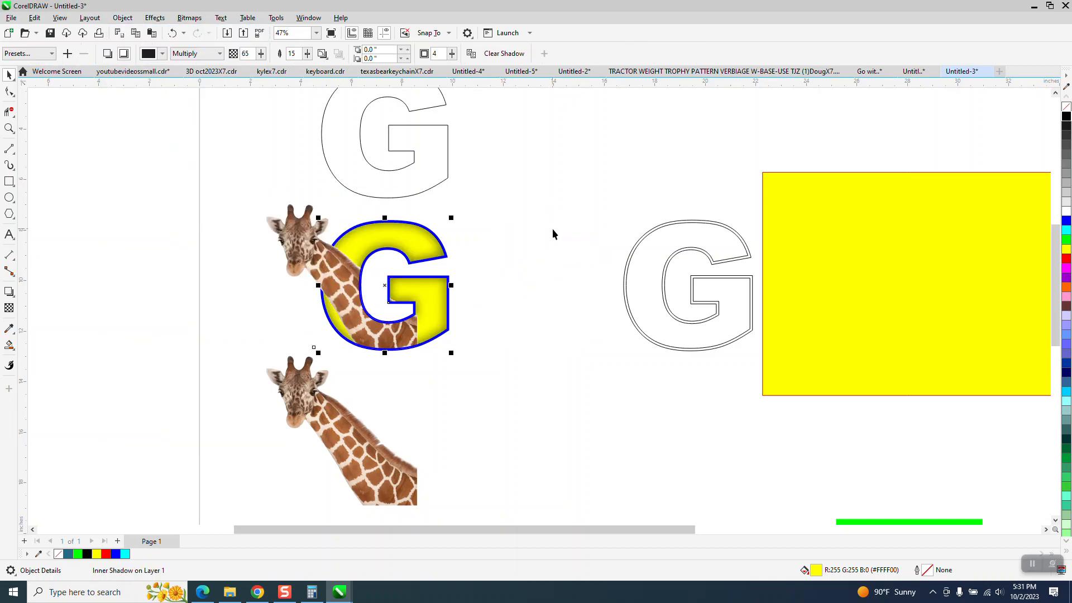
Step: Zoom in to inspect the giraffe wrapped around the yellow-filled blue G
left_click(9, 128)
left_click_drag(265, 197, 547, 384)
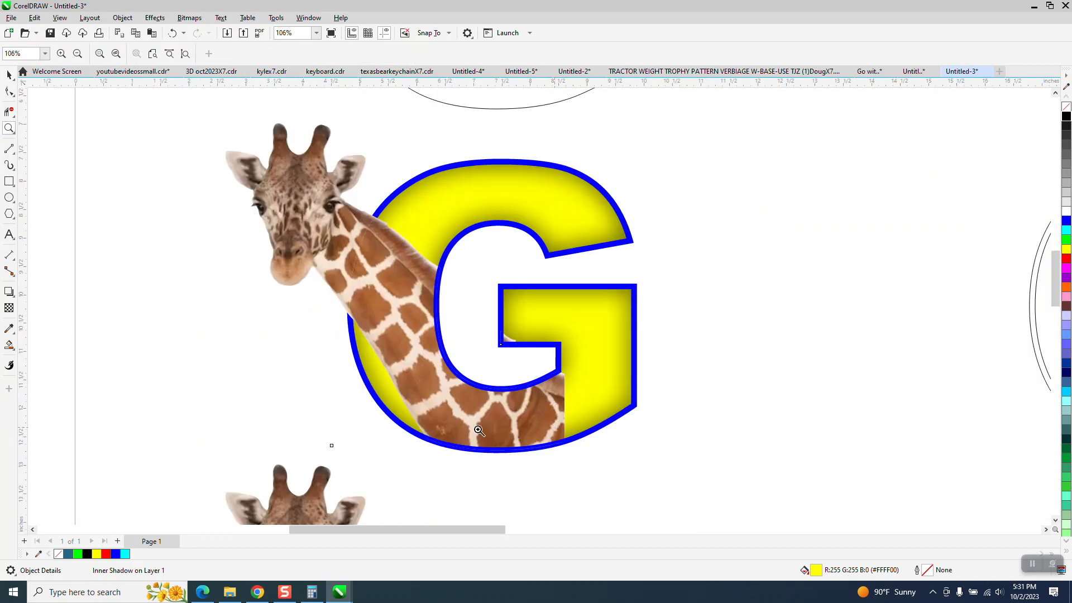
scroll(467, 329, "down", 2)
scroll(467, 329, "down", 2)
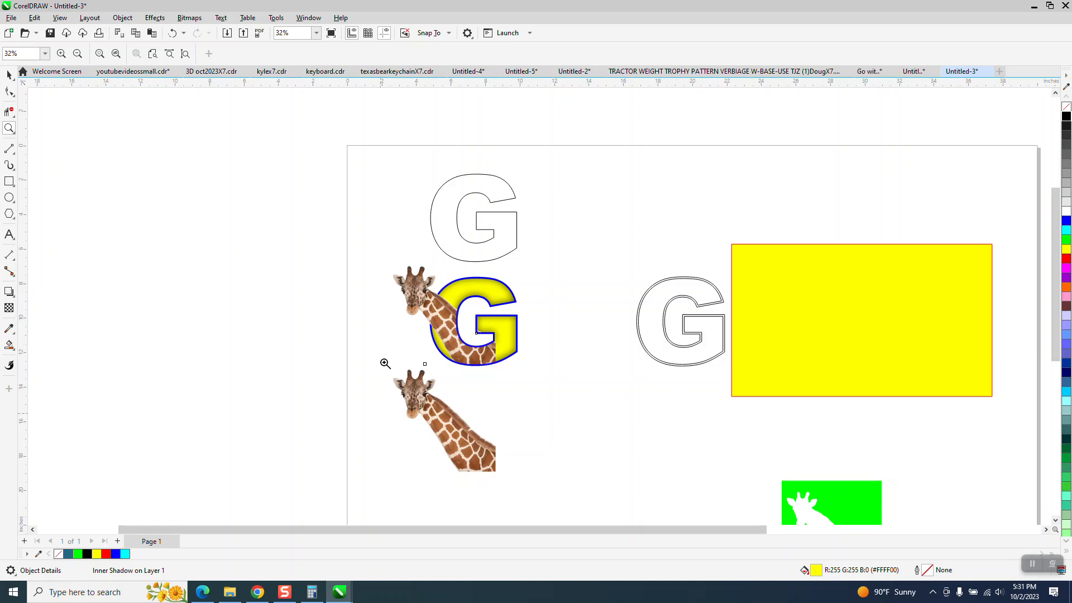
left_click_drag(347, 267, 553, 379)
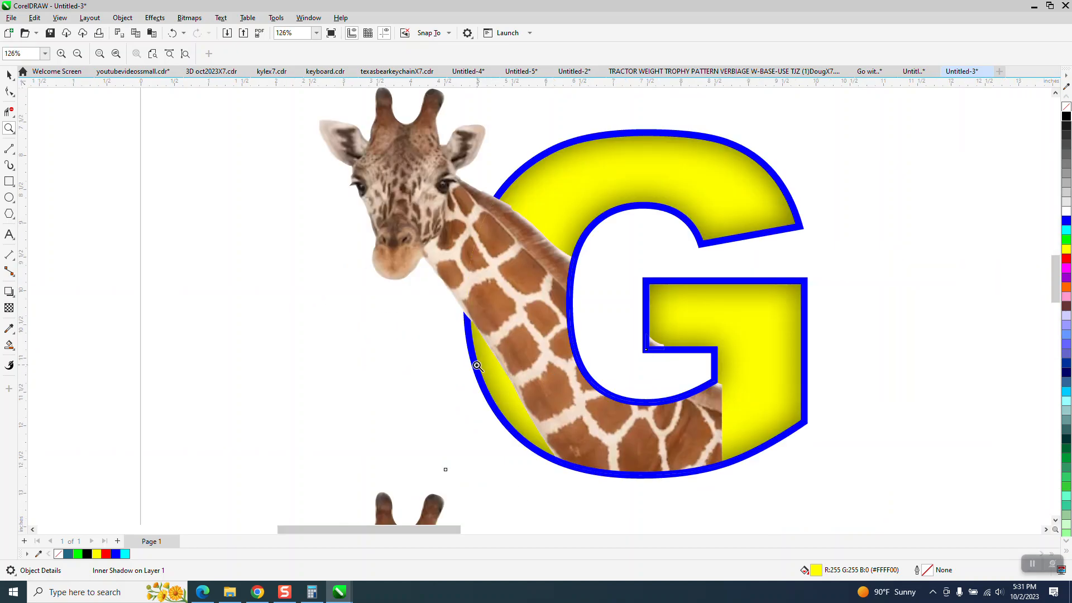
scroll(476, 365, "down", 2)
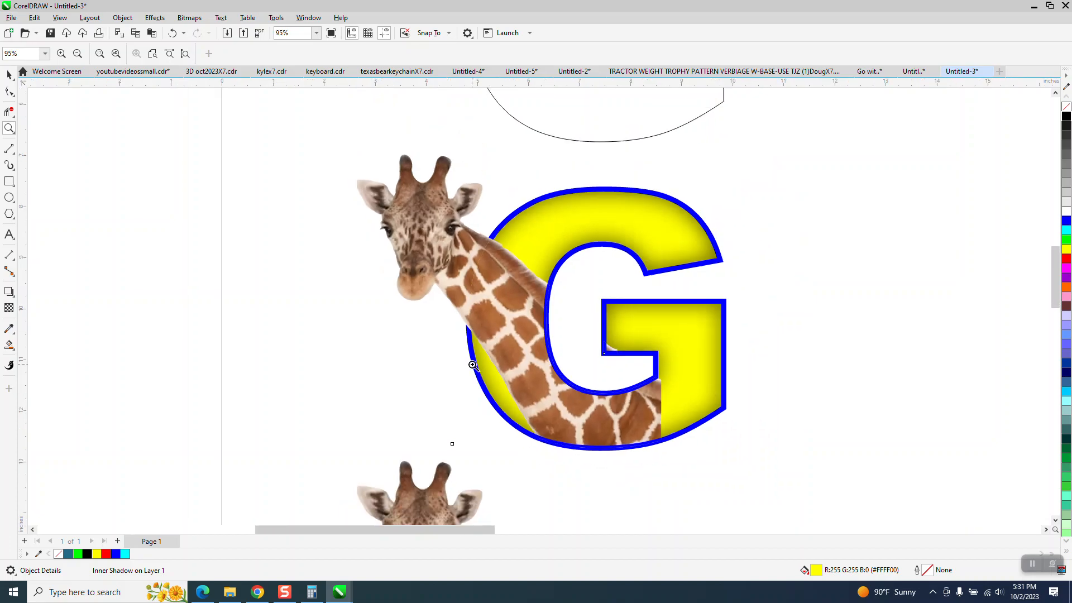